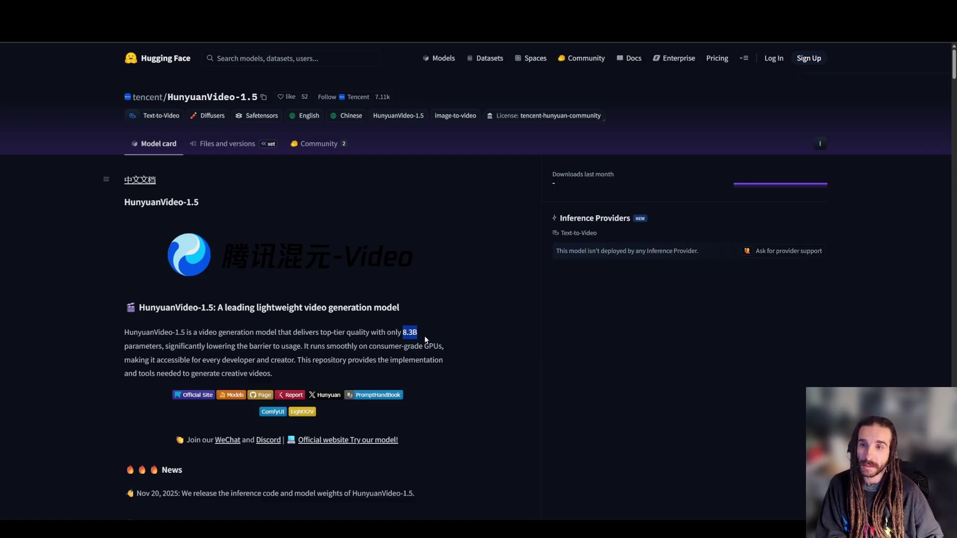
- Review the HunyuanVideo-1.5 model card's demo, community contributions, open-source plan and table of contents, highlighting the T2V/I2V note
scroll(434, 355, "down", 6)
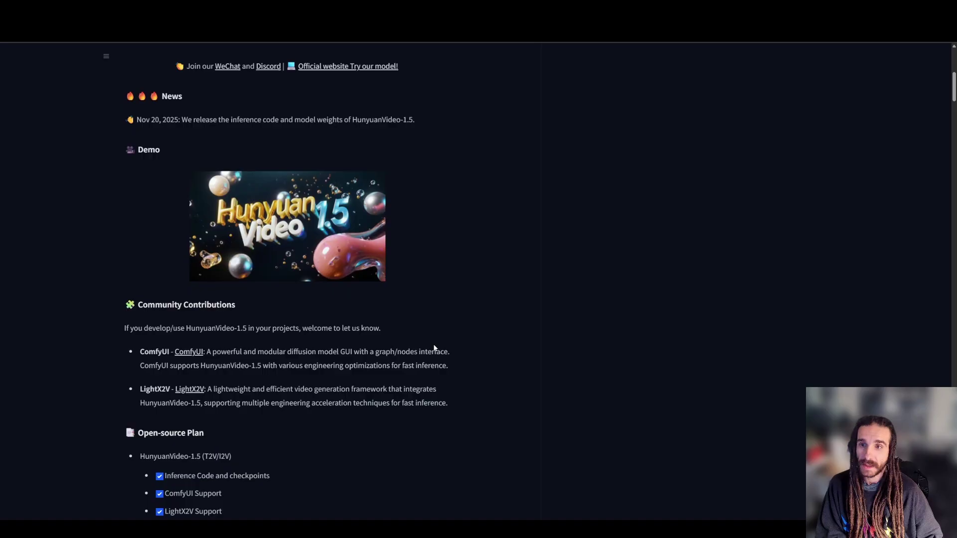
scroll(434, 348, "down", 2)
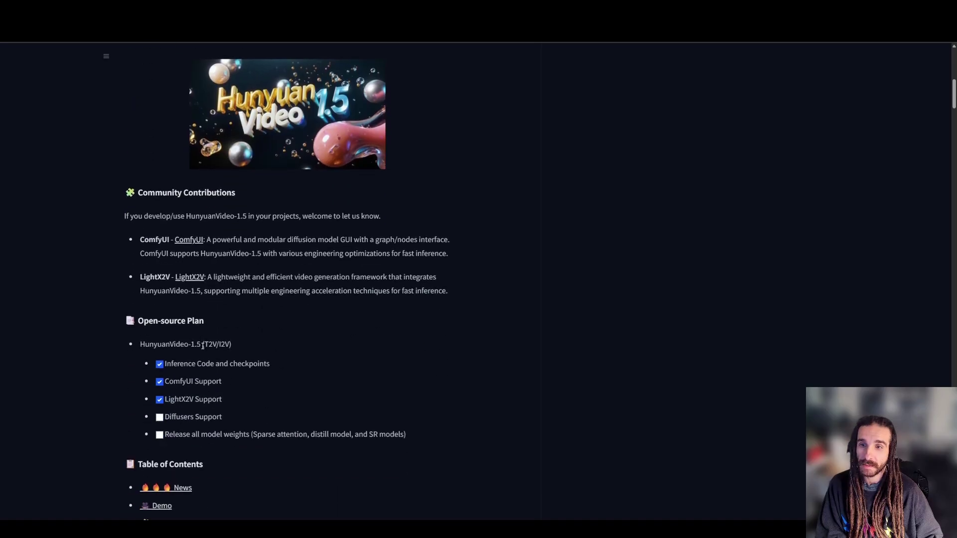
left_click_drag(202, 345, 232, 345)
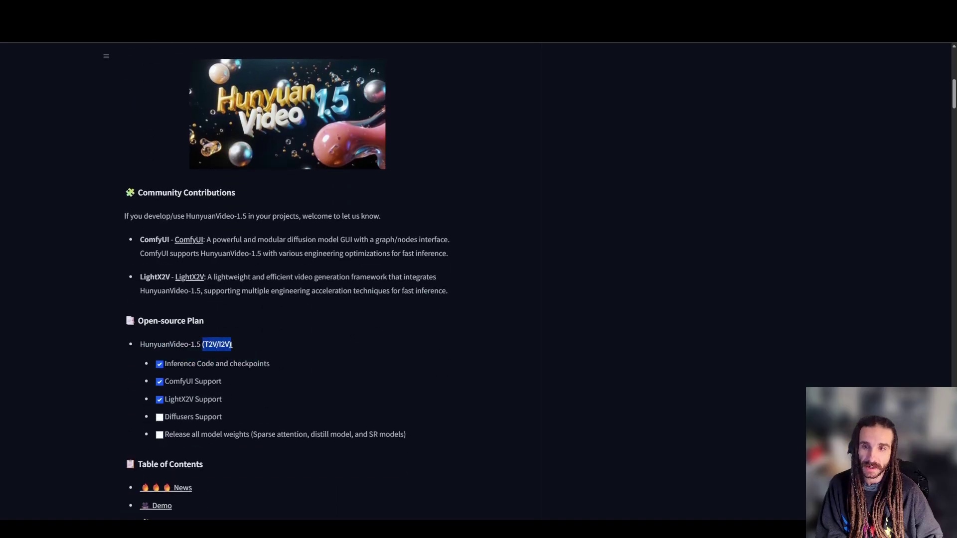
scroll(240, 350, "down", 3)
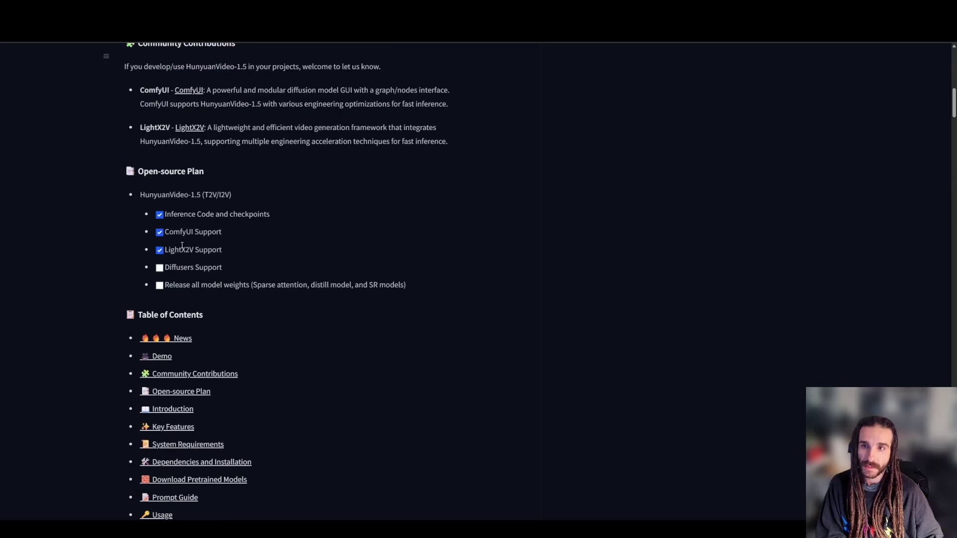
scroll(269, 320, "down", 1)
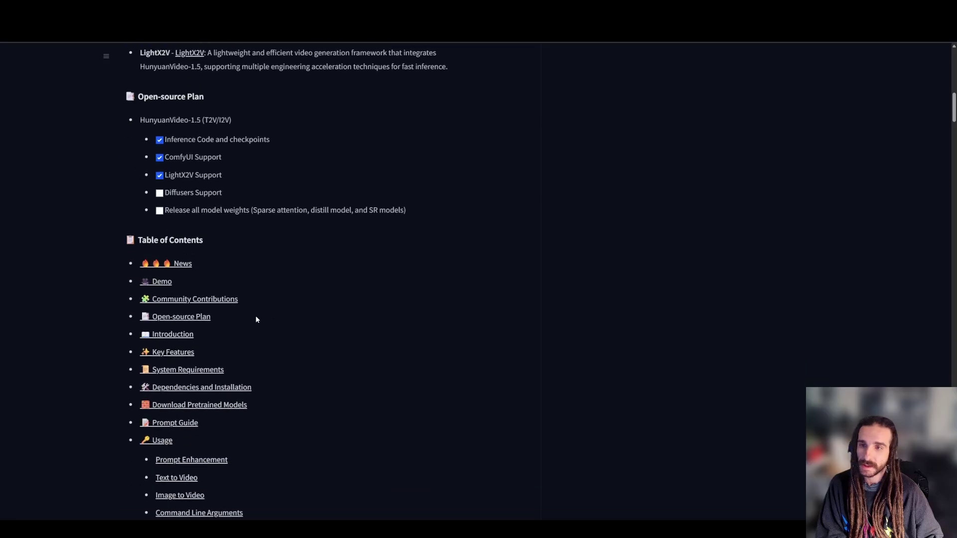
scroll(258, 320, "down", 1)
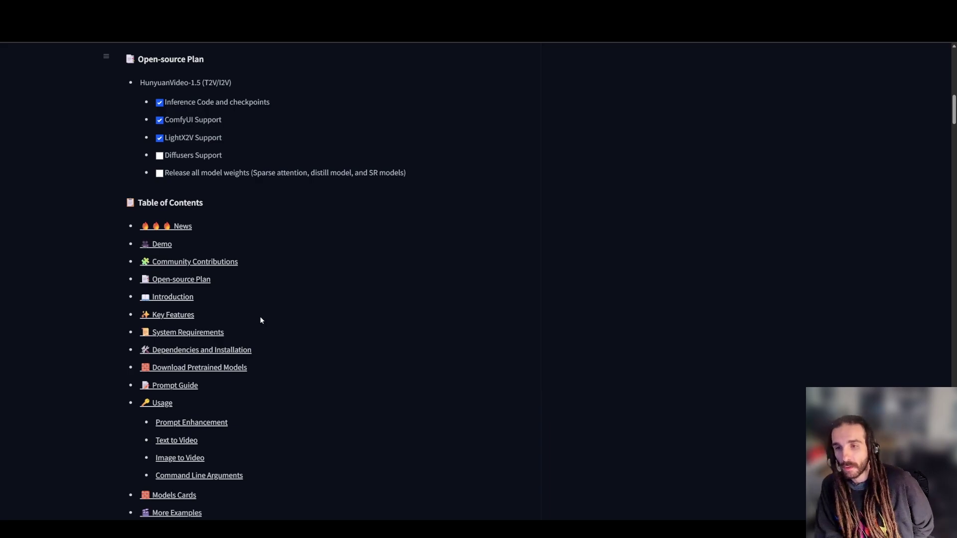
scroll(239, 323, "down", 4)
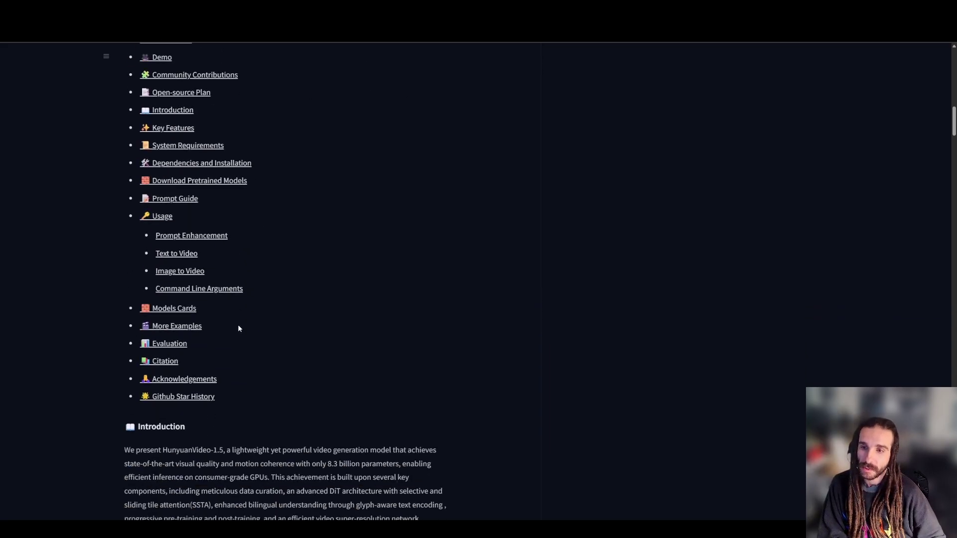
scroll(238, 326, "down", 4)
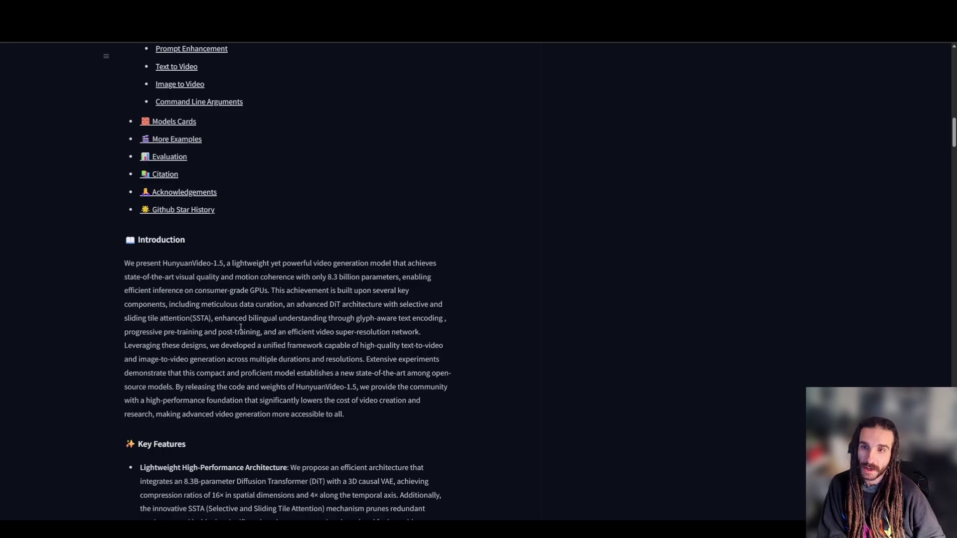
- Examine the model card's Introduction, Key Features and System Requirements sections, including the compression ratios and architecture diagrams
scroll(241, 327, "down", 1)
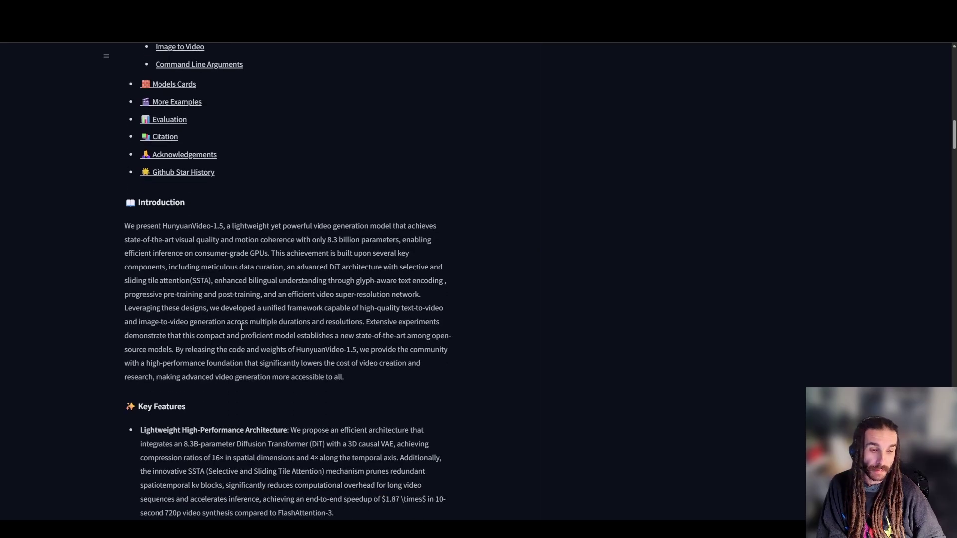
scroll(241, 326, "down", 2)
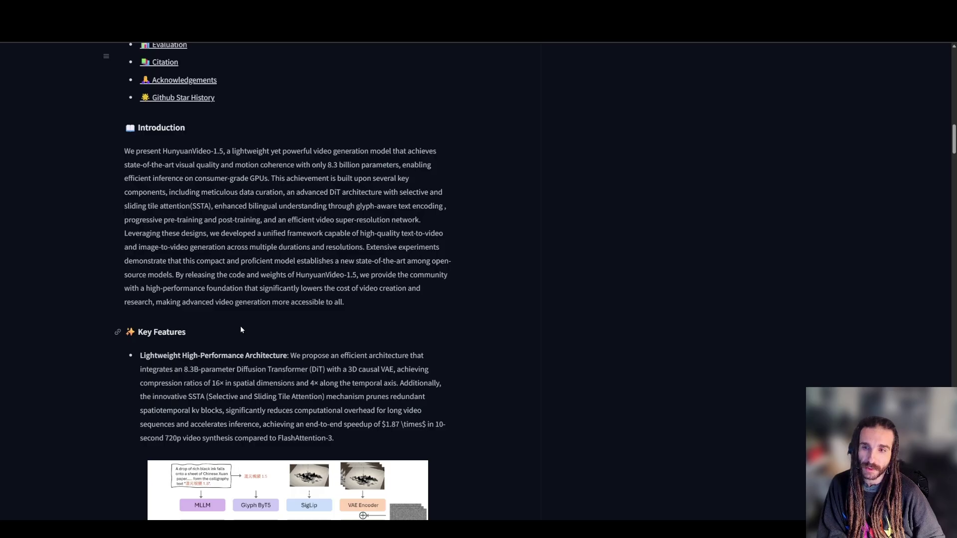
left_click_drag(213, 383, 319, 384)
left_click(290, 392)
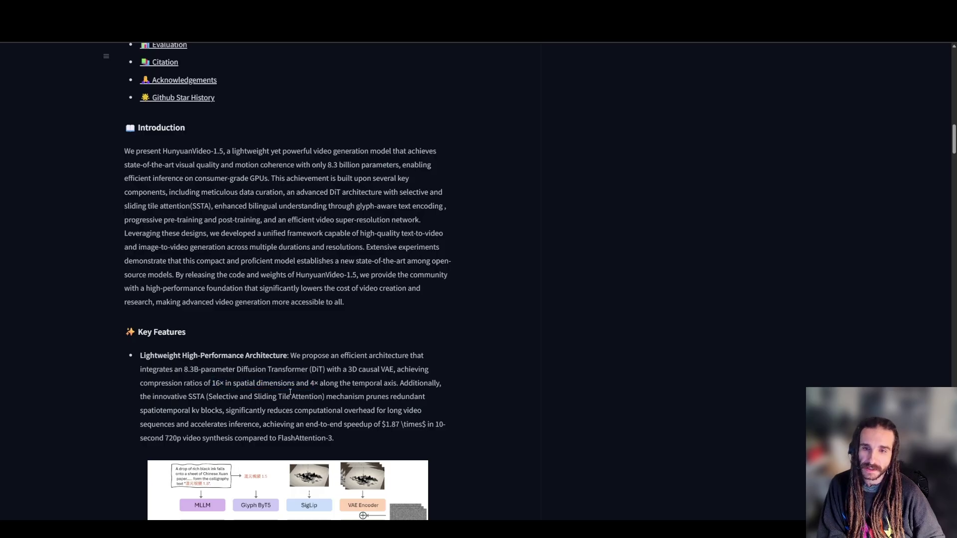
scroll(202, 401, "down", 3)
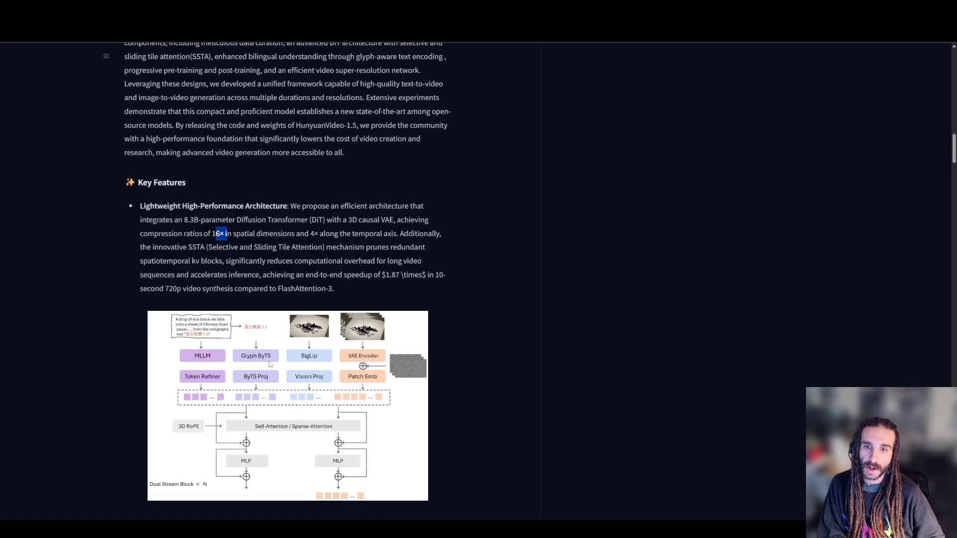
scroll(268, 363, "down", 7)
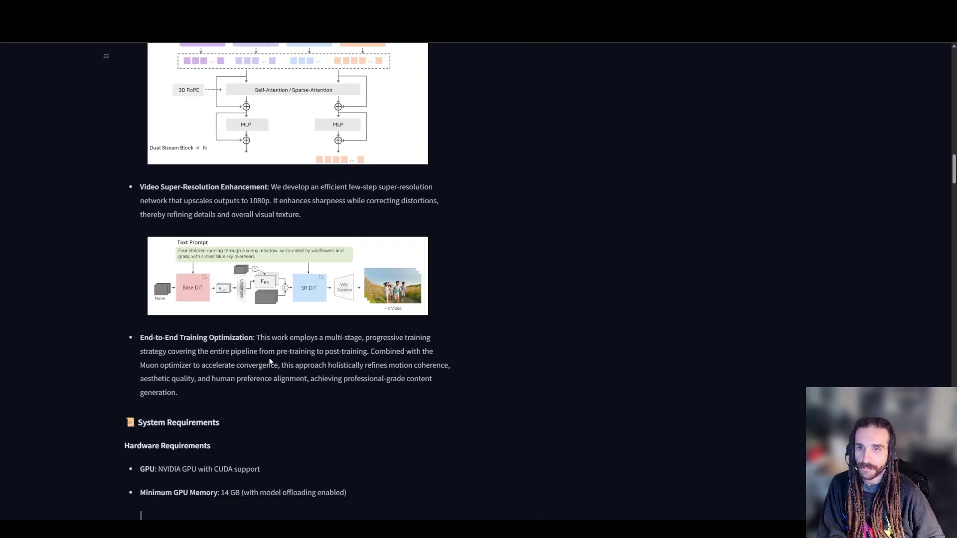
scroll(270, 360, "down", 9)
scroll(271, 358, "up", 20)
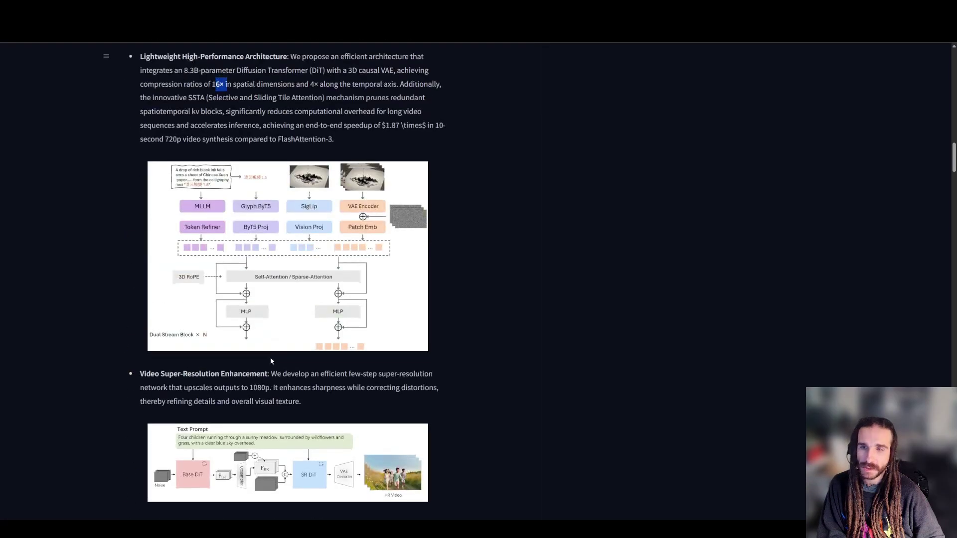
scroll(264, 369, "up", 12)
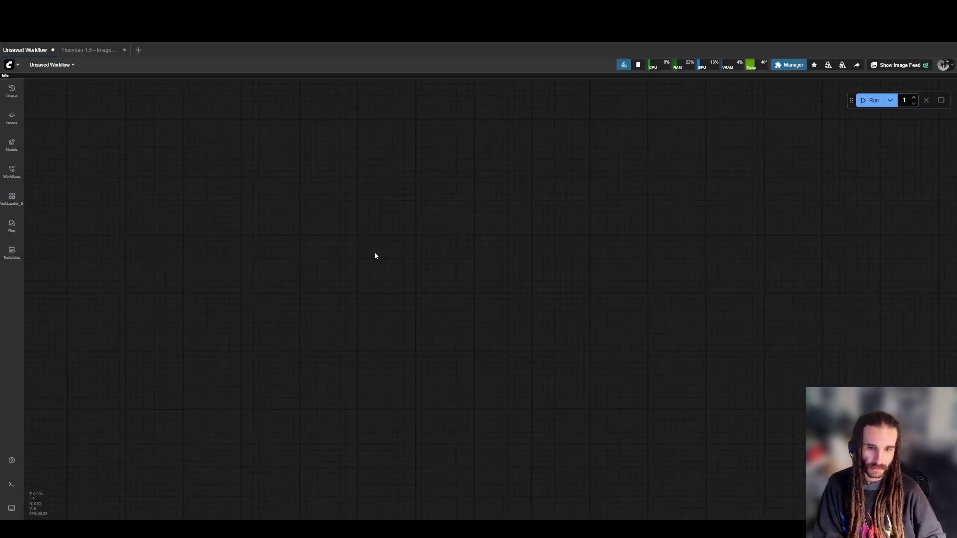
- Switch to ComfyUI and add a DualCLIPLoader node to the empty workflow canvas
double_click(371, 213)
type("dual")
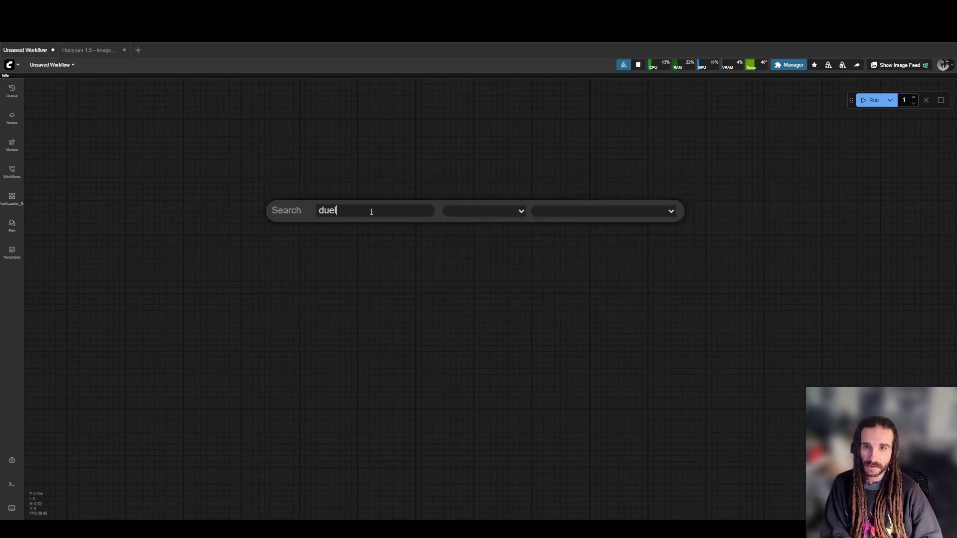
left_click(371, 213)
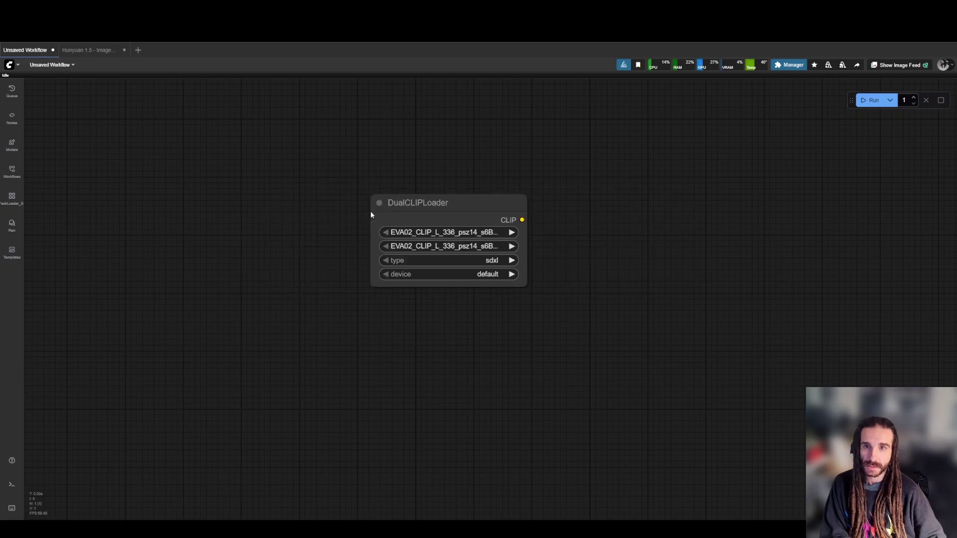
left_click_drag(384, 202, 241, 225)
- Set clip_name1 of the DualCLIPLoader to qwen_2.5_vl_7b_fp8_scaled.safetensors and widen the node to fit the full file name
left_click(319, 258)
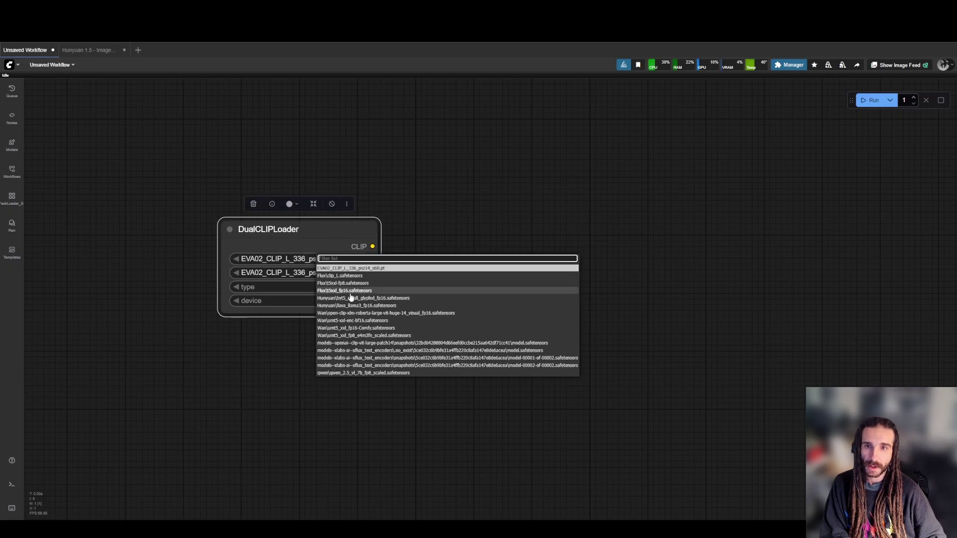
type("qw")
left_click(353, 269)
left_click(321, 273)
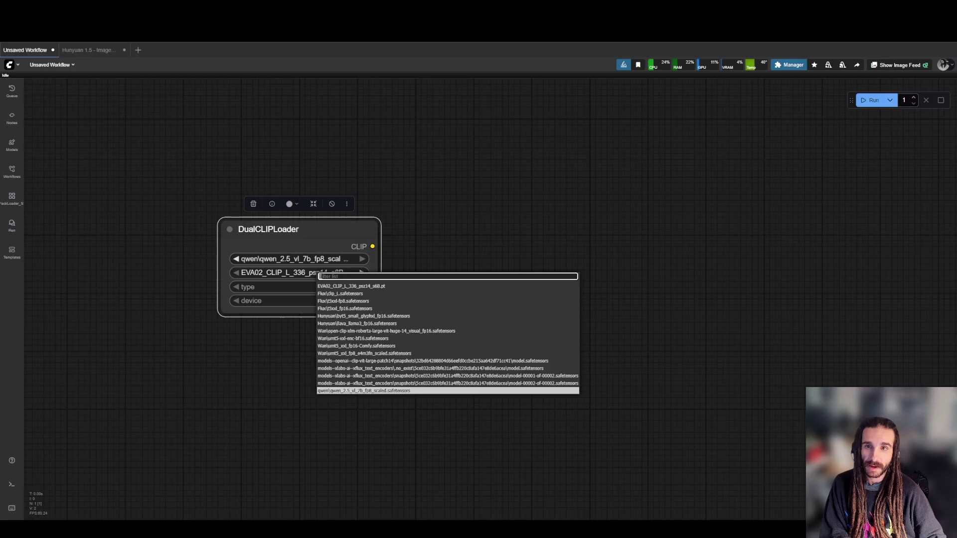
left_click(349, 286)
left_click_drag(380, 314, 454, 306)
left_click_drag(372, 237, 366, 235)
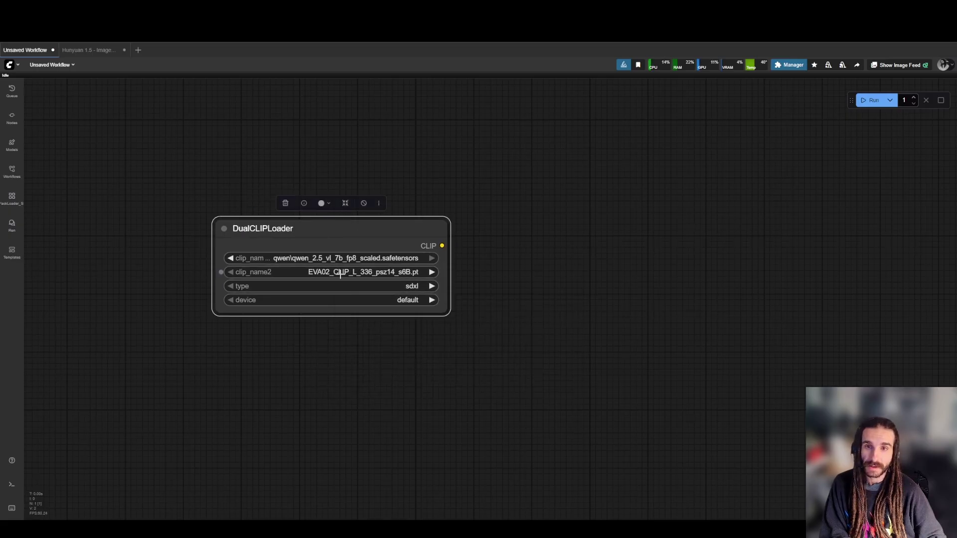
- Set clip_name2 of the DualCLIPLoader to Hunyuan\byt5_small_glyphxl_fp16.safetensors and move the node aside to make room for more nodes
left_click(341, 274)
type("by")
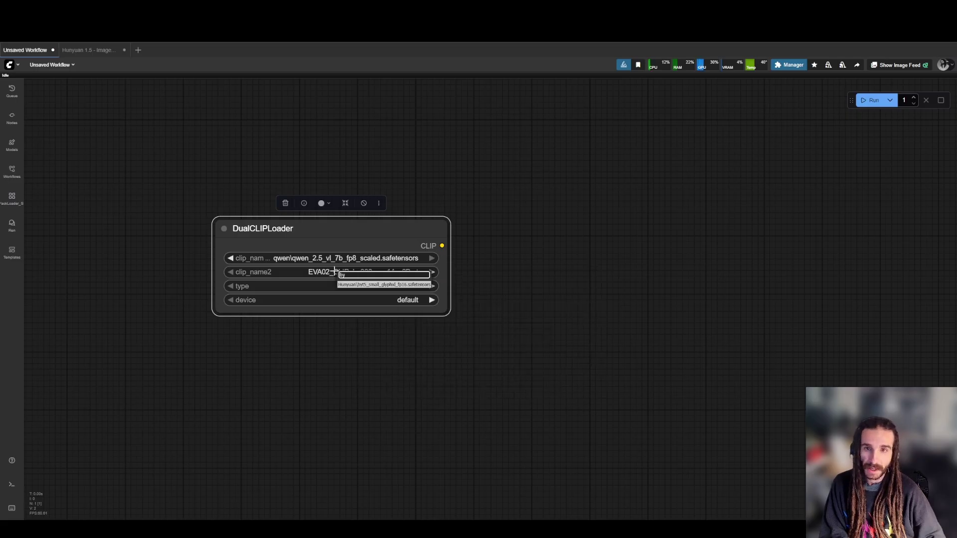
left_click(361, 285)
left_click(492, 313)
left_click_drag(385, 231, 353, 239)
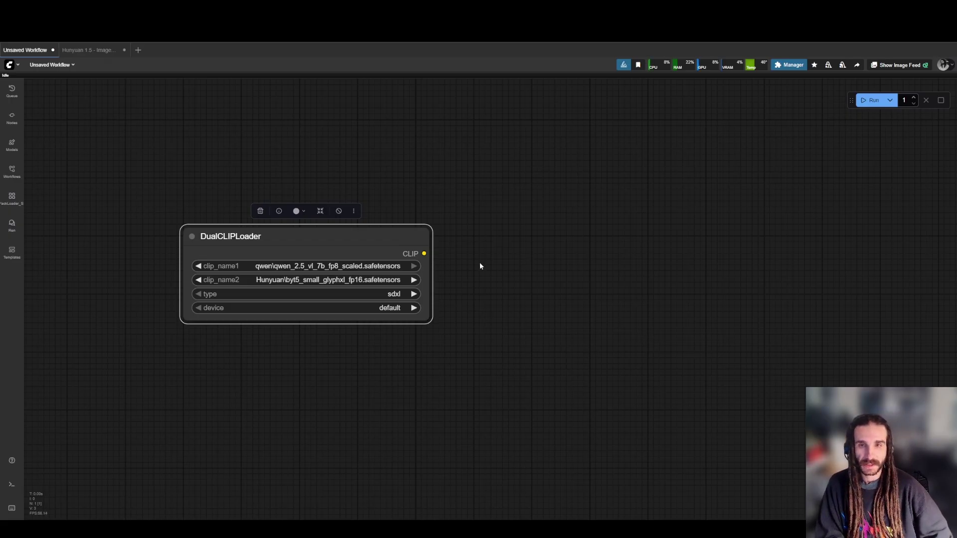
left_click_drag(424, 316, 376, 315)
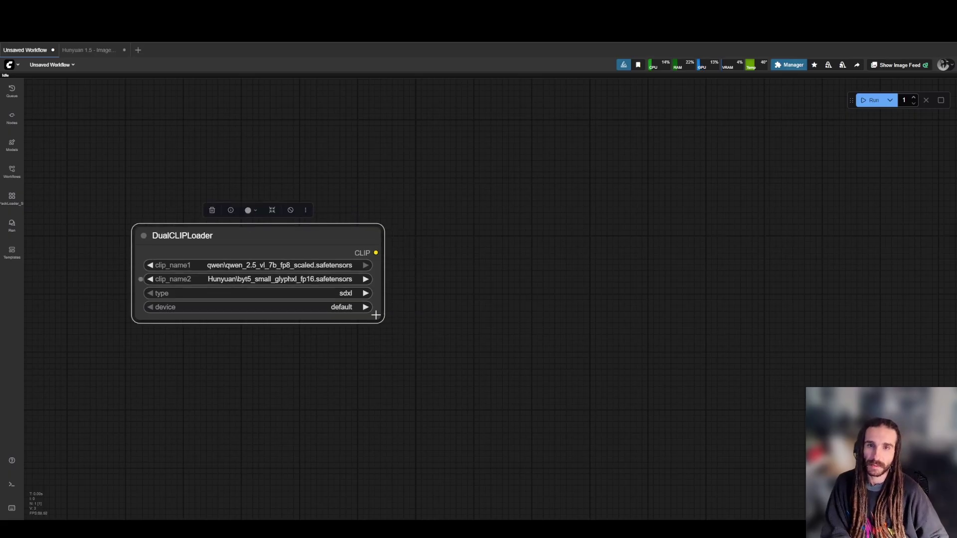
- Add a CLIP Text Encode node fed by the DualCLIPLoader's CLIP output and duplicate it below with the same connection
left_click_drag(376, 252, 385, 255)
left_click(423, 132)
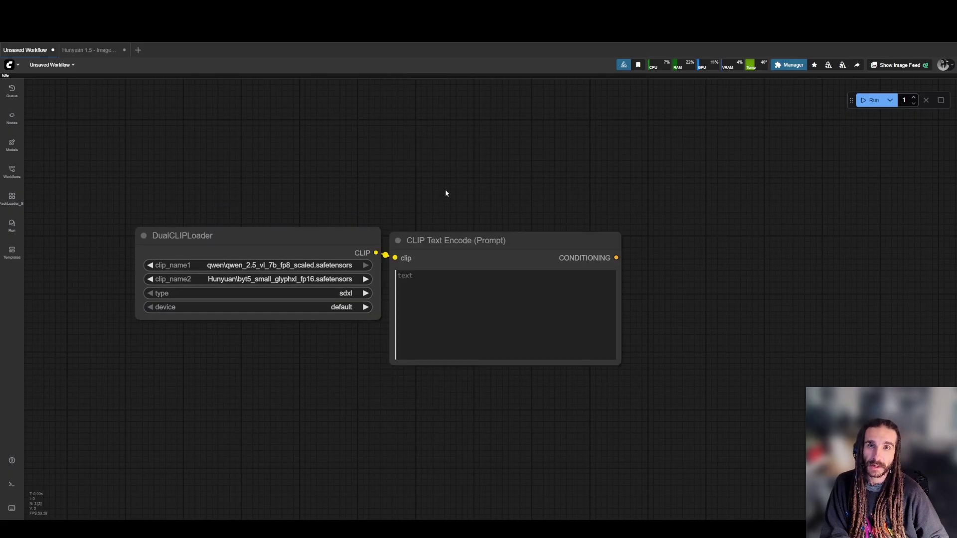
left_click_drag(457, 240, 507, 149)
key("ctrl+c")
key("ctrl+shift+v")
left_click_drag(546, 284, 498, 331)
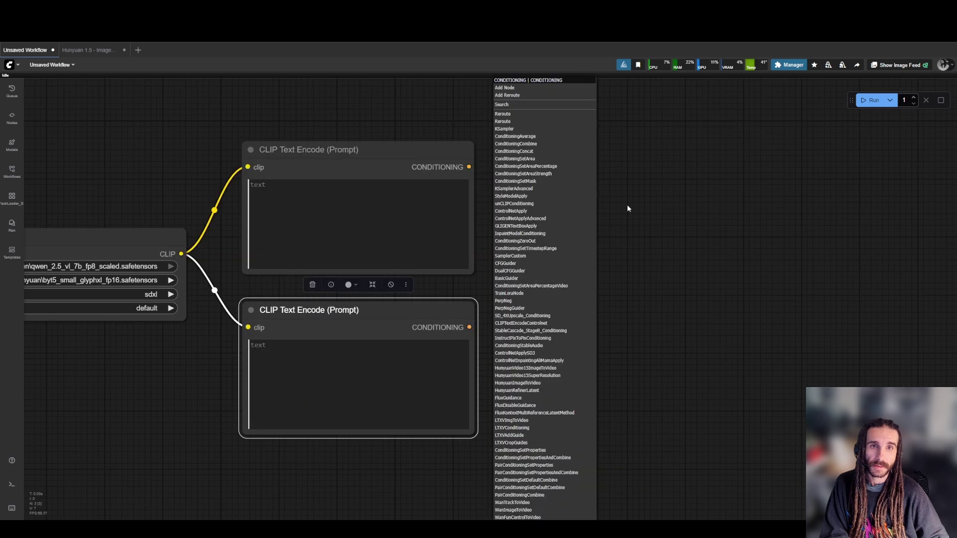
- Remove the stray Apply ControlNet (OLD) node and add a KSampler node beside the two prompt encoders
left_click(574, 216)
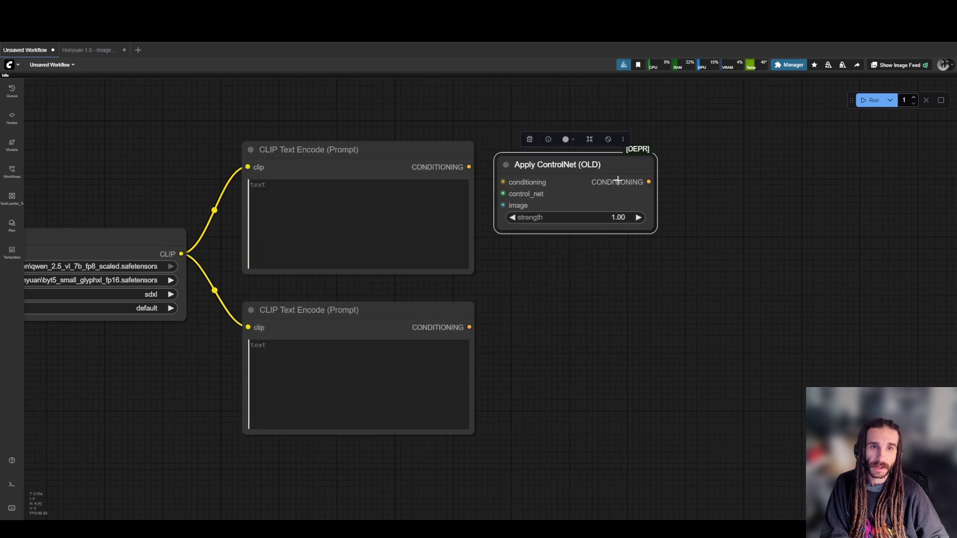
key("Delete")
double_click(594, 210)
type("ksa")
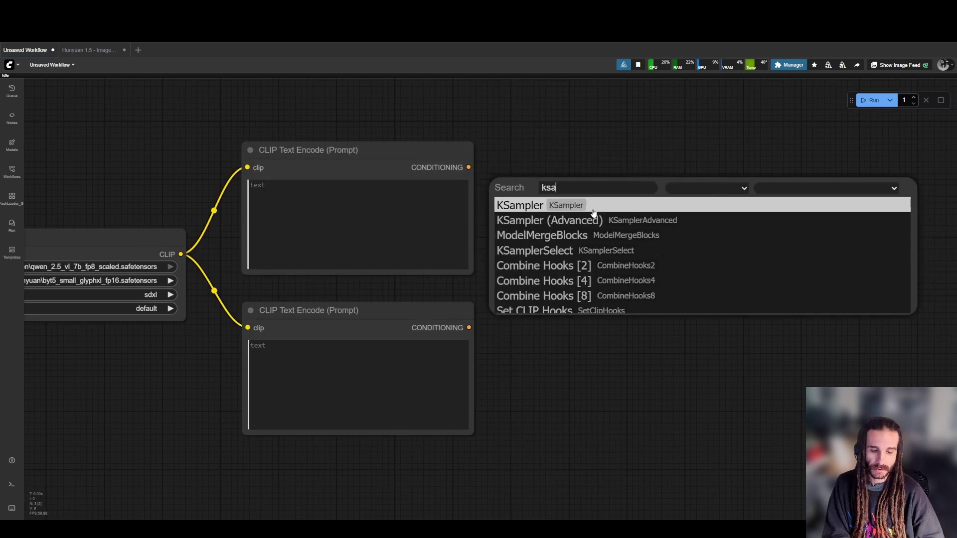
type("m")
left_click(594, 211)
mouse_move(637, 205)
left_mouse_down()
mouse_move(748, 225)
mouse_move(644, 214)
left_mouse_up()
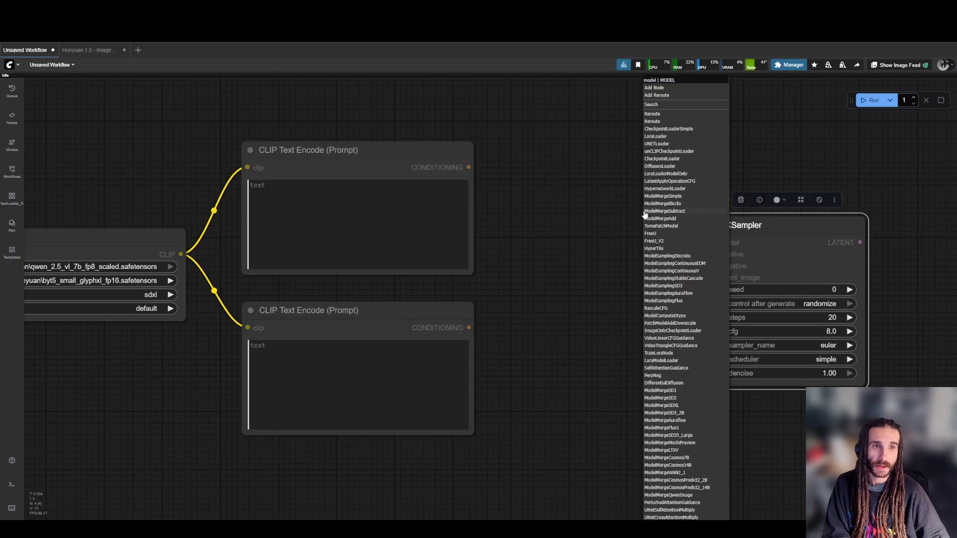
left_click(599, 217)
double_click(598, 217)
type("model s")
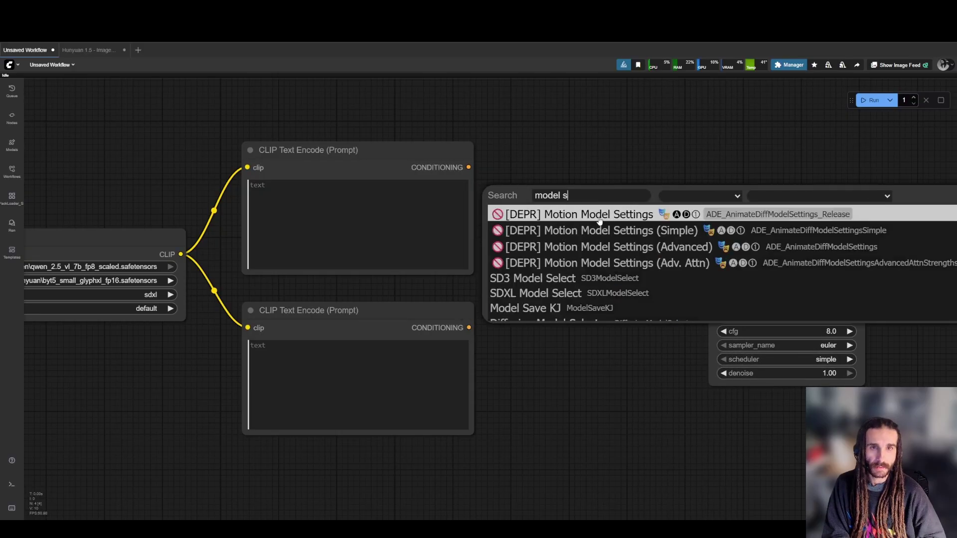
scroll(603, 289, "down", 2)
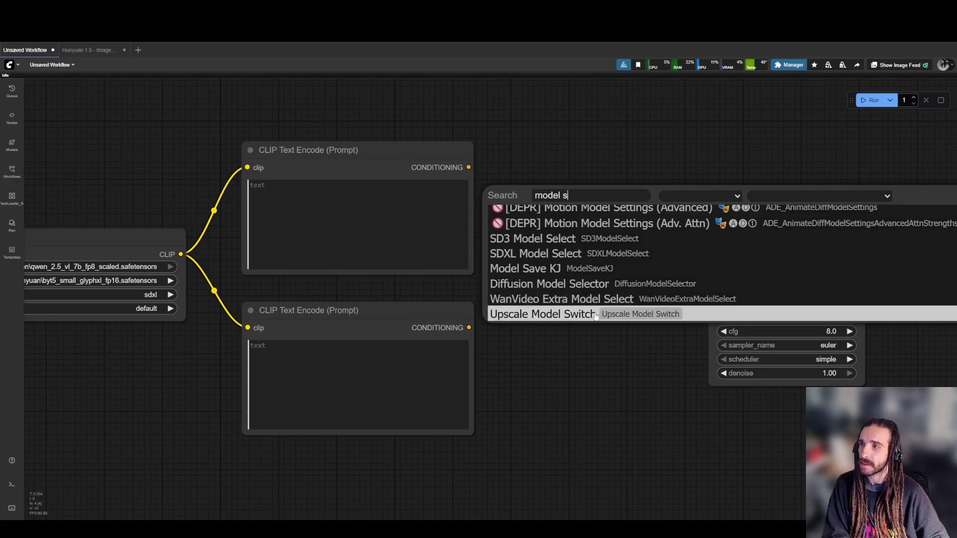
left_click(607, 391)
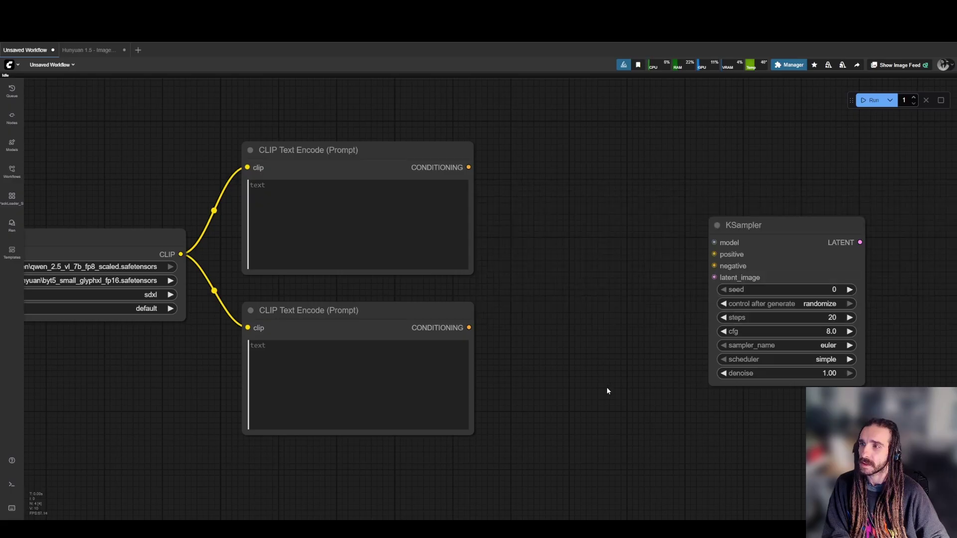
- Add an EmptyHunyuanVideo15Latent node and place it below the space between the prompt encoders and the KSampler
double_click(557, 289)
type("huny")
key("Down")
key("Down")
key("Down")
key("Return")
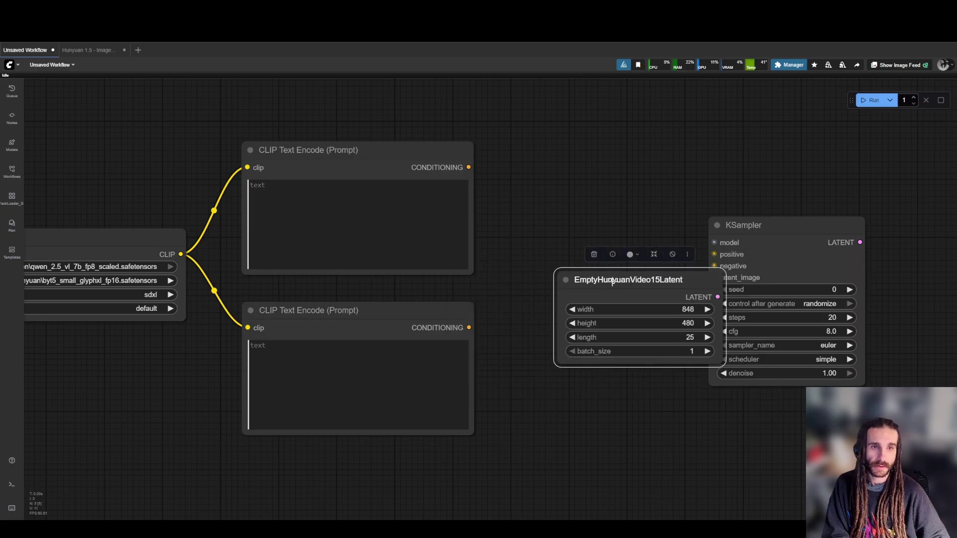
left_click_drag(612, 282, 552, 448)
- Add a HunyuanVideo15ImageToVideo node between the prompt encoders and the KSampler, and adjust the KSampler's position
double_click(525, 228)
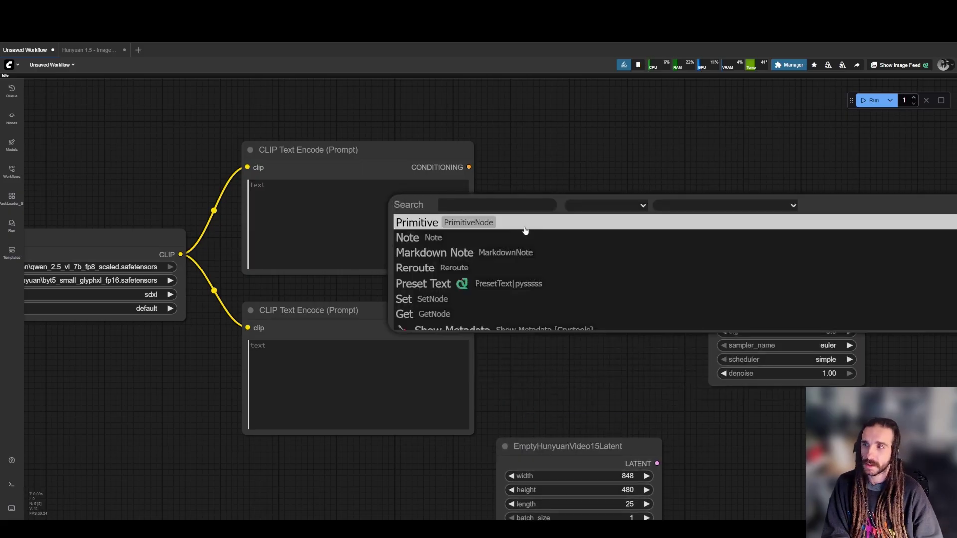
type("hun")
left_click(566, 288)
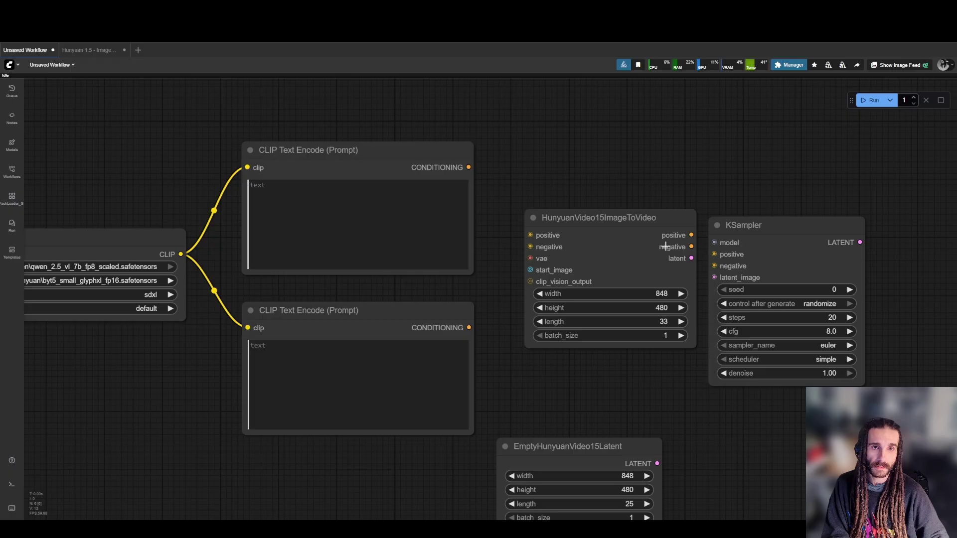
left_click_drag(785, 239, 792, 211)
left_click_drag(792, 211, 707, 246)
- Add a Load VAE node feeding HunyuanVideo15ImageToVideo's vae input, load Hunyuan\hunyuanvideo15_vae_fp16.safetensors, and place it below the DualCLIPLoader
left_click_drag(474, 260, 637, 284)
left_click_drag(539, 319, 833, 249)
left_click_drag(609, 213, 204, 349)
left_click(245, 232)
left_click_drag(129, 423, 366, 386)
left_click(351, 308)
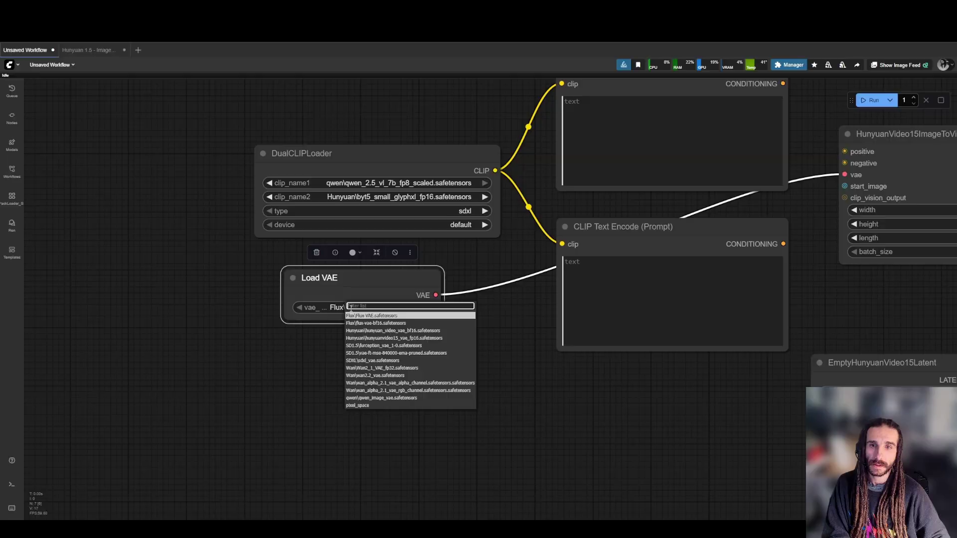
left_click(377, 339)
left_click_drag(372, 280, 351, 279)
- Connect both prompt encoders to HunyuanVideo15ImageToVideo's positive and negative inputs, and its three outputs to the KSampler
left_click_drag(417, 318, 471, 321)
left_click(536, 387)
scroll(536, 387, "down", 2)
- Add a Load Image node feeding HunyuanVideo15ImageToVideo's start_image input and delete the EmptyHunyuanVideo15Latent node
left_click_drag(786, 242, 313, 344)
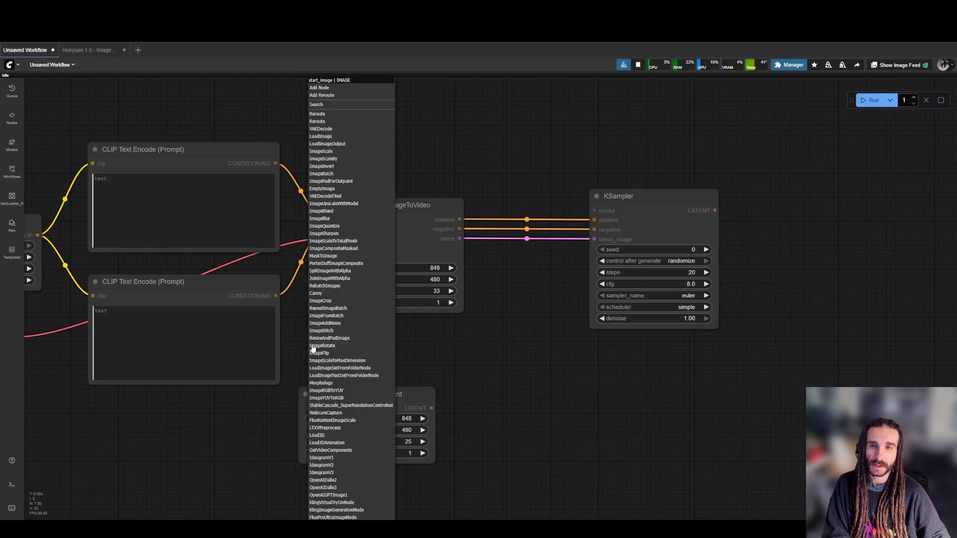
left_click(340, 151)
left_click_drag(498, 368, 544, 268)
left_click_drag(432, 265, 133, 374)
left_click_drag(417, 304, 528, 337)
key("Delete")
- Add a CLIP Vision Encode node for clip_vision_output, fed by a Load CLIP Vision node using Flux\sigclip_vision_patch14_384.safetensors
left_click_drag(480, 114, 463, 161)
left_click(490, 210)
left_click_drag(491, 214, 444, 264)
left_click_drag(503, 216, 520, 256)
left_click_drag(439, 256, 478, 301)
left_click(437, 345)
left_click(505, 324)
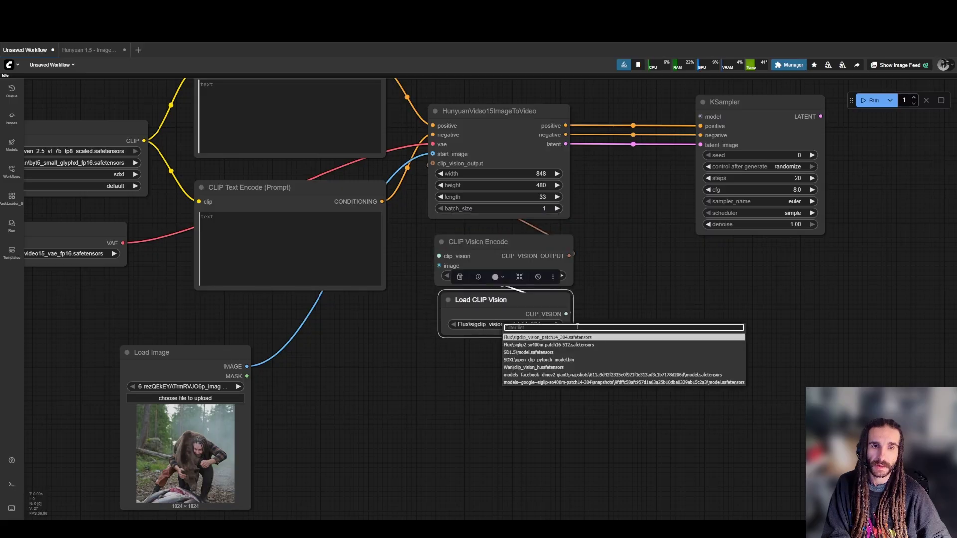
left_click(586, 299)
- Add a Resize Image (deprecated) node beside the Load Image node
left_click_drag(439, 266, 345, 349)
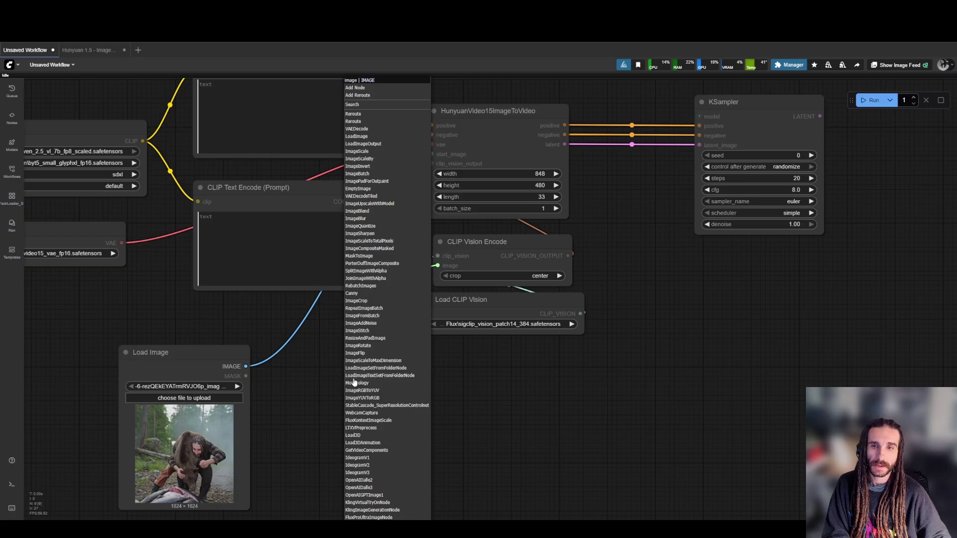
left_click(329, 342)
double_click(332, 395)
type("load im")
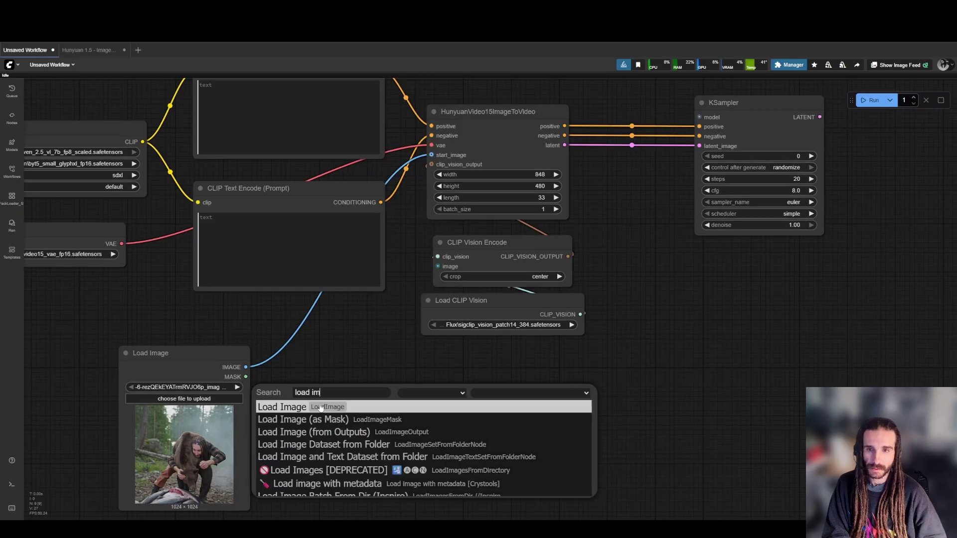
key("BackSpace")
key("BackSpace")
key("BackSpace")
key("BackSpace")
key("BackSpace")
key("BackSpace")
key("BackSpace")
type("resize im")
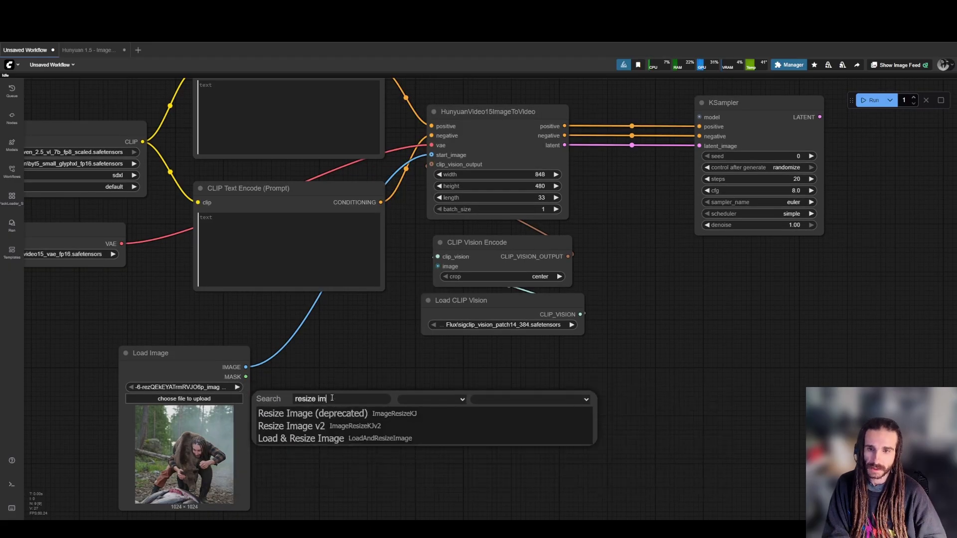
left_click(347, 413)
- Feed Load Image into Resize Image, and drive its width and height from a String to Int node with default 768
left_click_drag(312, 379, 324, 286)
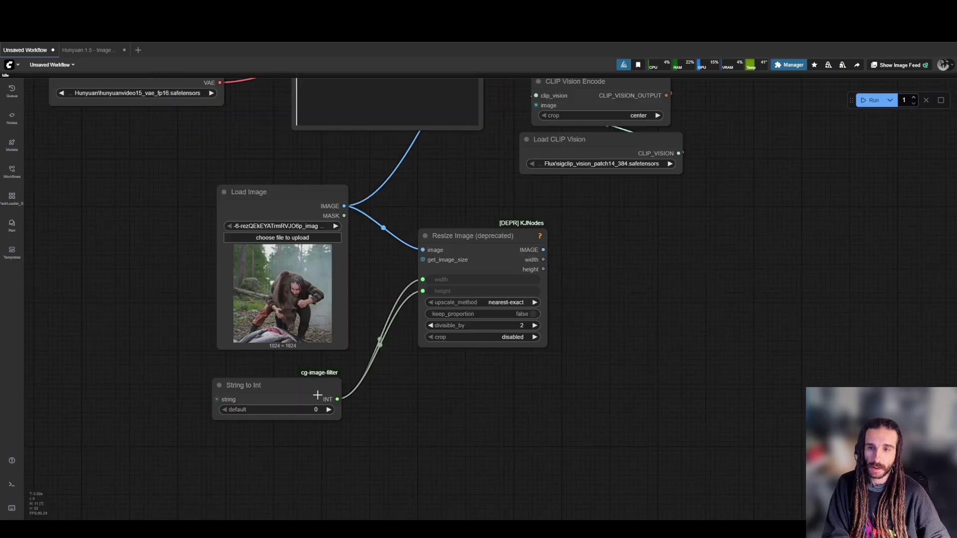
left_click(315, 395)
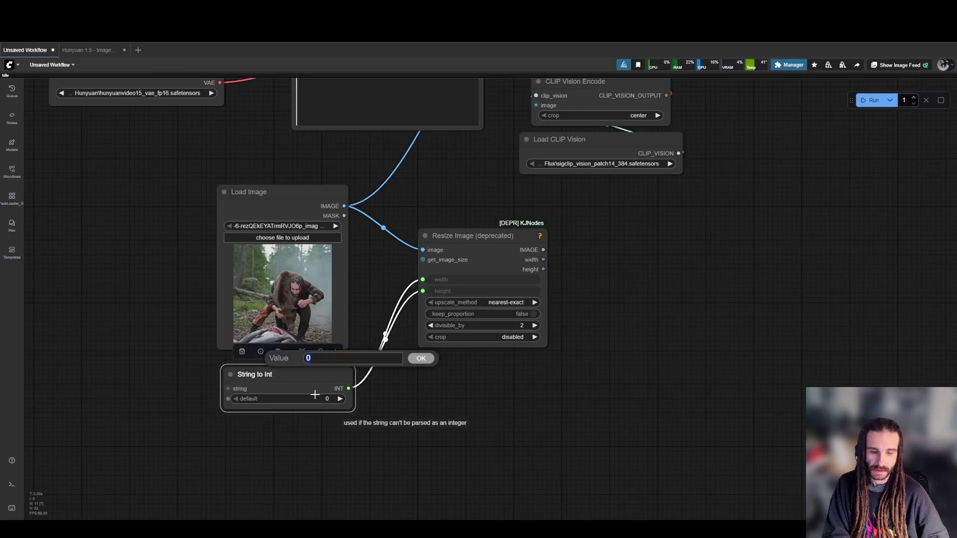
type("768")
key("Return")
left_click_drag(326, 393, 309, 387)
right_click(293, 378)
left_click(258, 376)
left_click(392, 355)
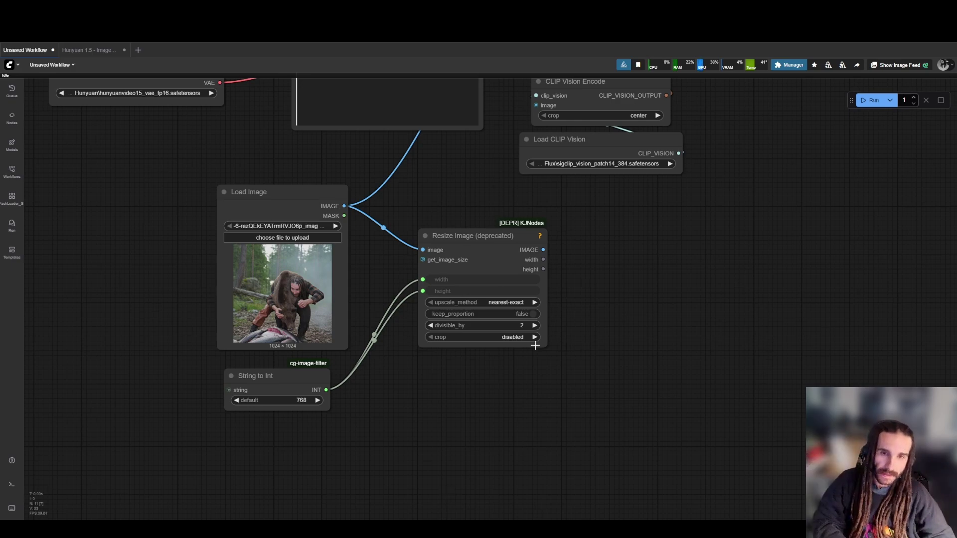
- Enable keep_proportion on the Resize Image node and set its upscale_method to bilinear
scroll(493, 325, "up", 10)
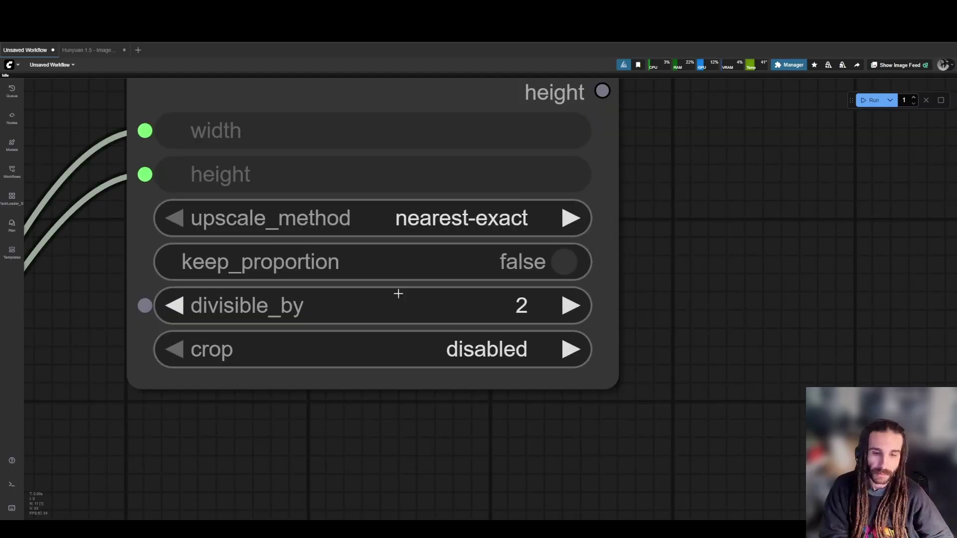
left_click(534, 261)
scroll(531, 324, "down", 10)
left_click(516, 290)
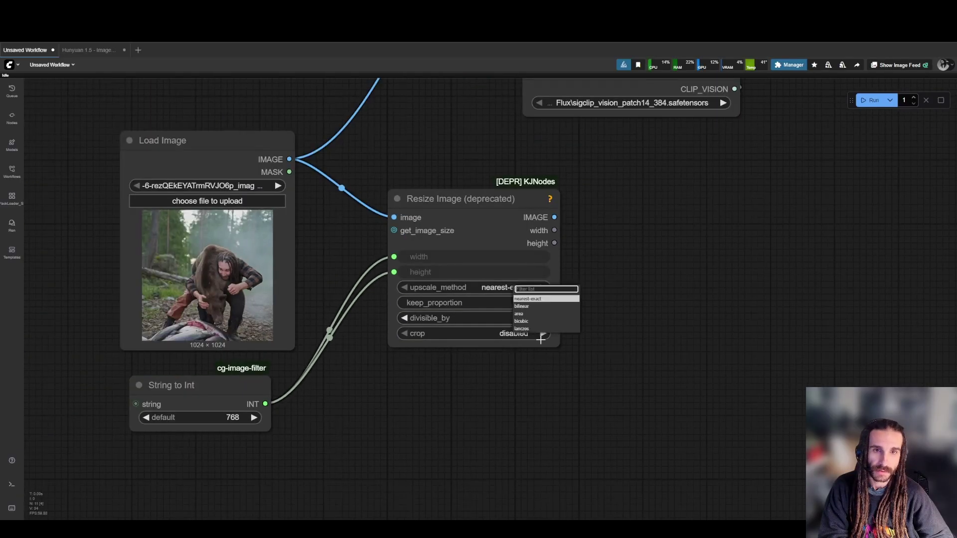
left_click(537, 306)
- Connect the Resize Image output to CLIP Vision Encode's image input and to HunyuanVideo15ImageToVideo's start_image input
left_click_drag(603, 283, 572, 415)
scroll(555, 319, "down", 3)
left_click_drag(555, 317, 529, 241)
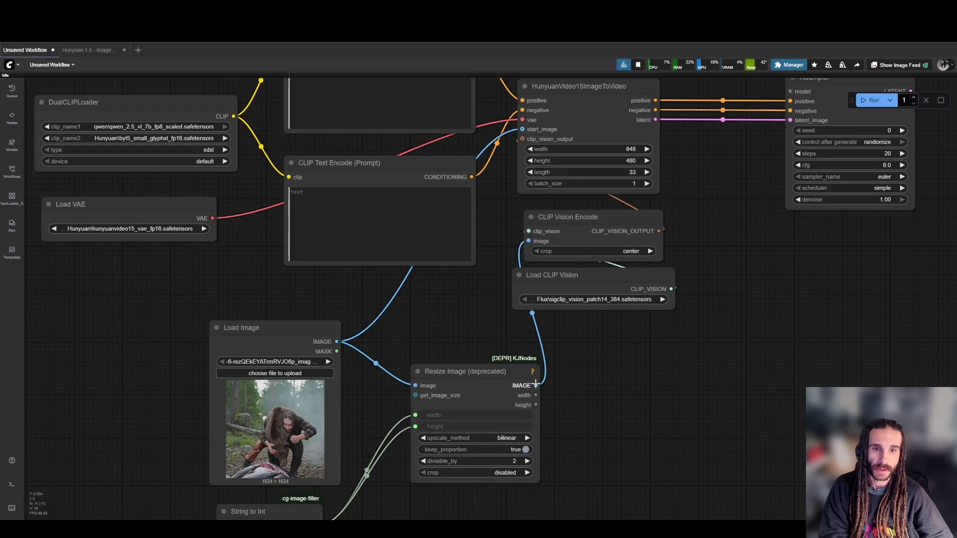
left_click_drag(536, 385, 523, 129)
scroll(609, 380, "down", 3)
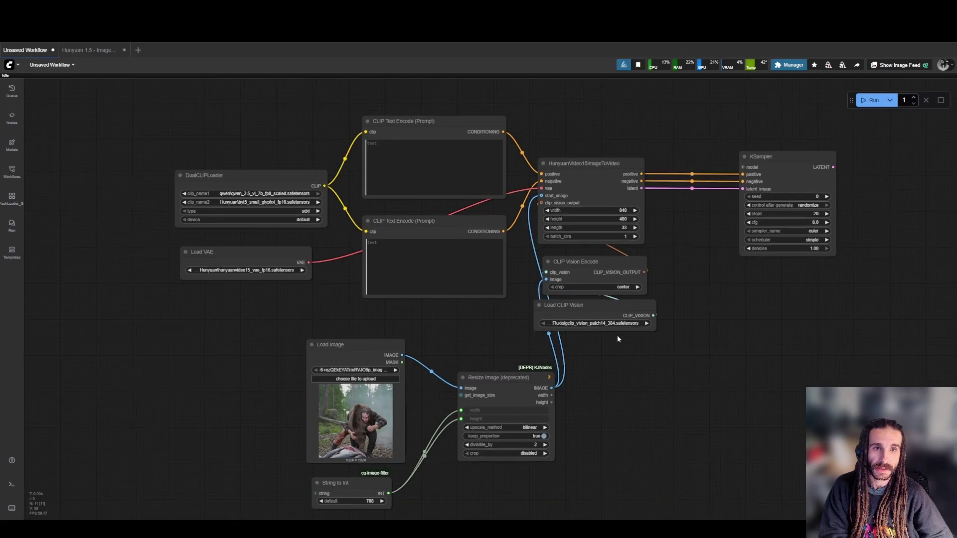
- Move HunyuanVideo15ImageToVideo close to the KSampler and gather the CLIP vision and image-loading nodes beneath it
left_click_drag(659, 265, 603, 364)
left_click_drag(544, 288, 616, 289)
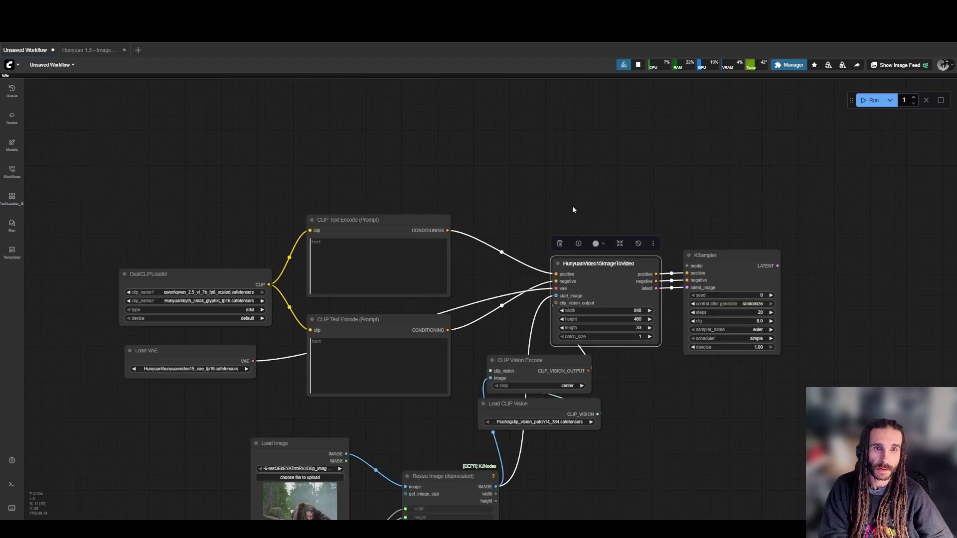
left_click(572, 206)
left_click_drag(593, 465, 587, 321)
left_click(570, 472)
left_click_drag(511, 456, 344, 339)
left_click_drag(456, 341, 611, 314)
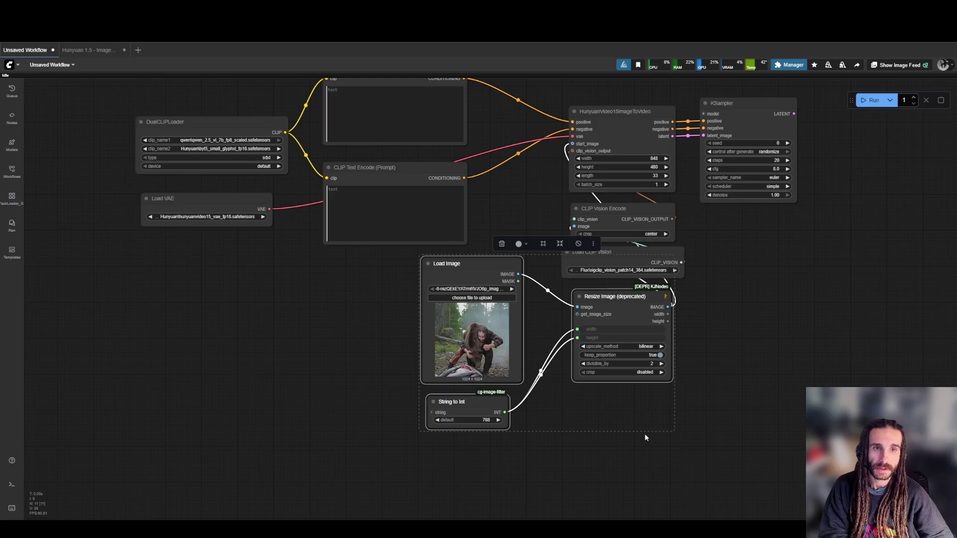
left_click(645, 434)
- Color the CLIP Vision Encode, Load CLIP Vision and Resize Image nodes blue
left_click_drag(582, 414, 514, 256)
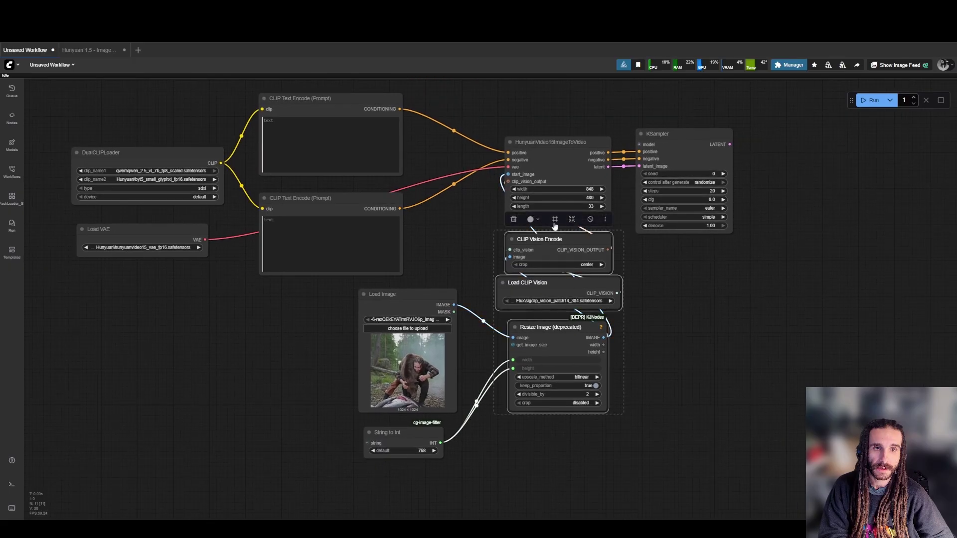
left_click(533, 220)
left_click(531, 205)
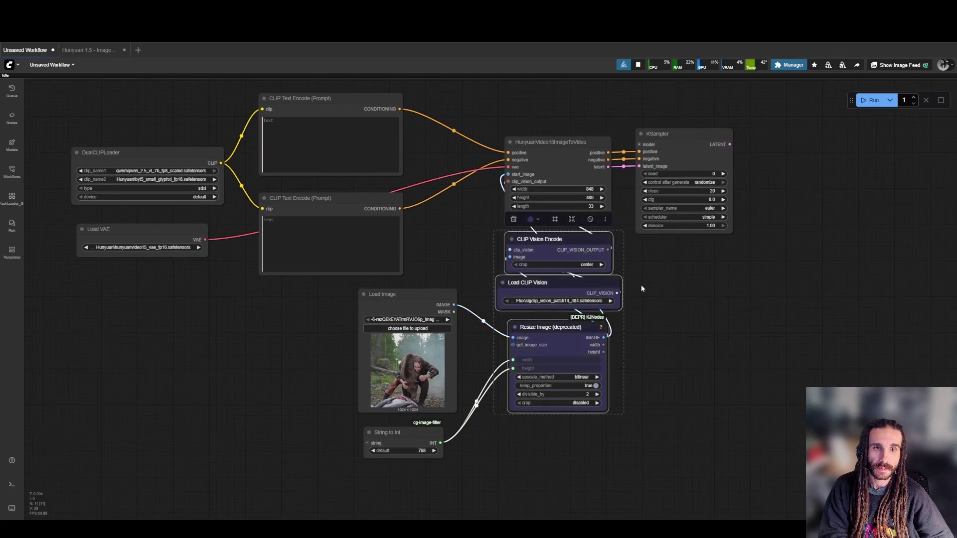
left_click(642, 289)
- Collapse the CLIP Vision Encode and Load CLIP Vision nodes and stack them directly beneath HunyuanVideo15ImageToVideo
left_click(513, 240)
left_click(531, 285)
left_click(509, 283)
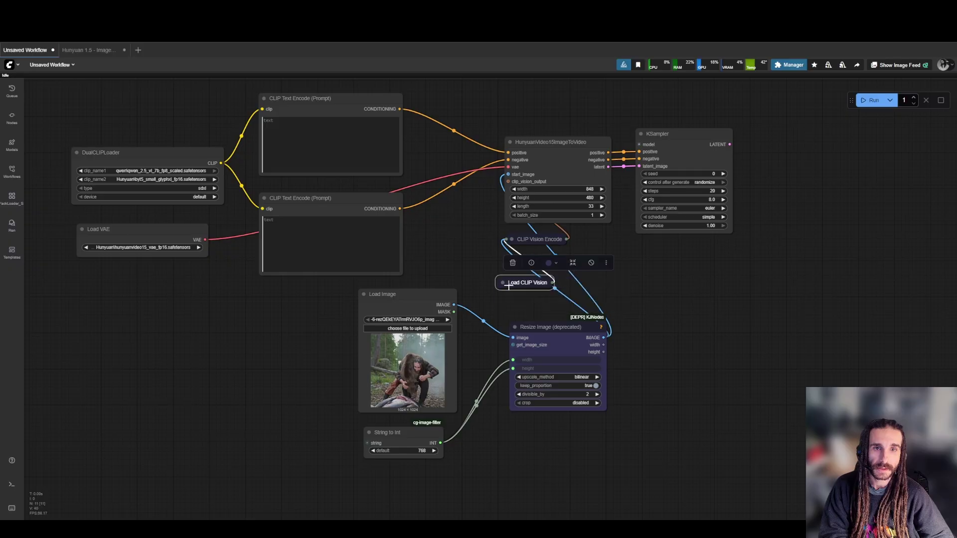
left_click_drag(524, 284, 541, 254)
left_click(602, 233)
- Collapse the Resize Image node, stack Load Image beneath it, and move String to Int beside them
left_click_drag(431, 295, 578, 367)
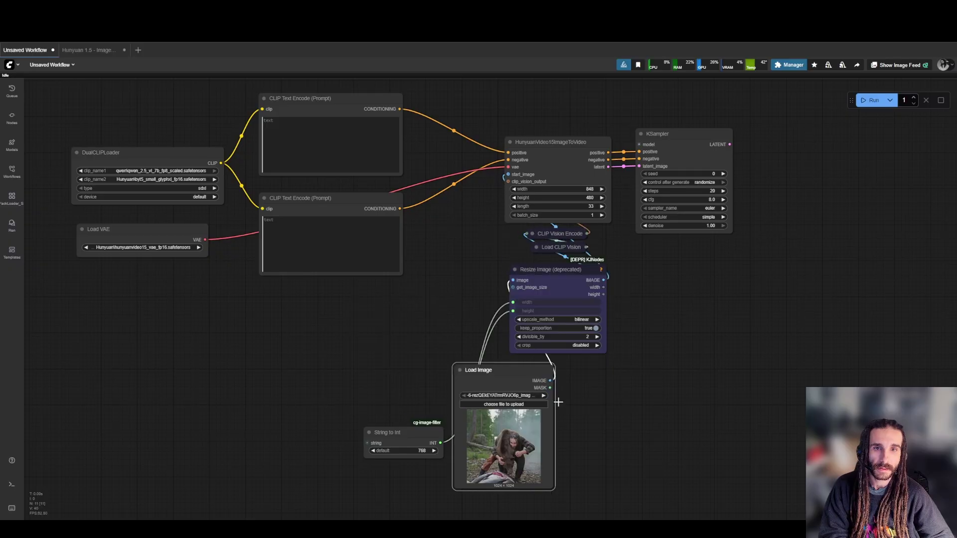
left_click_drag(434, 435, 479, 341)
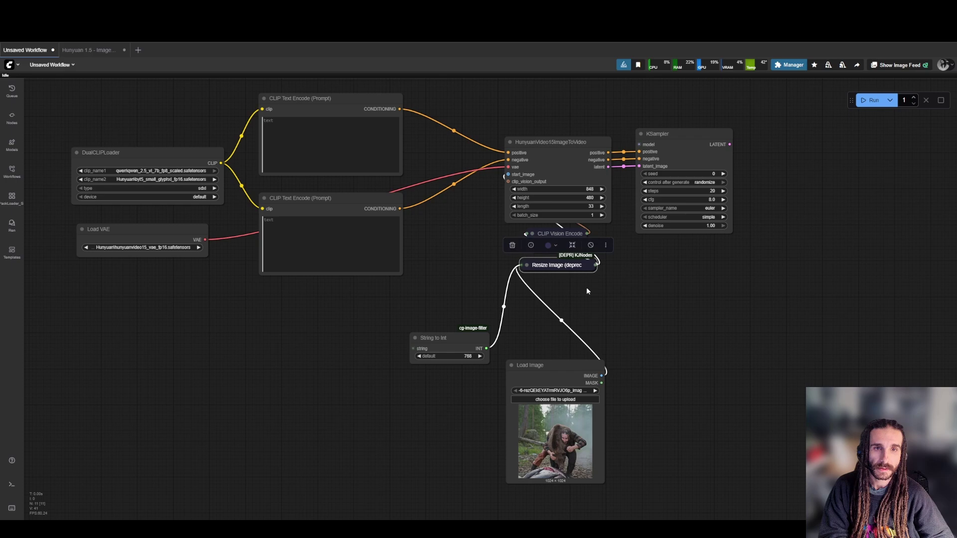
left_click_drag(588, 289, 556, 305)
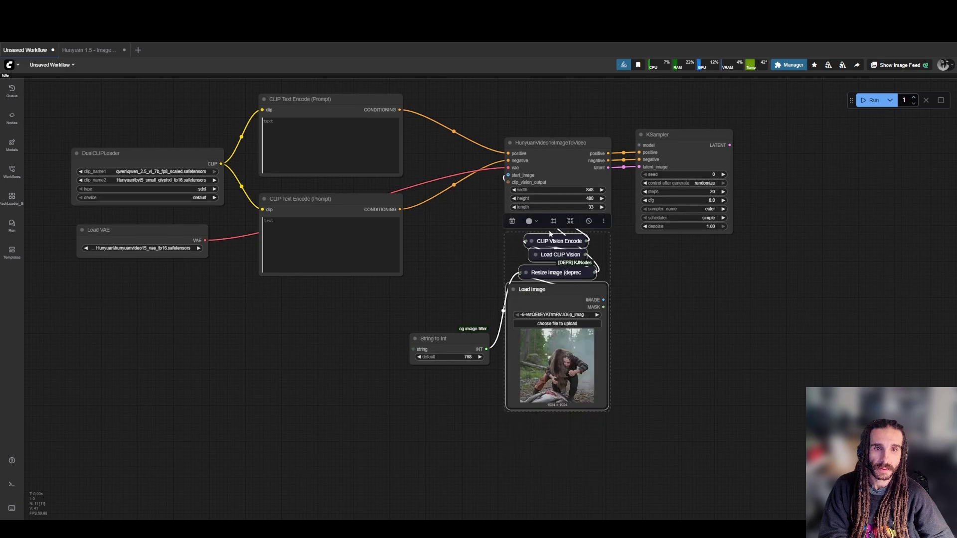
- Color the Load Image node blue and the String to Int node green
left_click(532, 221)
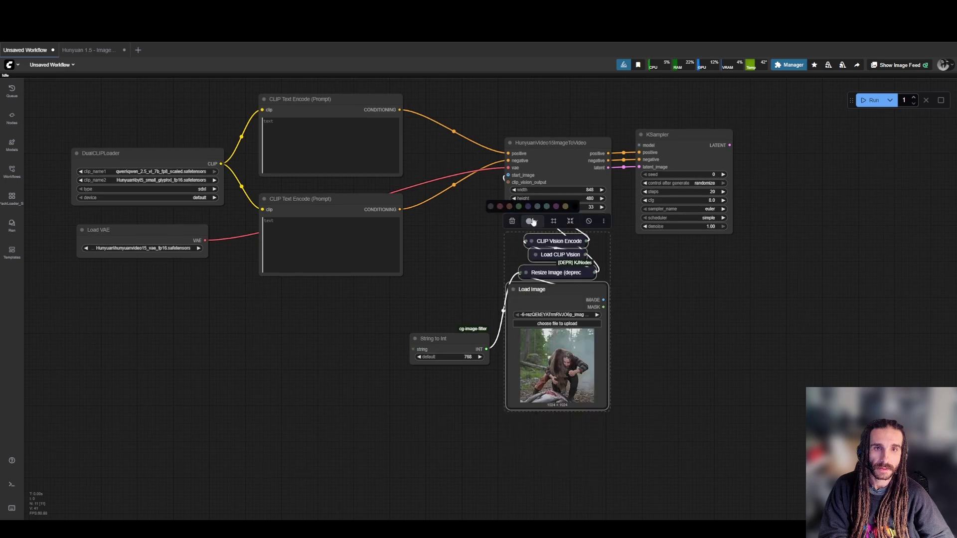
left_click(528, 207)
left_click(434, 339)
left_click(441, 320)
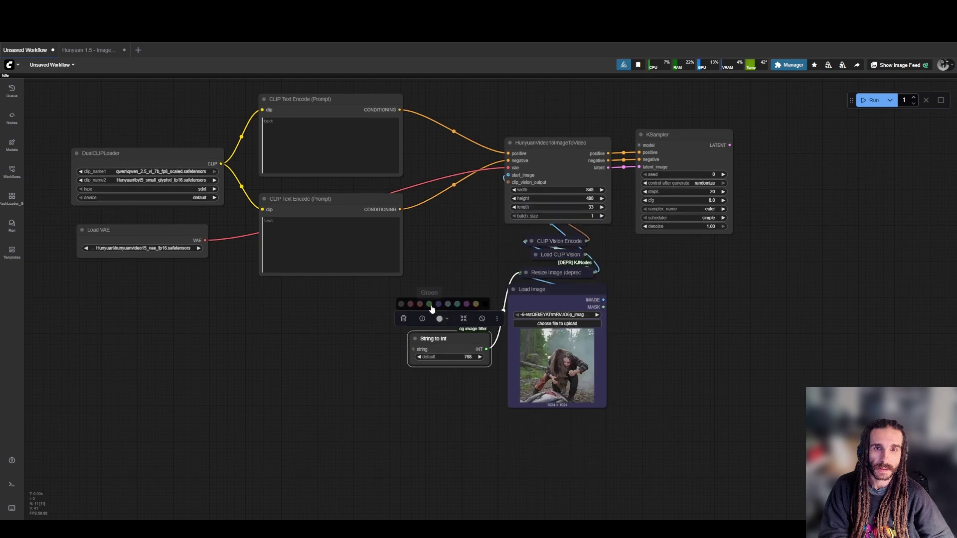
left_click(431, 305)
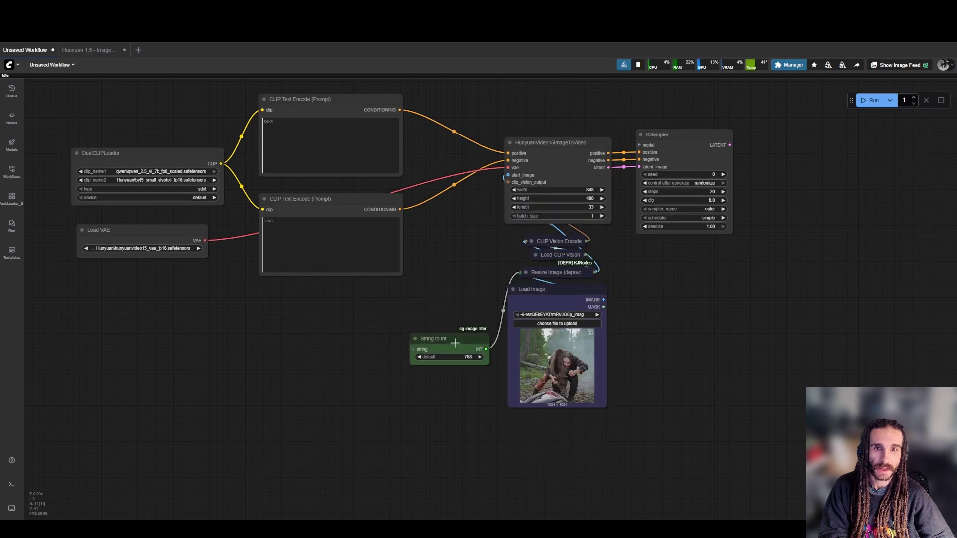
- Color the DualCLIPLoader node yellow and the Load VAE node red
left_click(336, 196)
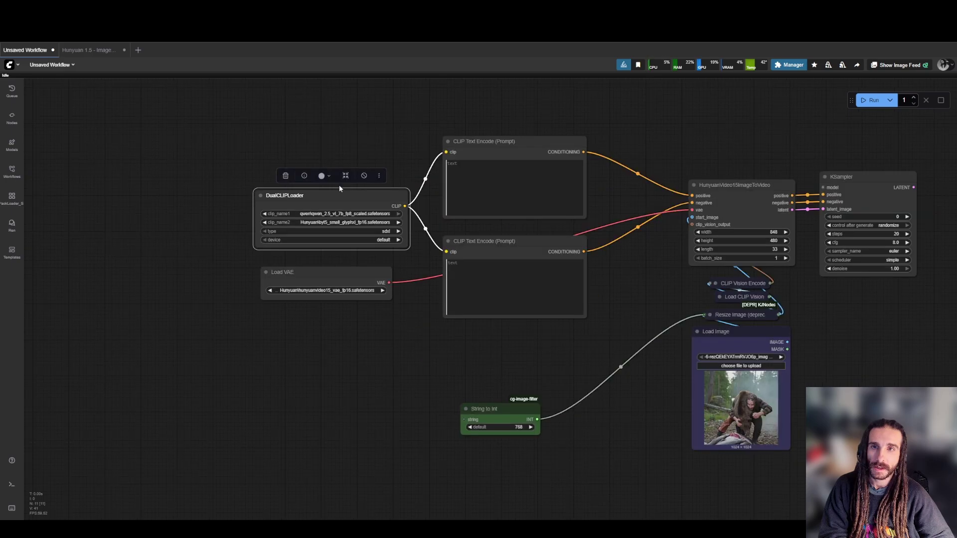
left_click(324, 176)
left_click(361, 164)
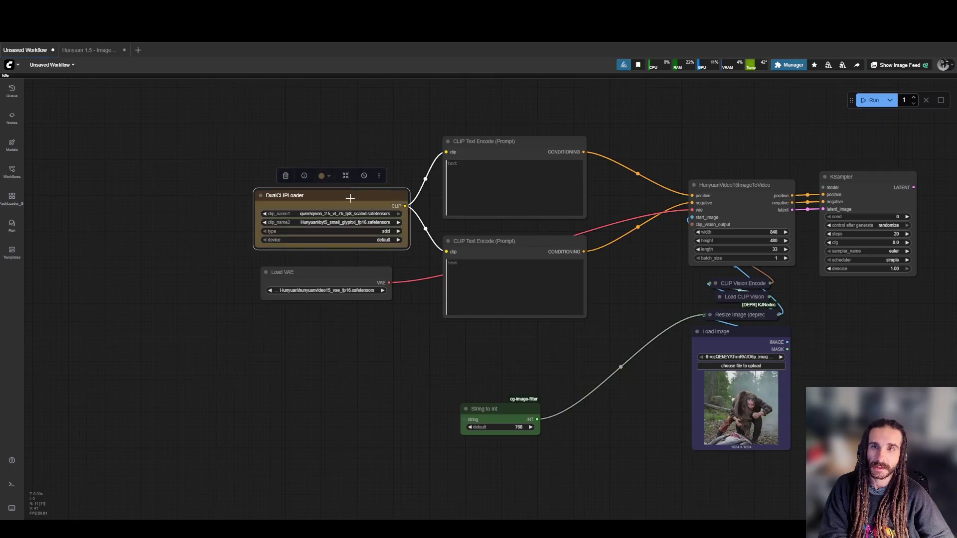
left_click(338, 270)
left_click(322, 252)
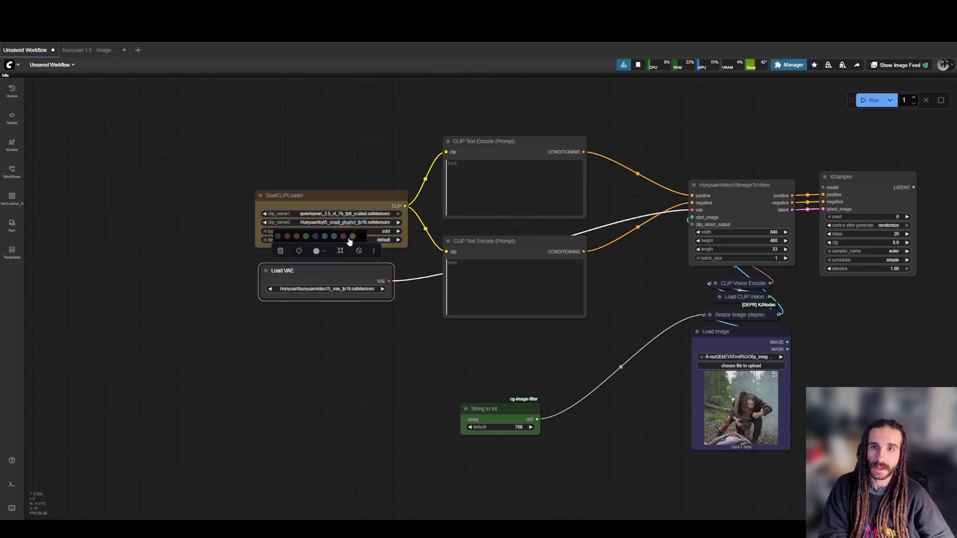
left_click(292, 237)
- Stack Load VAE and String to Int under the DualCLIPLoader and widen them to match its width
left_click_drag(484, 409, 332, 323)
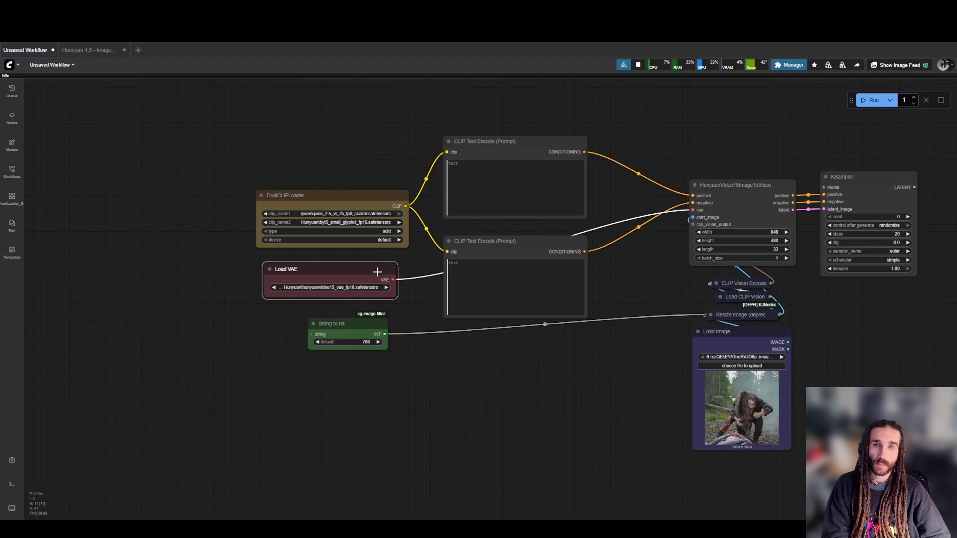
left_click_drag(377, 271, 404, 284)
left_click_drag(374, 322, 397, 313)
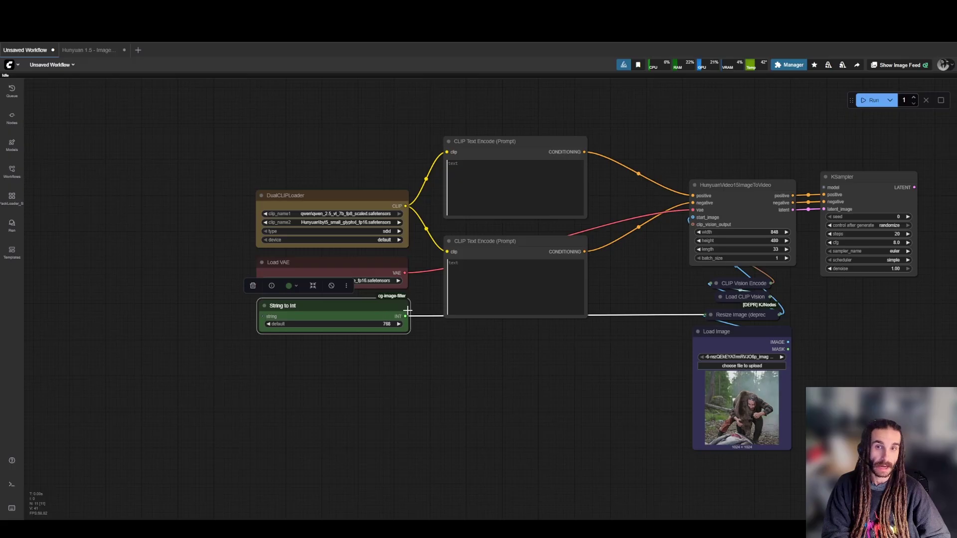
- Color the upper CLIP Text Encode node green and the lower one red
left_click_drag(498, 369, 446, 398)
left_click(460, 183)
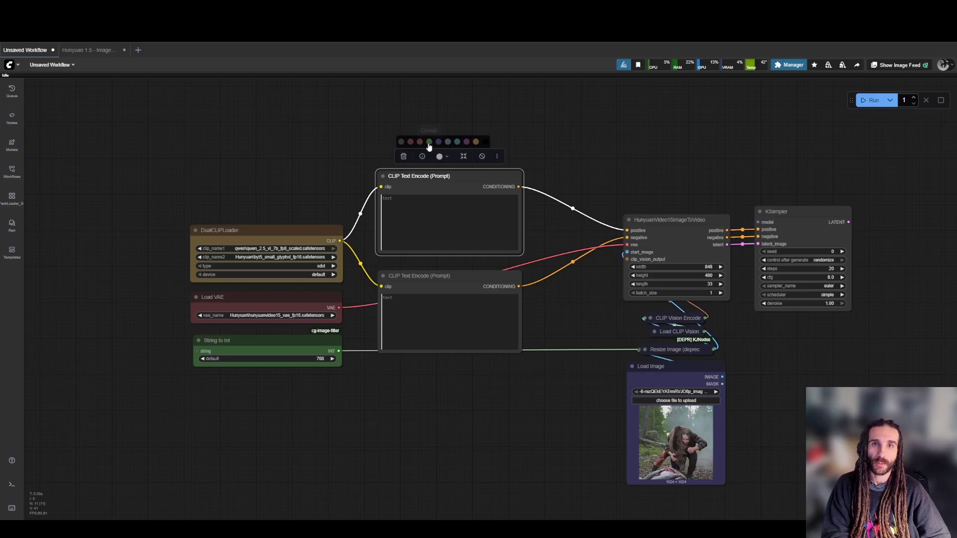
left_click(428, 143)
left_click(551, 153)
left_click(454, 288)
left_click(440, 256)
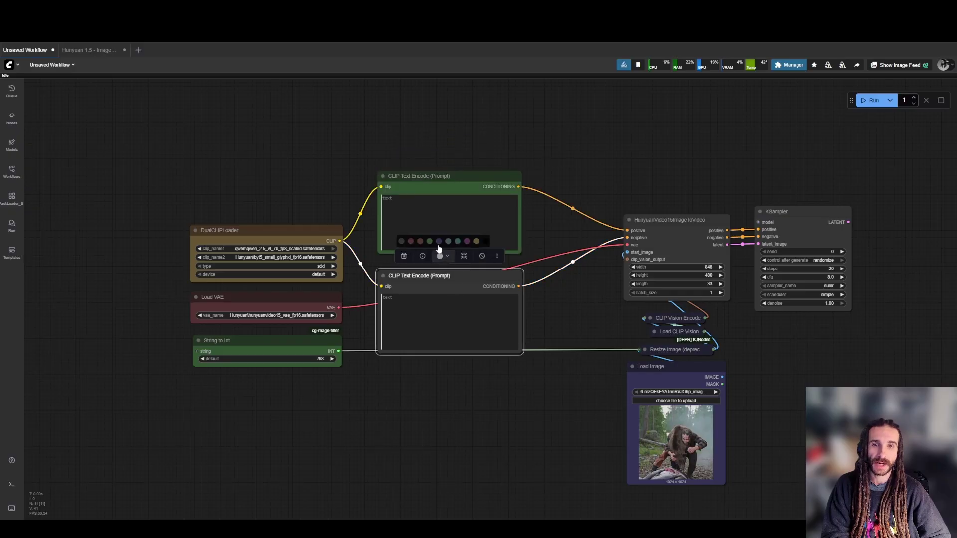
left_click(411, 242)
left_click_drag(570, 304, 468, 313)
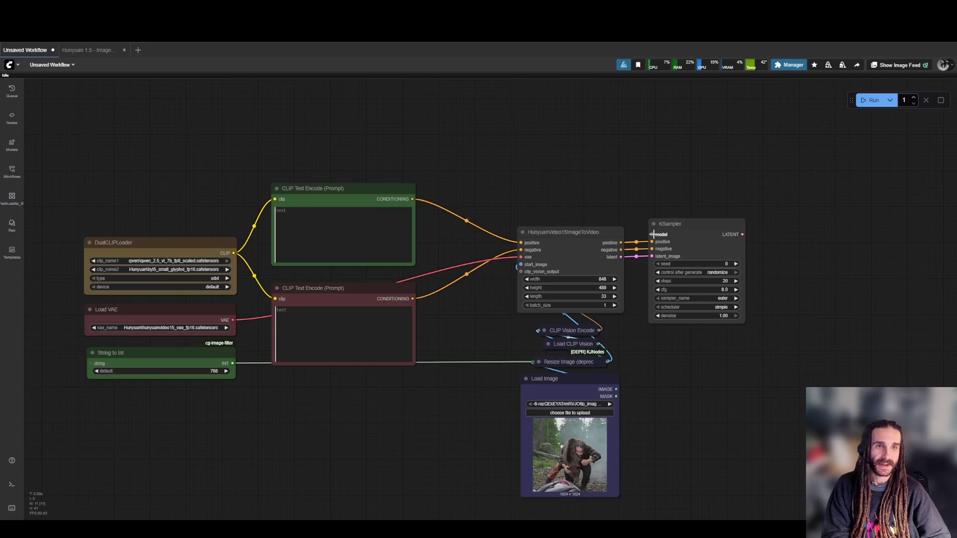
left_click_drag(653, 234, 604, 186)
left_click(566, 178)
left_click(655, 235)
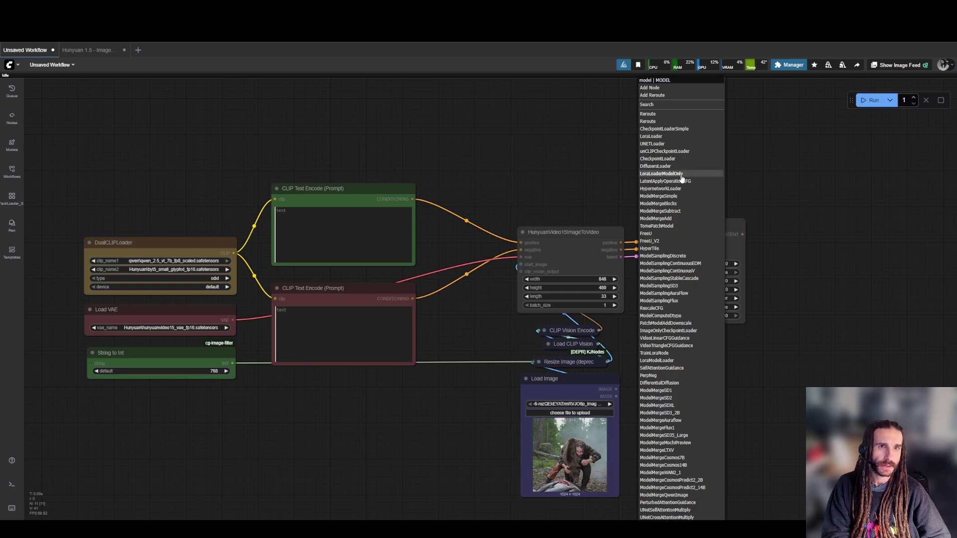
- Find the Load Diffusion Model node and add it above the KSampler
double_click(579, 178)
type("load diff")
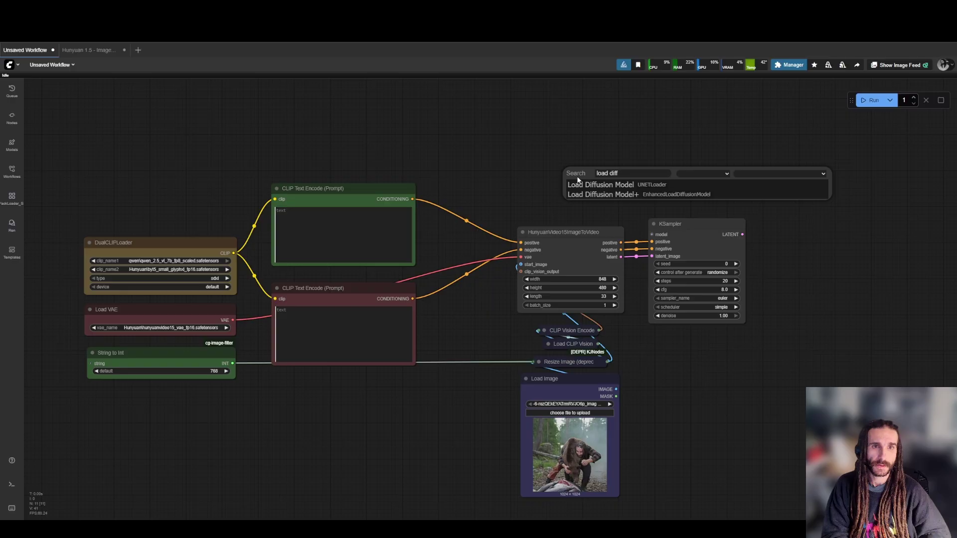
key("Down")
key("Return")
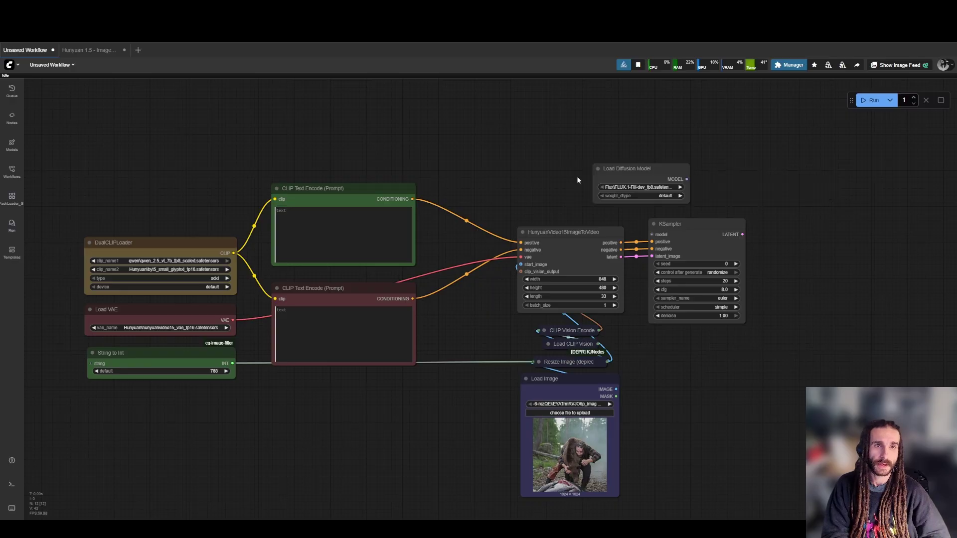
- Load hunyuanvideo1.5_720p_i2v_cfg_distilled_fp16.safetensors in the Load Diffusion Model node and place the widened node above the DualCLIPLoader
left_click_drag(642, 172, 507, 157)
left_click(513, 171)
type("hun")
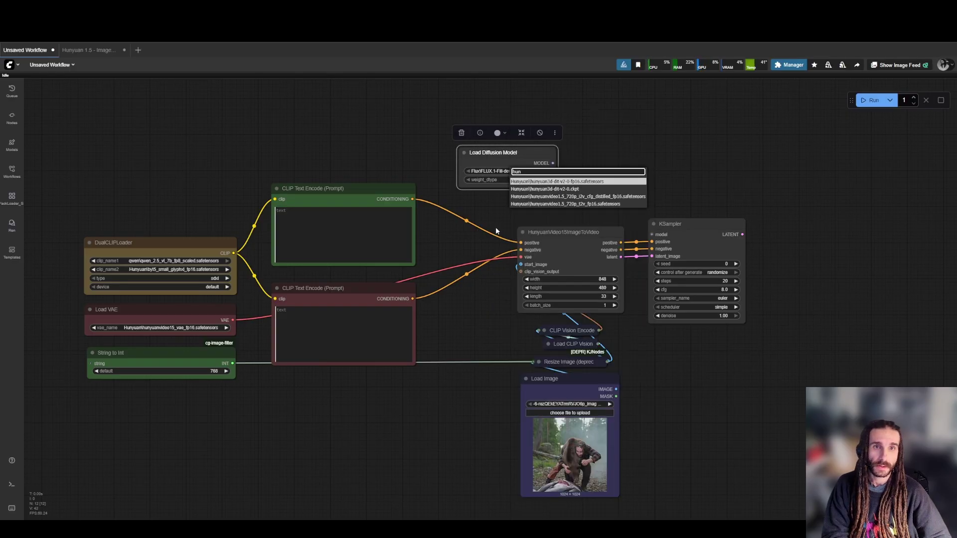
left_click(573, 197)
left_click_drag(444, 135, 505, 158)
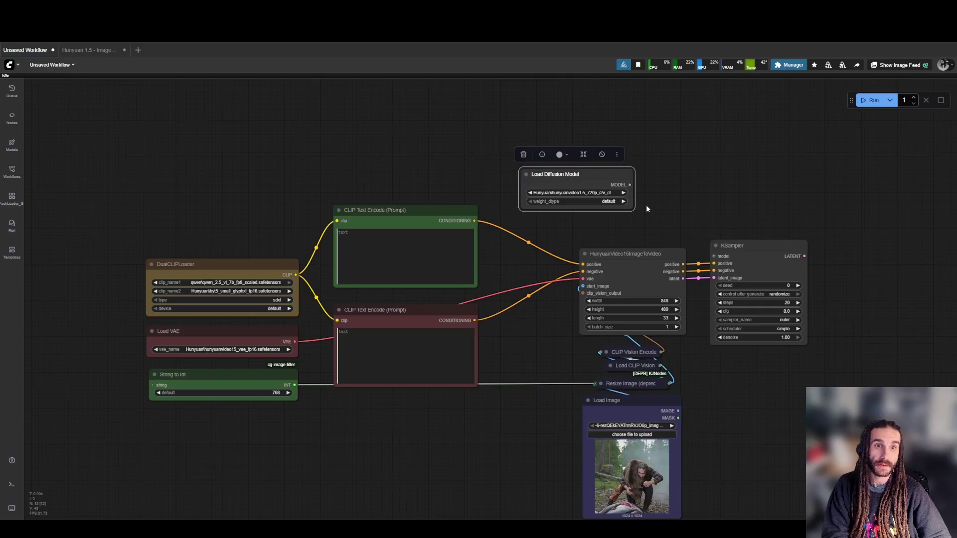
left_click_drag(631, 182, 259, 224)
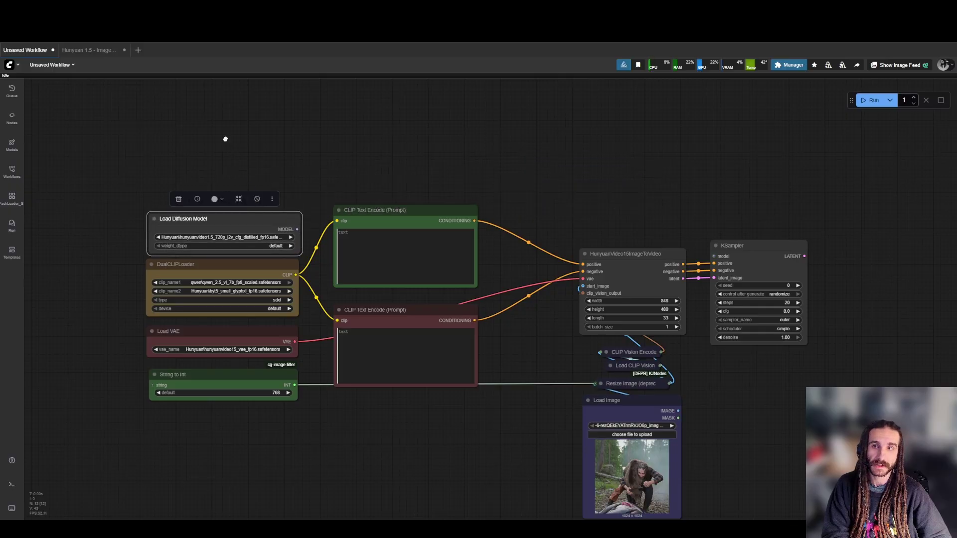
- Color the Load Diffusion Model node purple and connect its MODEL output to the KSampler's model input
left_click_drag(226, 139, 340, 127)
scroll(344, 227, "up", 4)
left_click(356, 221)
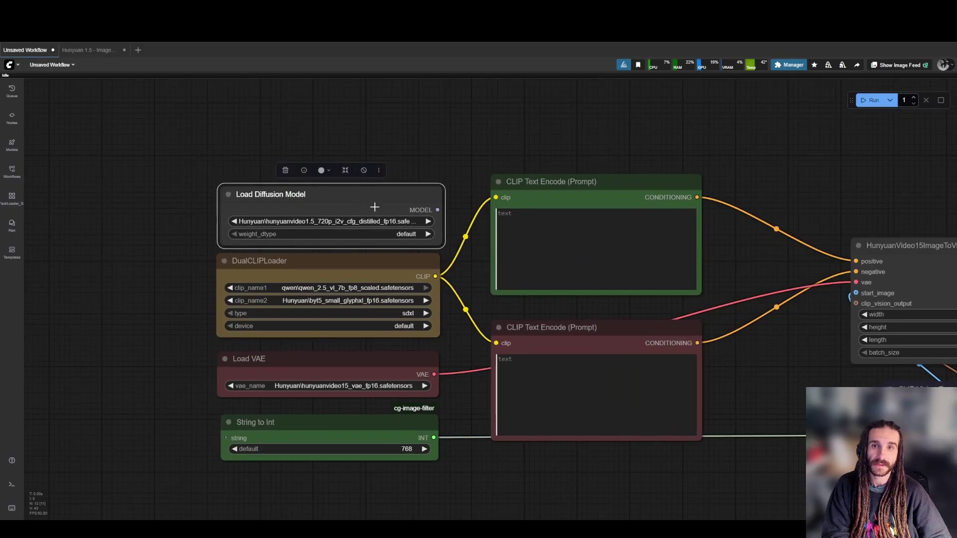
left_click(328, 173)
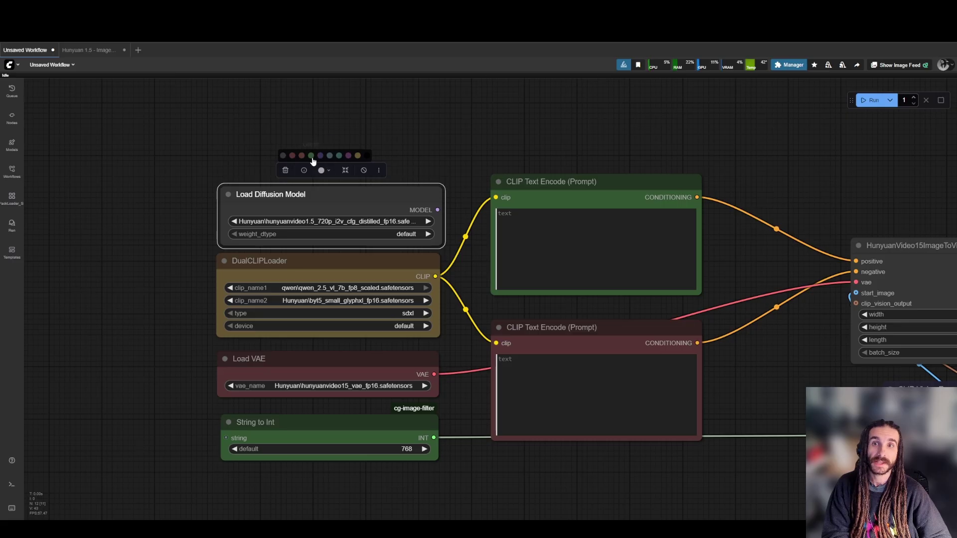
left_click(348, 156)
left_click_drag(437, 210, 680, 251)
- Set the KSampler's control after generate to fixed and its seed to 42
key("space")
scroll(595, 270, "up", 6)
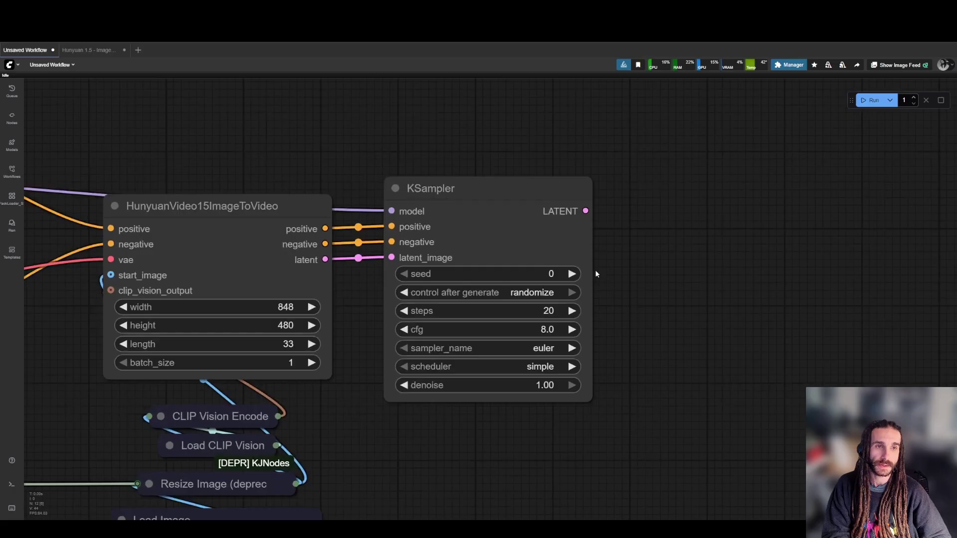
left_click(521, 295)
left_click(526, 299)
left_click(550, 270)
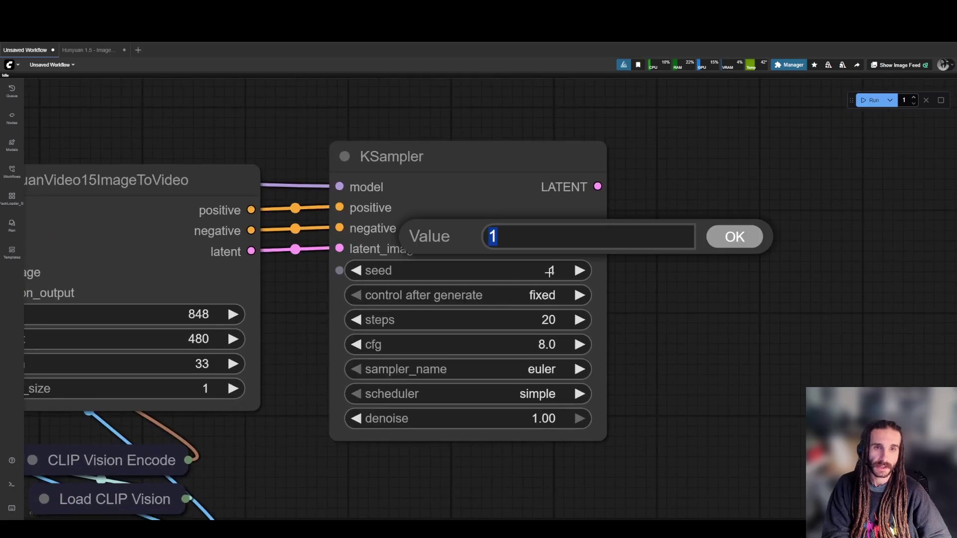
type("42")
key("Return")
- Set the KSampler's steps to 4 and cfg to 1.0
left_click(530, 331)
left_click(535, 320)
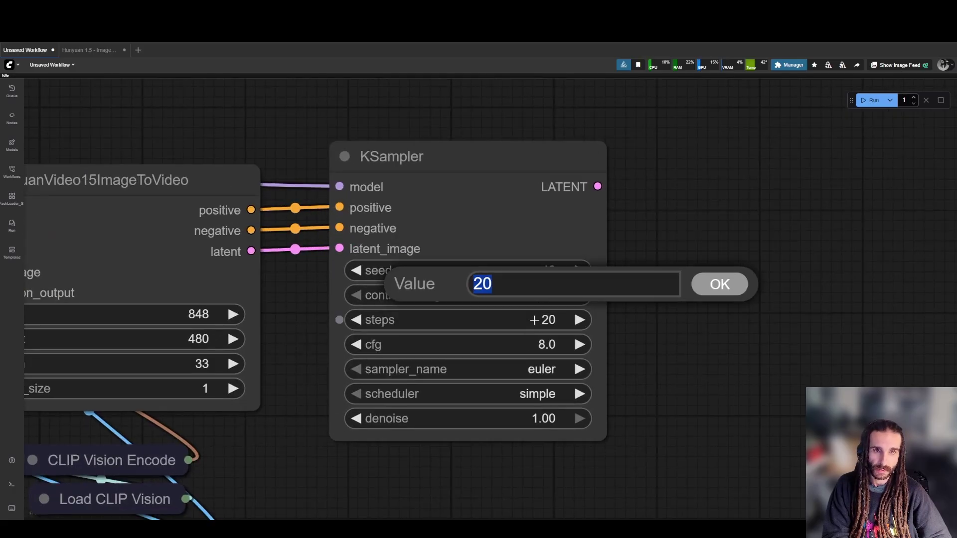
type("4")
key("Return")
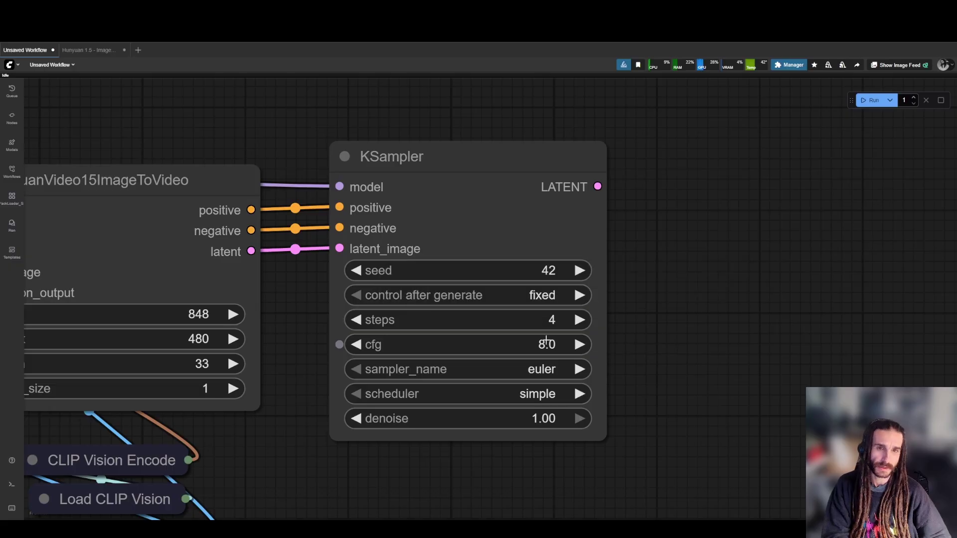
left_click(549, 344)
type("1")
key("Return")
- Try res_2s and euler as the KSampler's sampler
left_click(545, 369)
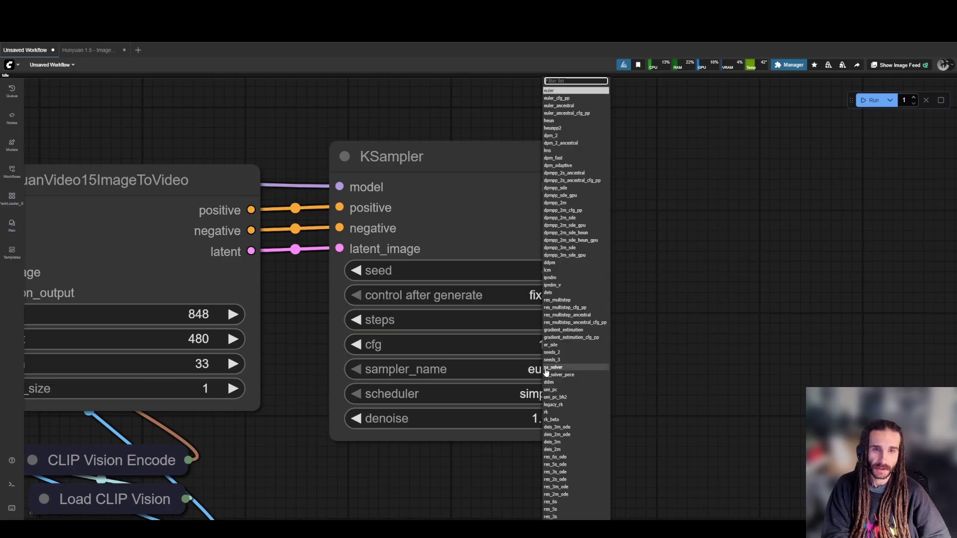
type("res")
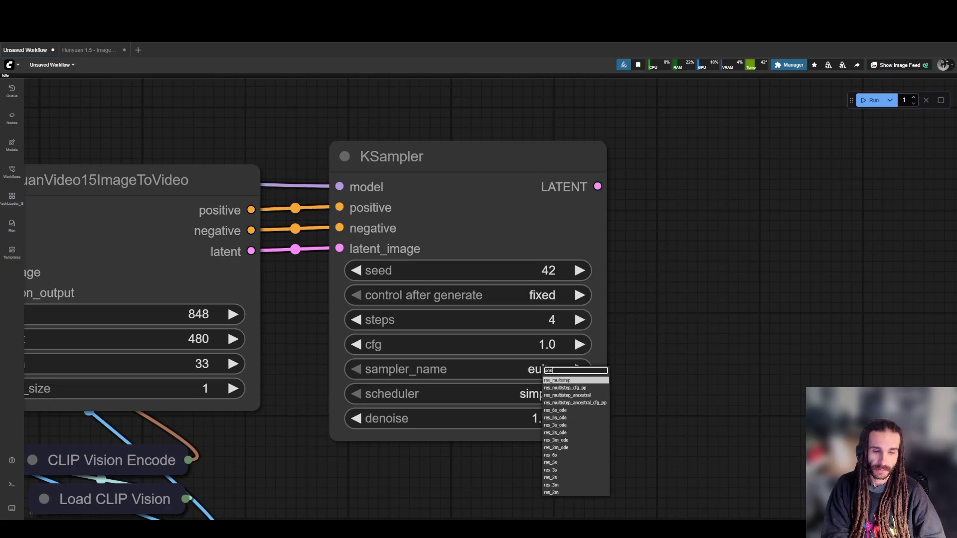
left_click(567, 478)
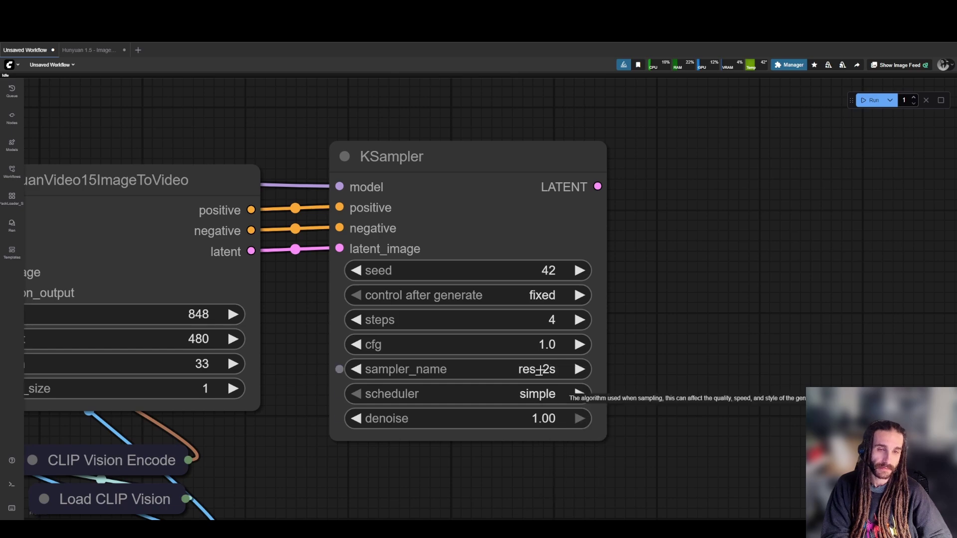
left_click(539, 370)
left_click(541, 366)
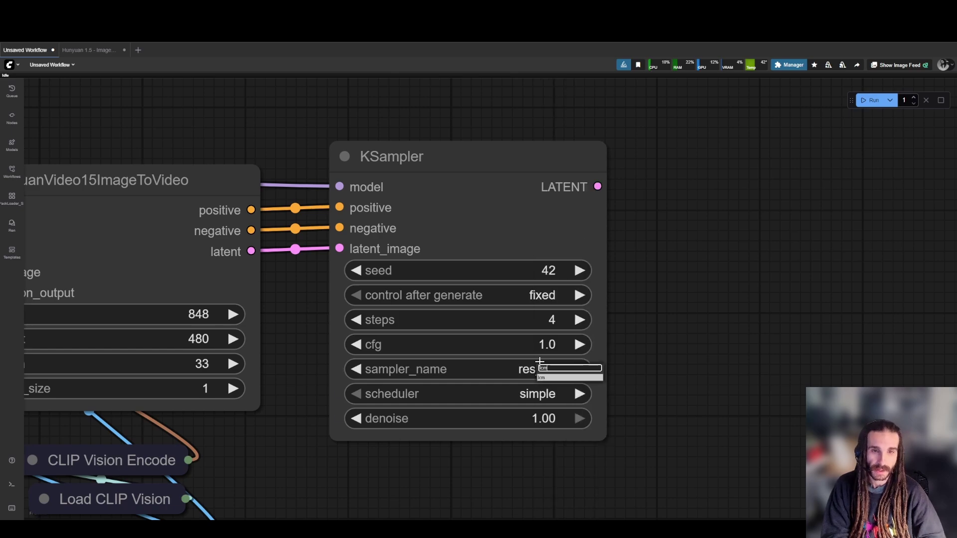
left_click(523, 370)
type("eu")
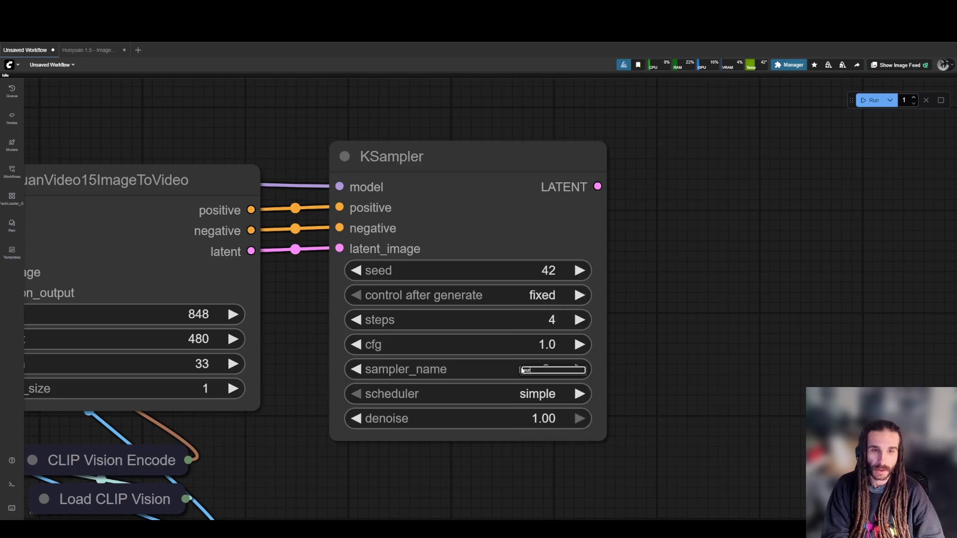
left_click(525, 381)
left_click(530, 375)
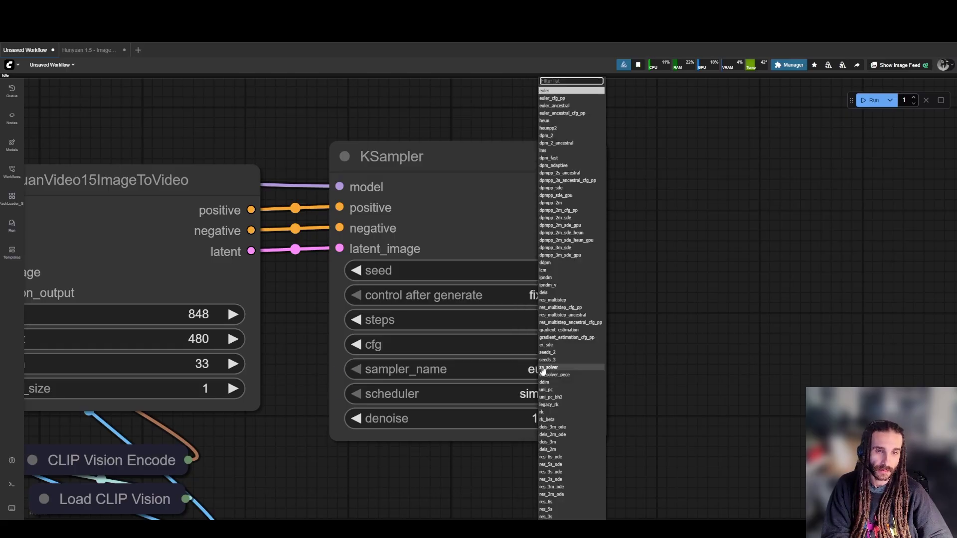
type("res")
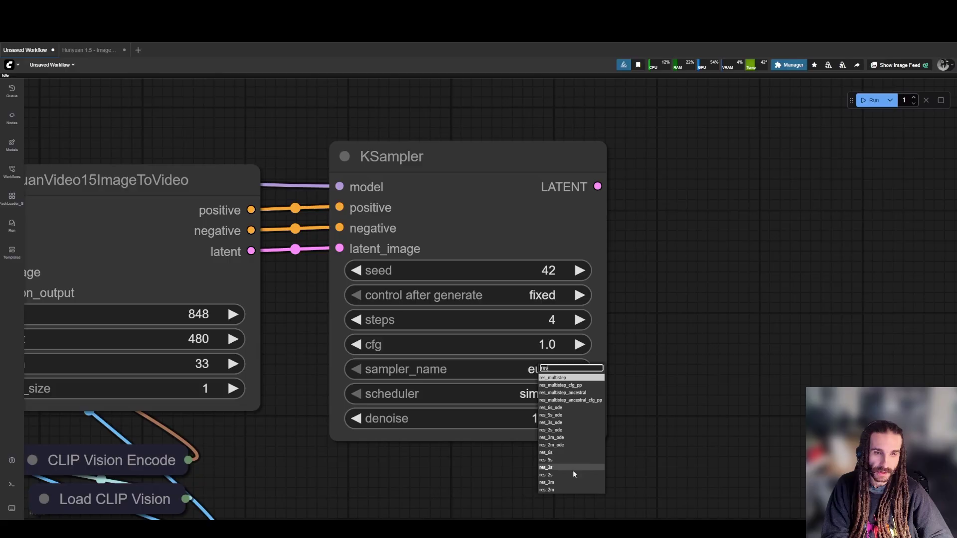
left_click(574, 476)
scroll(498, 329, "up", 5)
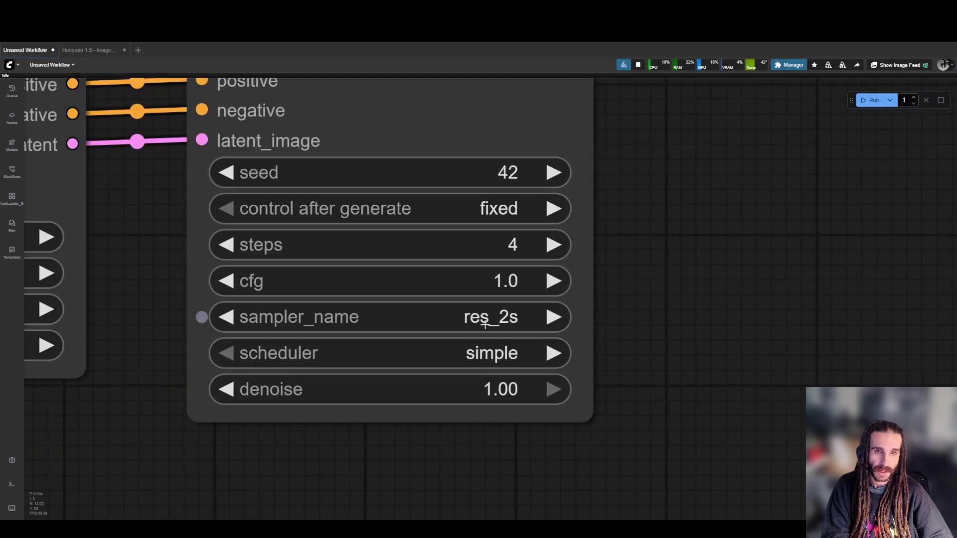
- Set the KSampler's sampler_name to res_multistep
left_click(489, 320)
type("res")
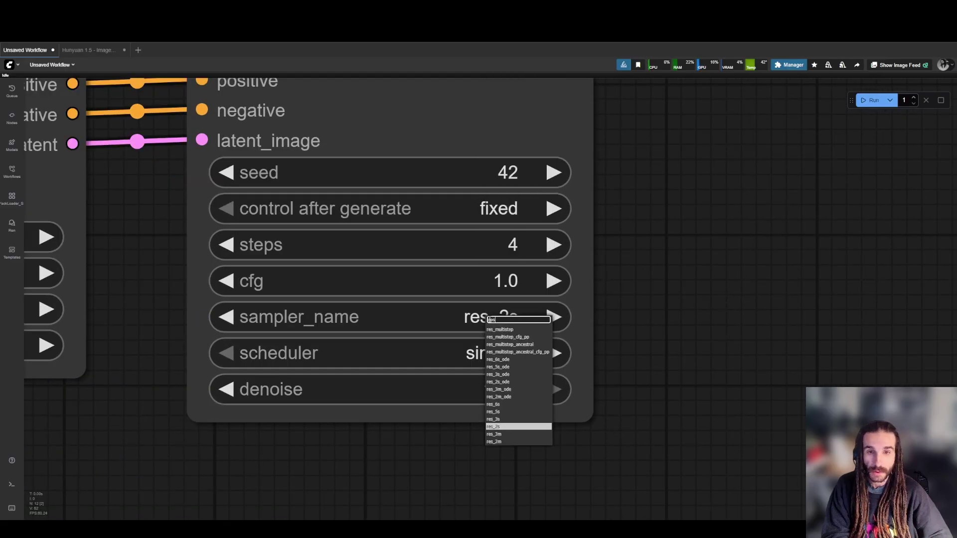
left_click(511, 329)
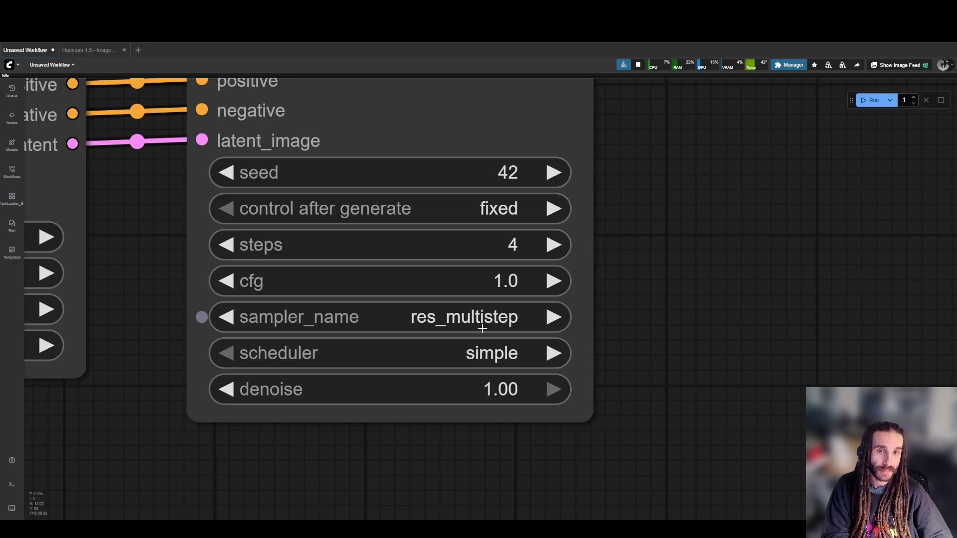
scroll(495, 321, "down", 3)
left_click(502, 358)
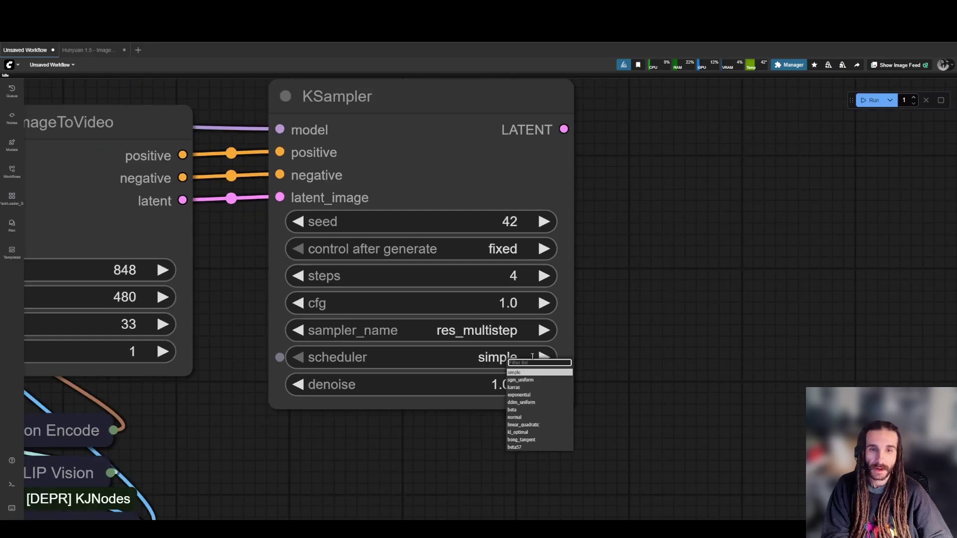
left_click_drag(610, 264, 551, 345)
- Add a VAE Decode node from the KSampler's LATENT output and connect its vae input to Load VAE
scroll(549, 345, "down", 1)
left_click_drag(549, 385, 532, 353)
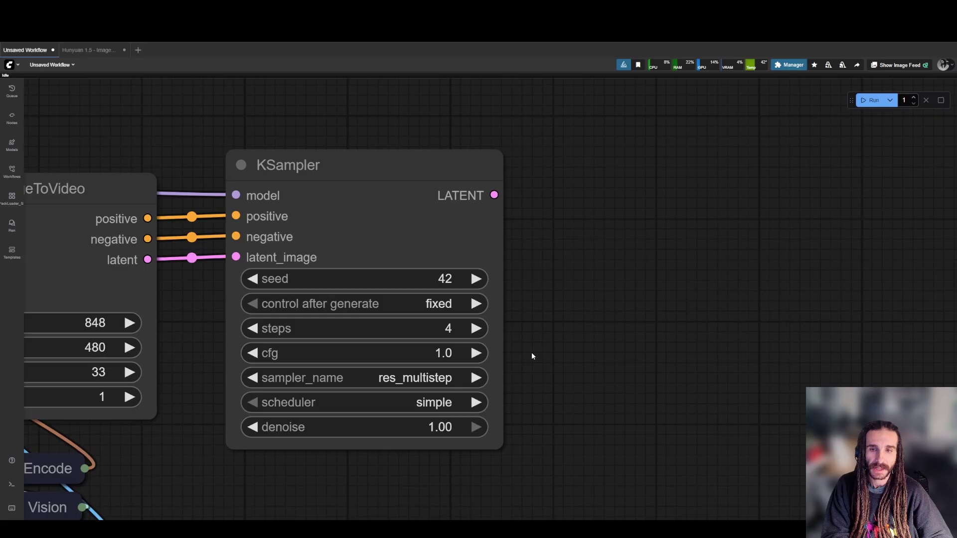
left_click_drag(527, 294, 459, 186)
left_click(586, 149)
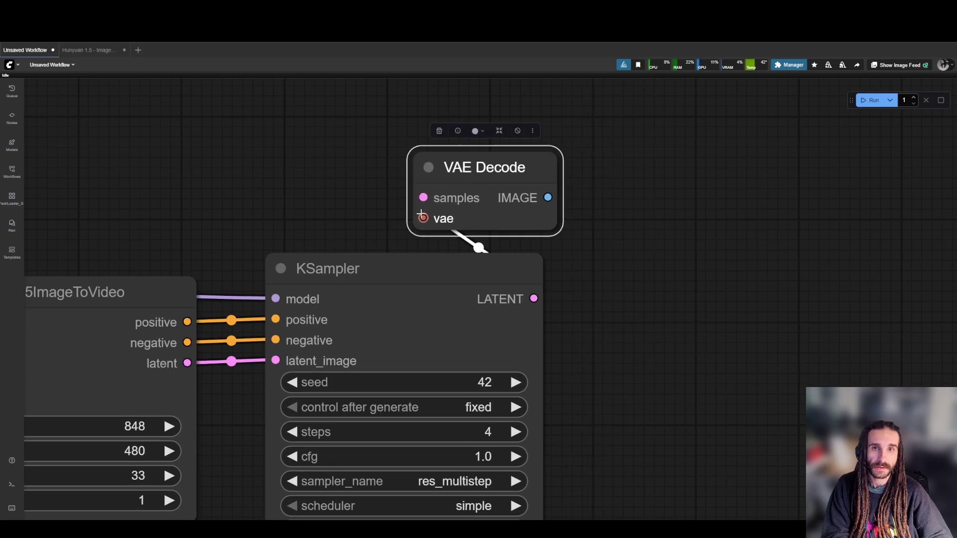
scroll(245, 210, "down", 6)
left_click_drag(425, 218, 198, 339)
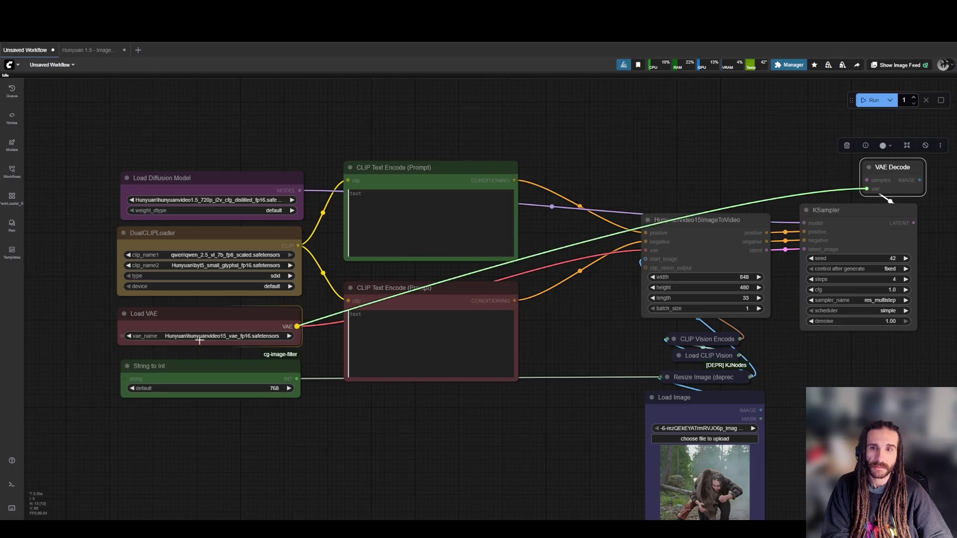
- Add a Video Combine node fed by VAE Decode's IMAGE output and set its frame rate to 24
left_click_drag(933, 190, 596, 268)
double_click(636, 274)
type("vhs")
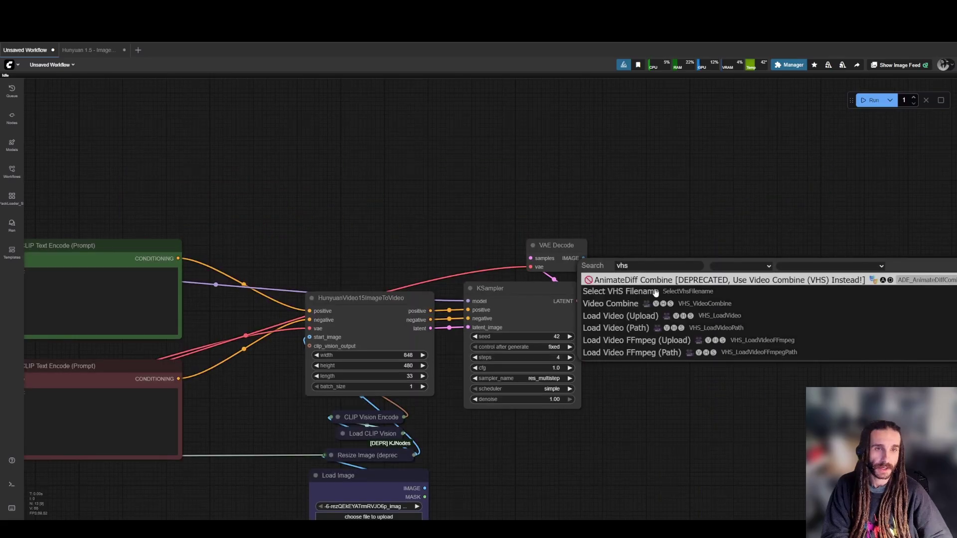
left_click(611, 304)
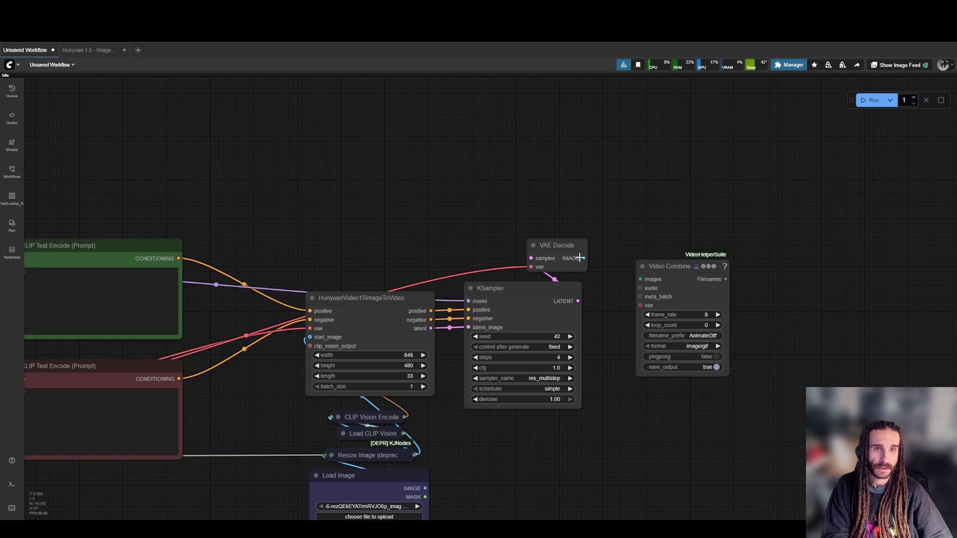
left_click_drag(580, 257, 705, 316)
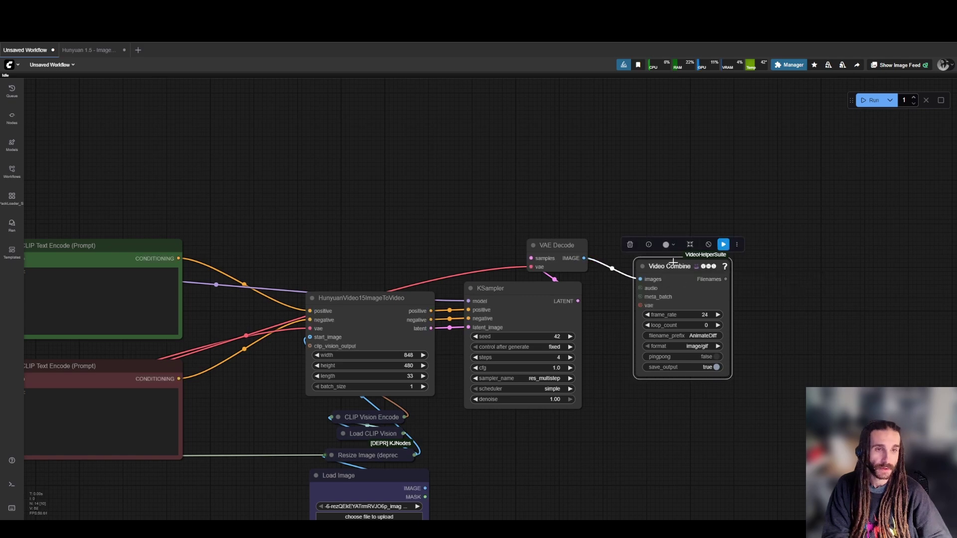
- Line up Video Combine beside VAE Decode, then set its format to video/h264-mp4 and enlarge the node
left_click_drag(673, 262, 656, 242)
left_click(686, 327)
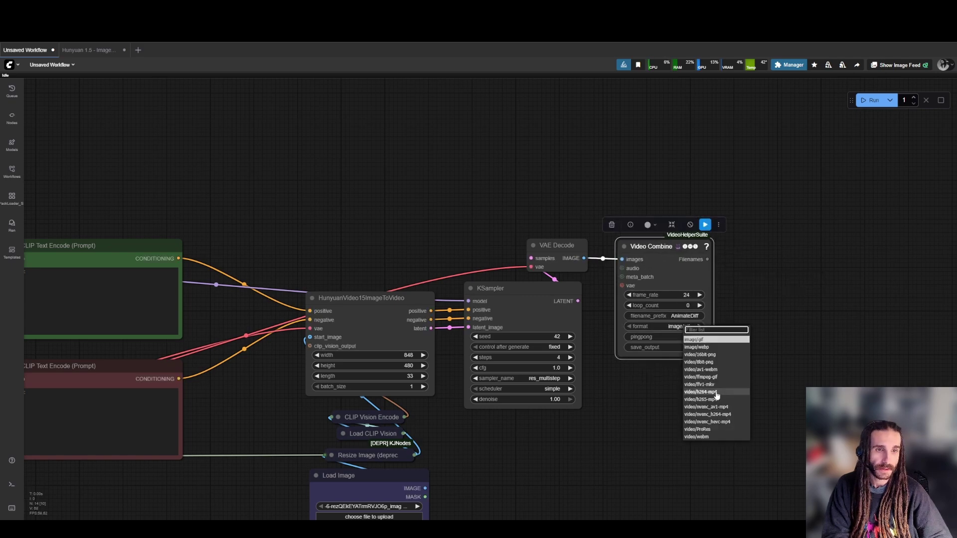
left_click(701, 392)
left_click_drag(713, 397, 764, 519)
left_click_drag(810, 336, 780, 268)
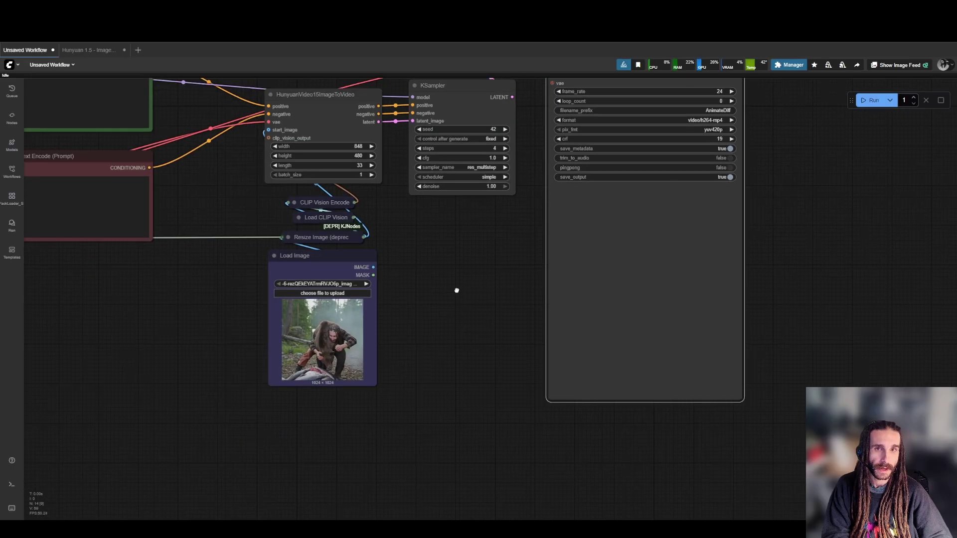
- Color the HunyuanVideo15ImageToVideo, KSampler and VAE Decode nodes cyan
left_click_drag(455, 289, 596, 396)
scroll(594, 393, "down", 1)
scroll(475, 356, "down", 2)
left_click_drag(455, 220, 606, 298)
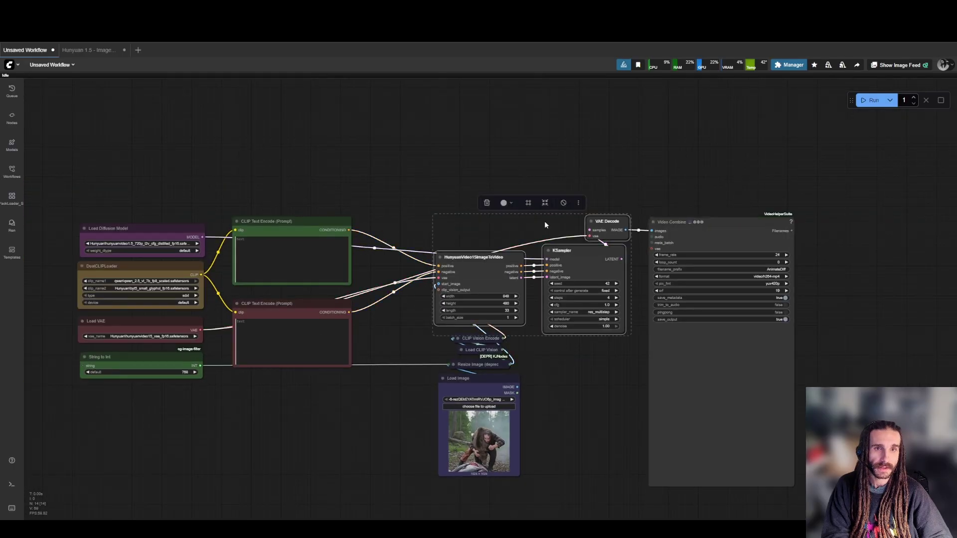
left_click(505, 203)
left_click(494, 190)
left_click(466, 136)
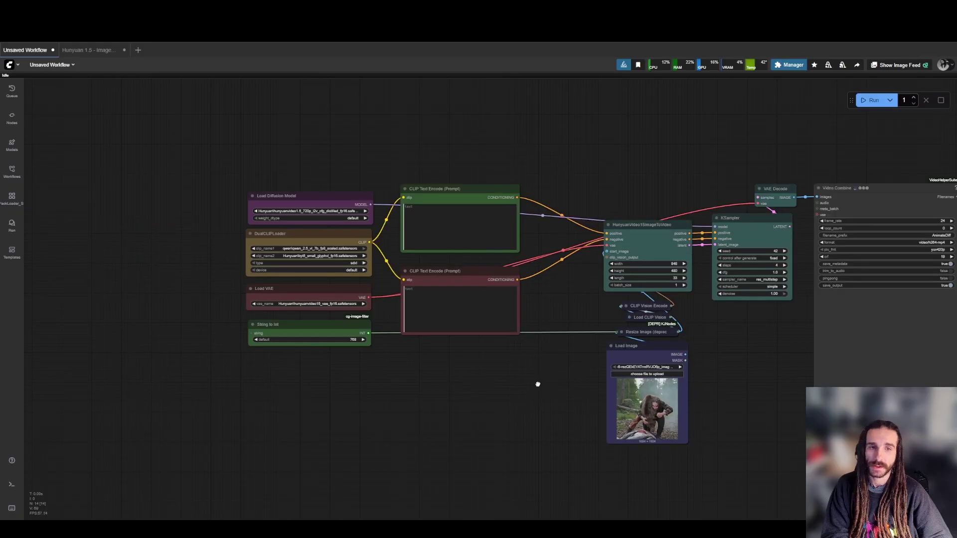
- Load the image 00007-1775101377.png into the Load Image node
scroll(538, 384, "up", 3)
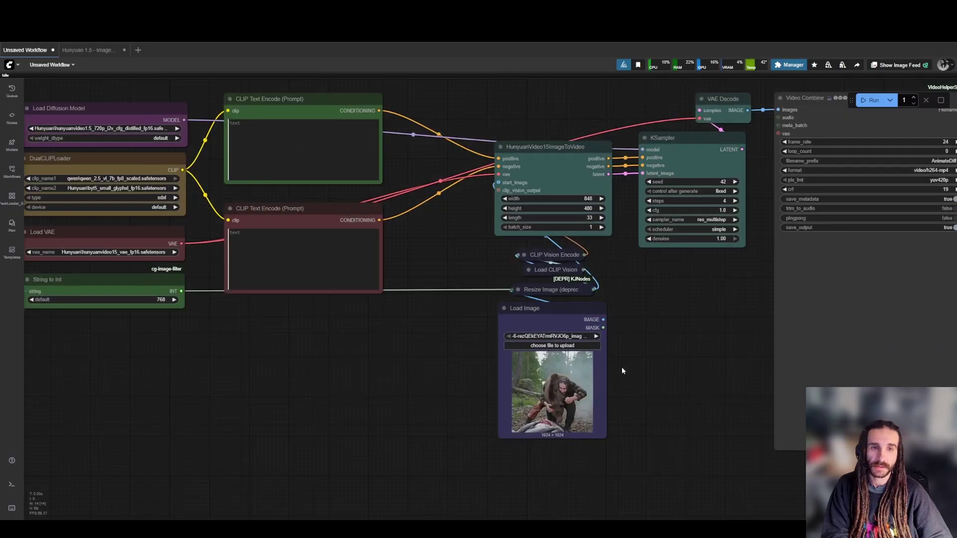
left_click(580, 346)
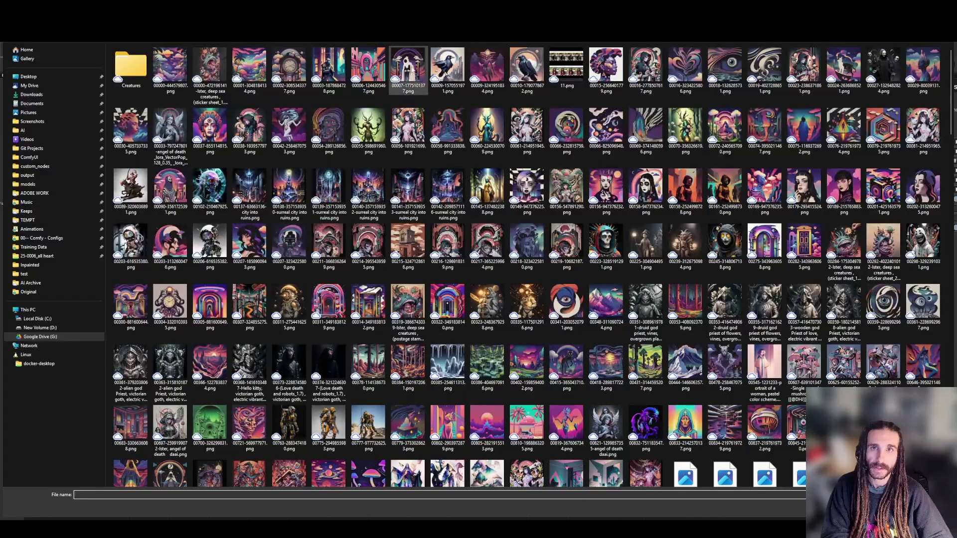
left_click(408, 67)
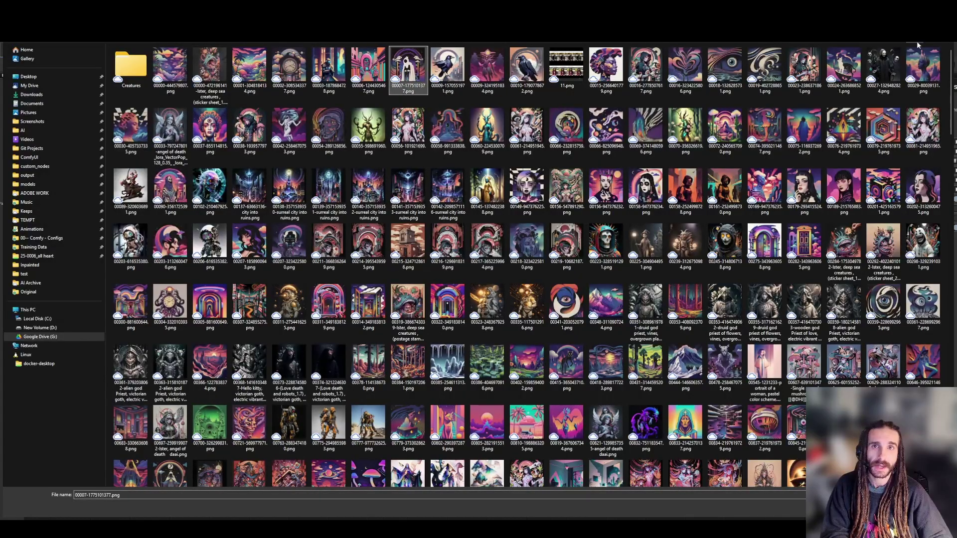
left_click(880, 509)
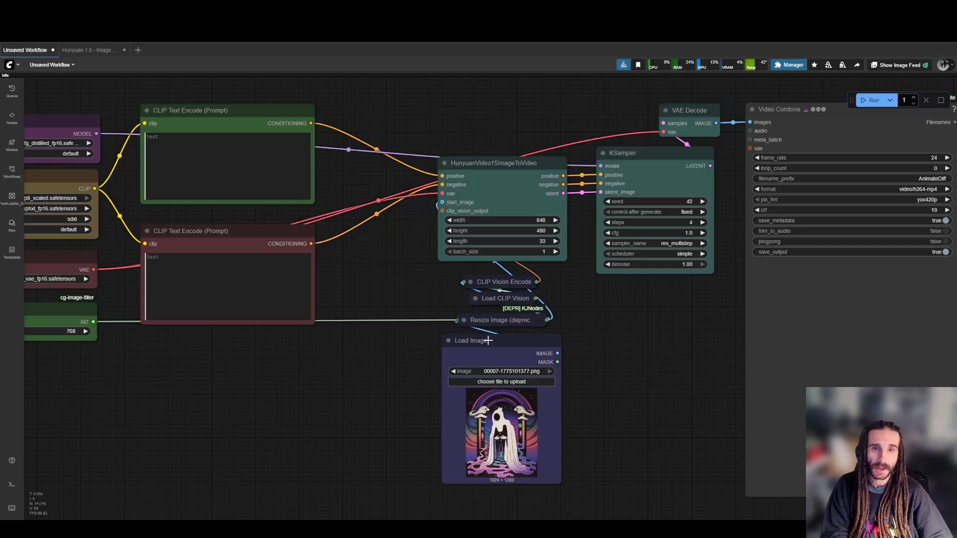
- Expand the collapsed Resize Image node and move Load Image down below it
left_click(464, 321)
left_click_drag(453, 342, 467, 443)
left_click_drag(285, 398, 371, 395)
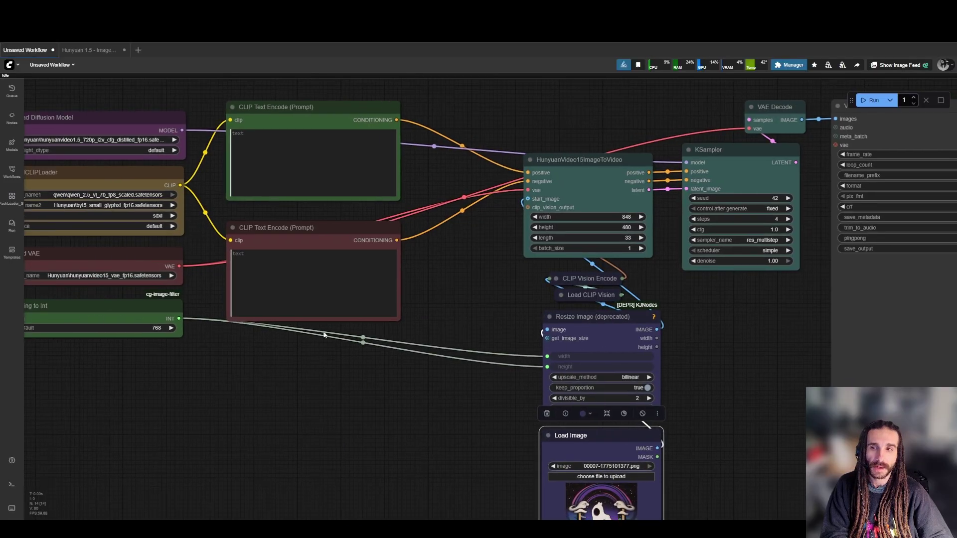
- Feed Resize Image's width and height outputs into HunyuanVideo15ImageToVideo, then collapse Resize Image and move Load Image up beneath it
left_click_drag(657, 338, 543, 217)
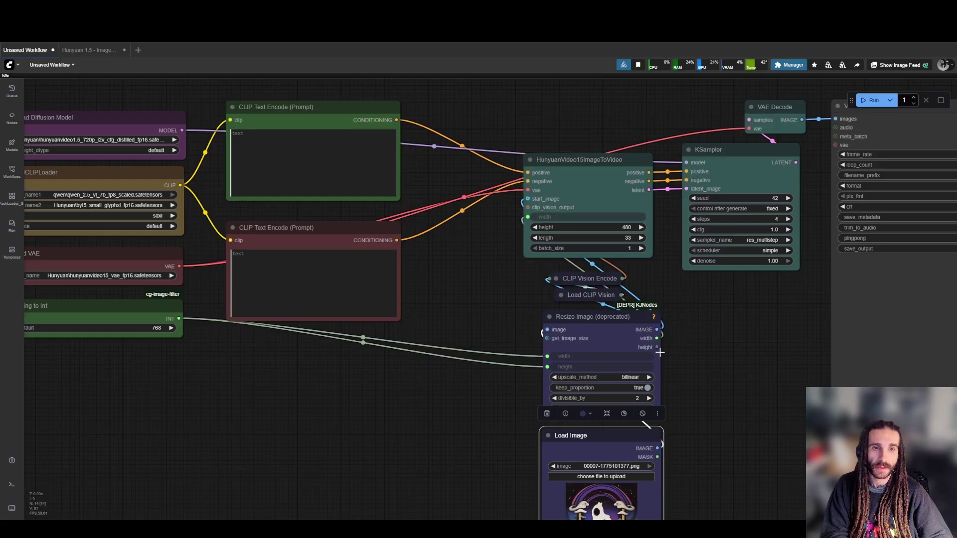
left_click_drag(658, 348, 536, 225)
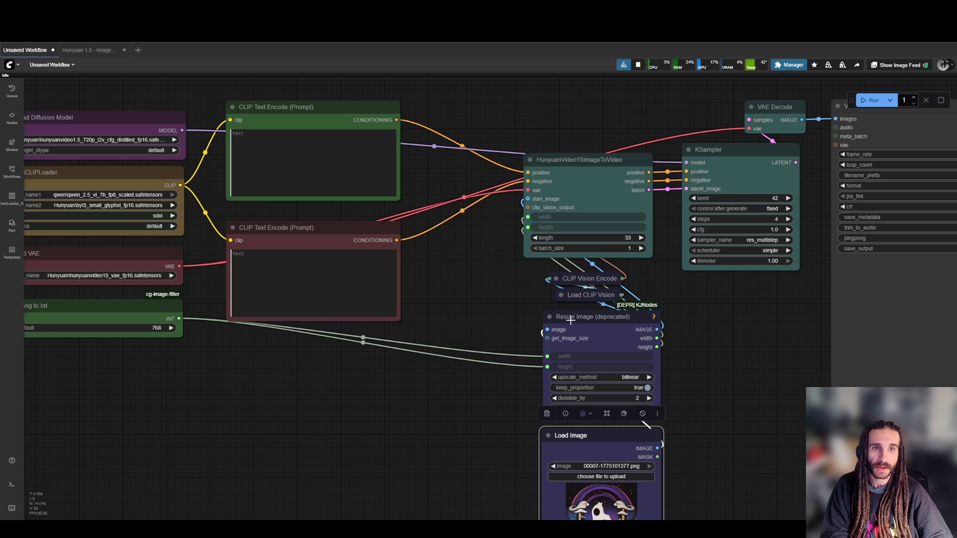
left_click(550, 317)
left_click_drag(579, 437, 569, 339)
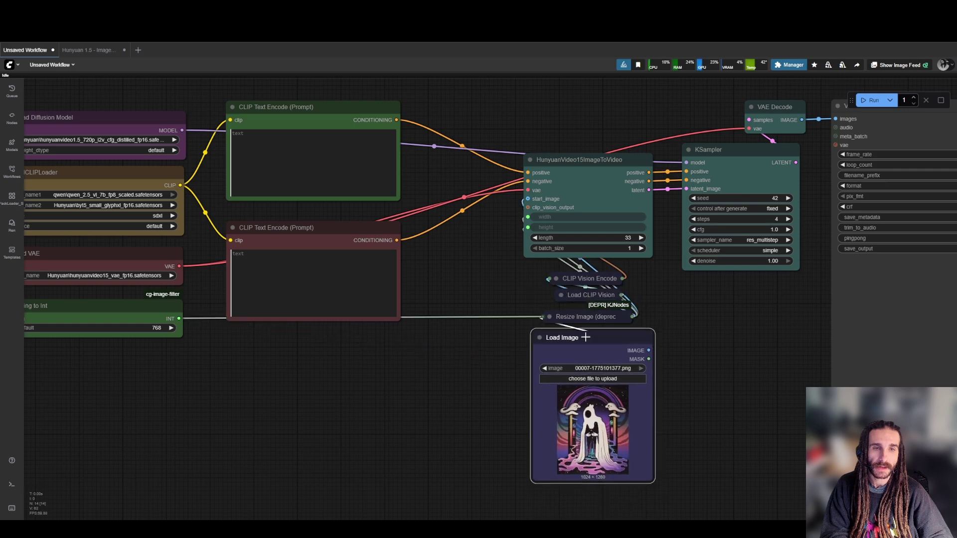
left_click(701, 346)
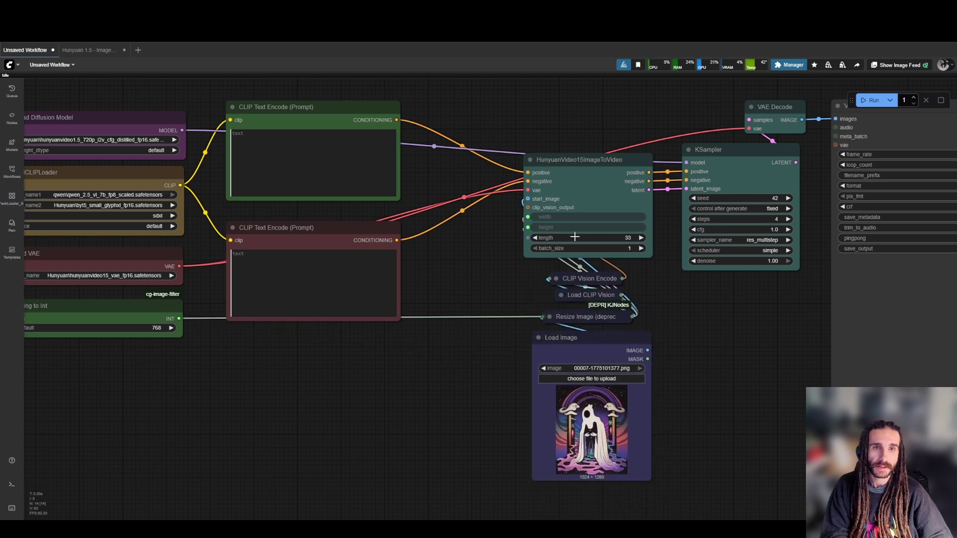
- Add a second String to Int node below the first, connected to HunyuanVideo15ImageToVideo's length, with its default set to 49
left_click_drag(528, 238, 357, 371)
left_click(257, 410)
left_click_drag(167, 307, 529, 238)
left_click(432, 362)
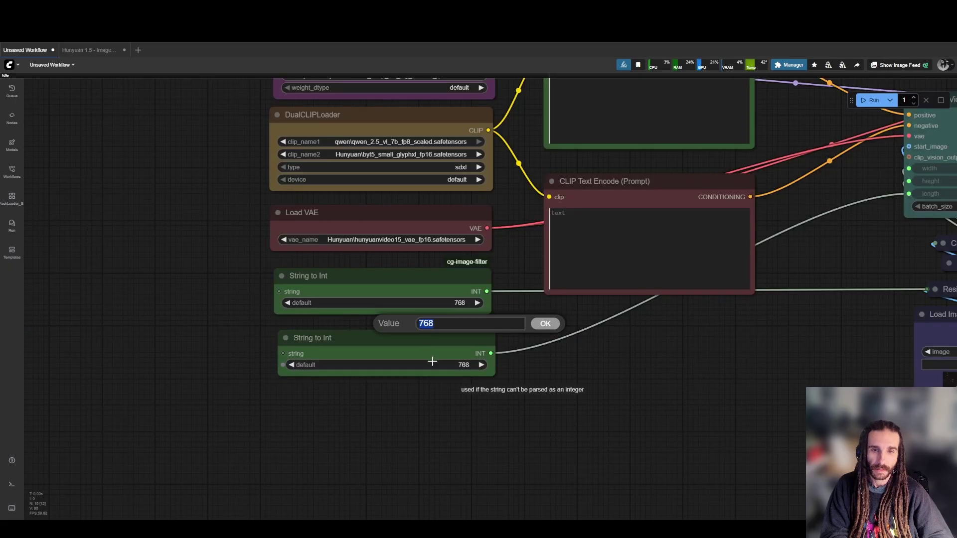
type("49")
key("Return")
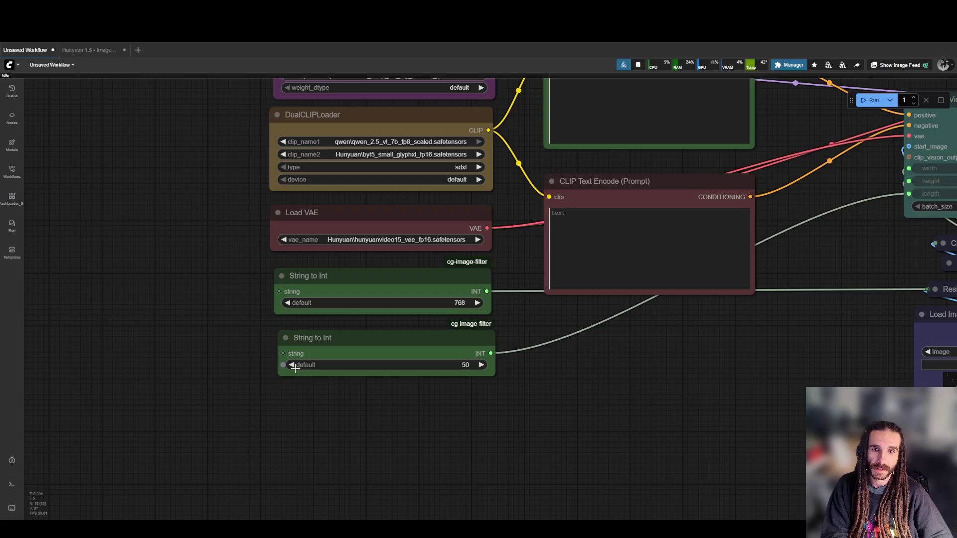
left_click(292, 365)
- Rename the String to Int node feeding length "frame length" and the 768 one "resolution bucket - long side"
double_click(319, 338)
type("frame length")
key("Return")
scroll(309, 281, "up", 1)
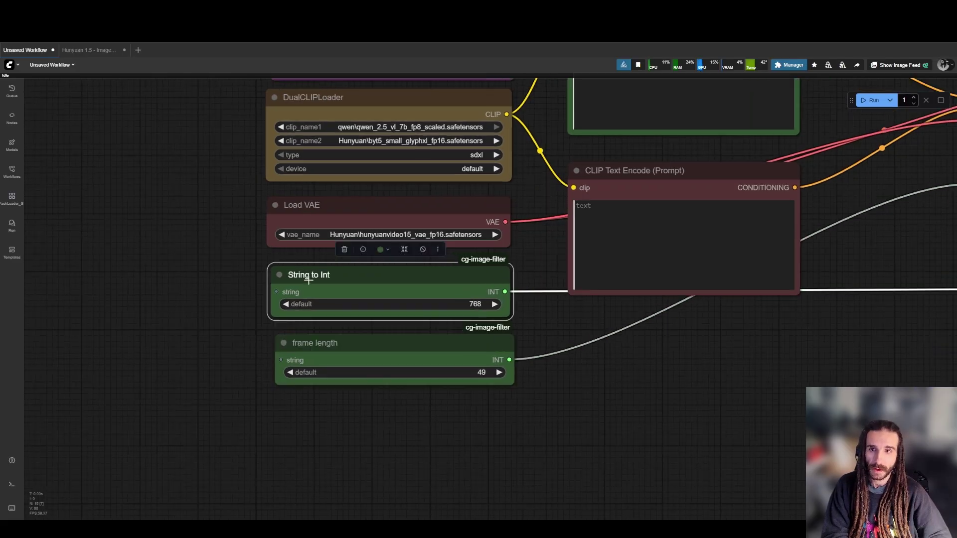
double_click(307, 277)
type("resolution bucket - long side")
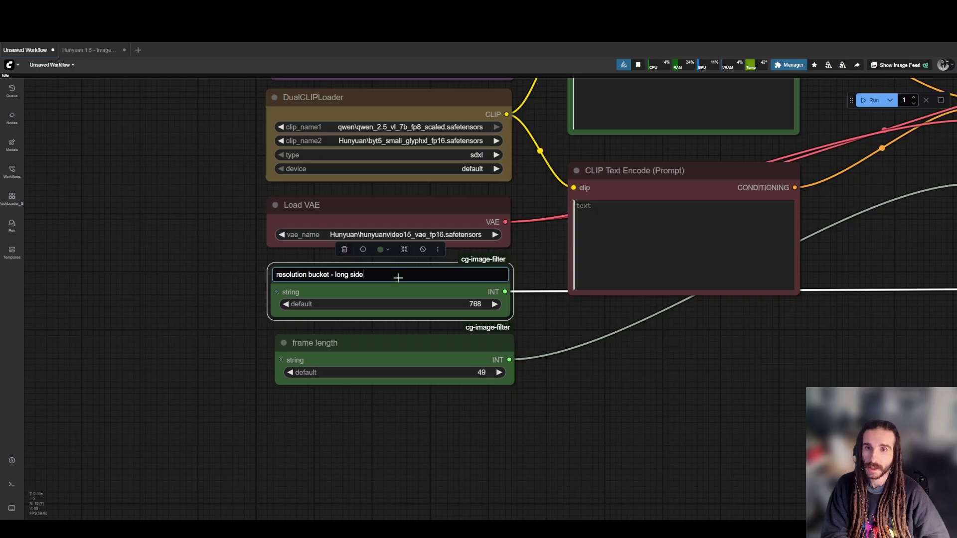
key("Return")
- Shift Load Image slightly down, then enclose all the workflow's nodes in one group
scroll(398, 278, "down", 6)
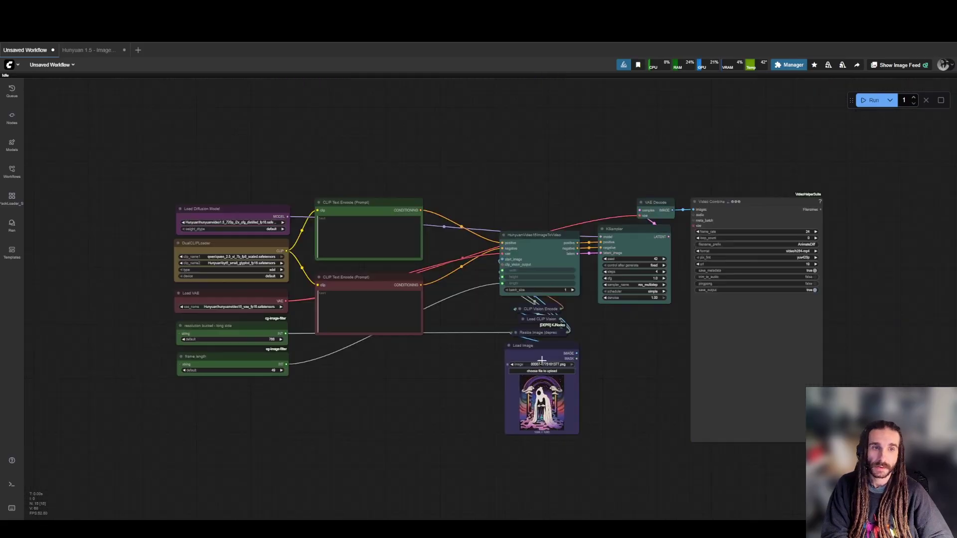
left_click_drag(549, 346, 567, 357)
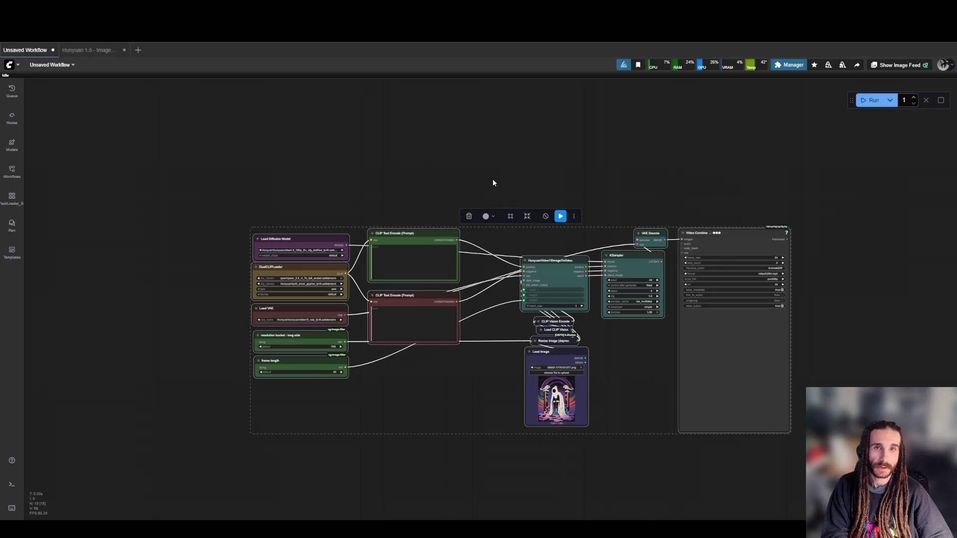
left_click(515, 219)
left_click_drag(550, 231, 463, 208)
scroll(648, 231, "up", 4)
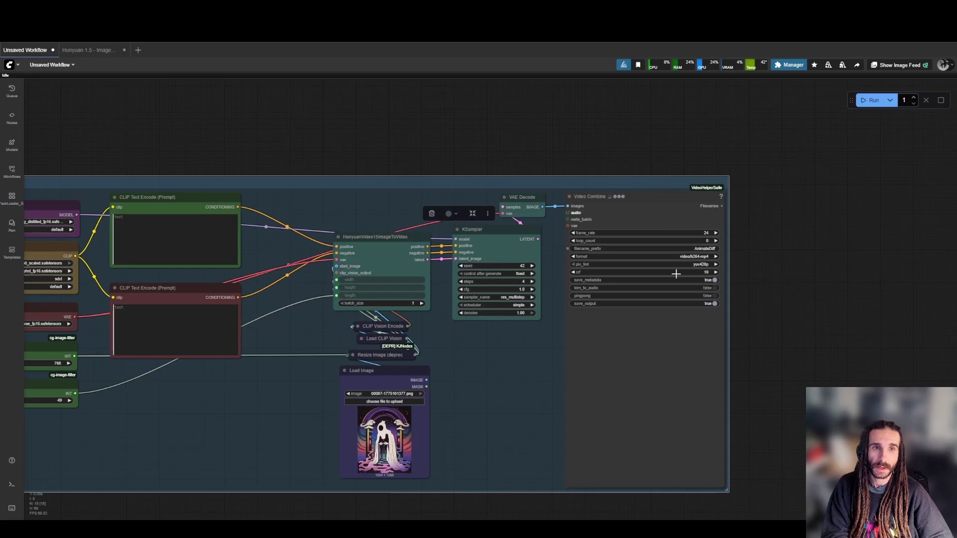
left_click(495, 377)
left_click_drag(495, 377, 624, 357)
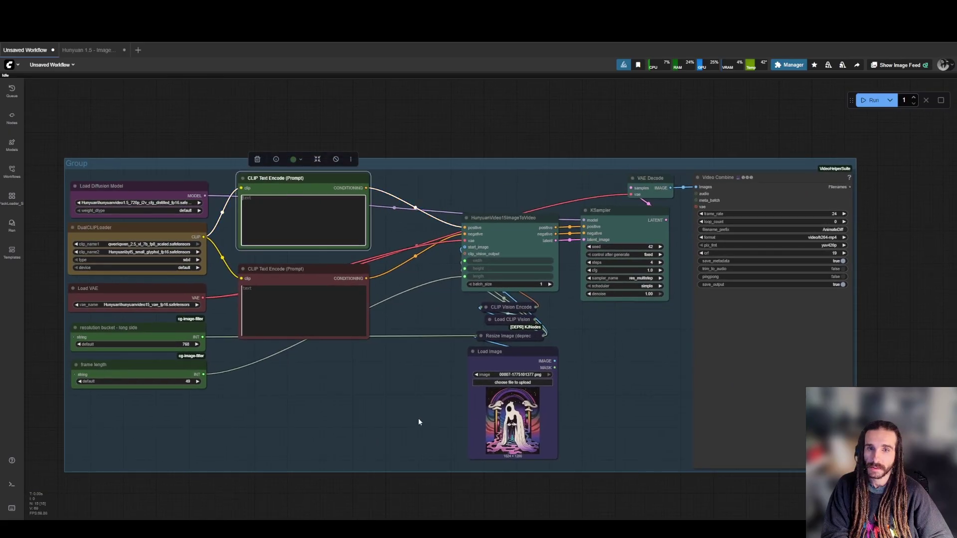
- Enter "blurry" as the negative prompt and "ghost character bursts into flames" as the positive prompt
scroll(518, 412, "up", 10)
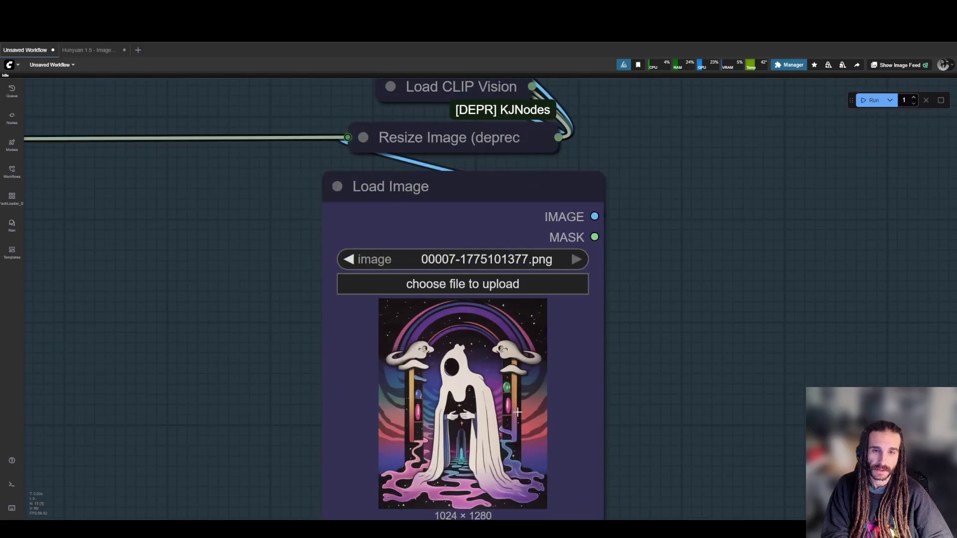
type("blurry")
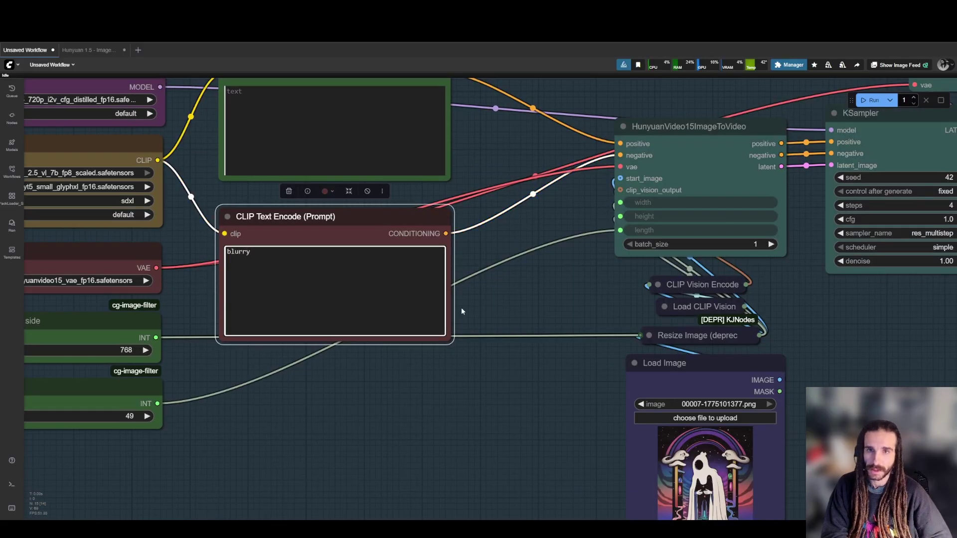
left_click_drag(462, 311, 559, 478)
left_click(393, 273)
type("ghost character bursts into flames")
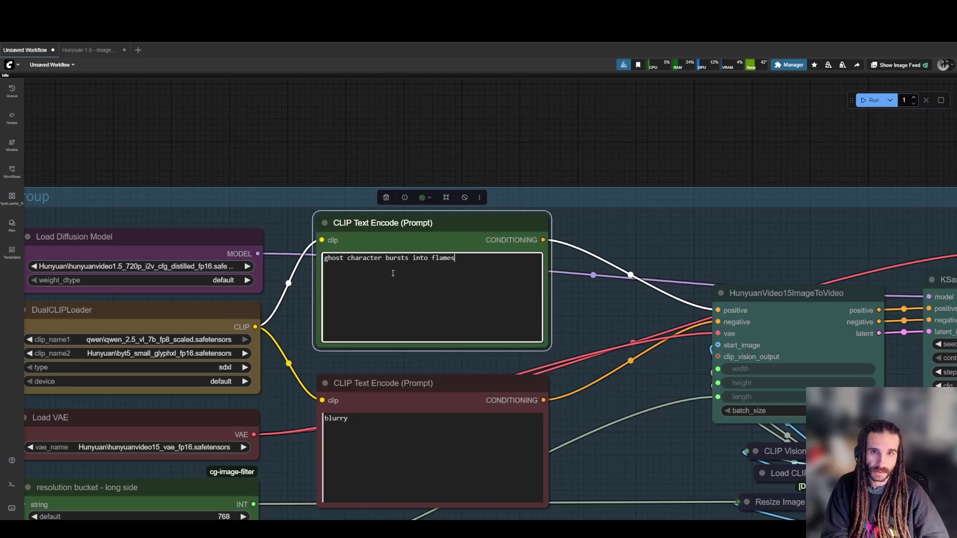
- Run the workflow, close the error dialog and inspect the resolution bucket and frame length nodes
key("ctrl+Return")
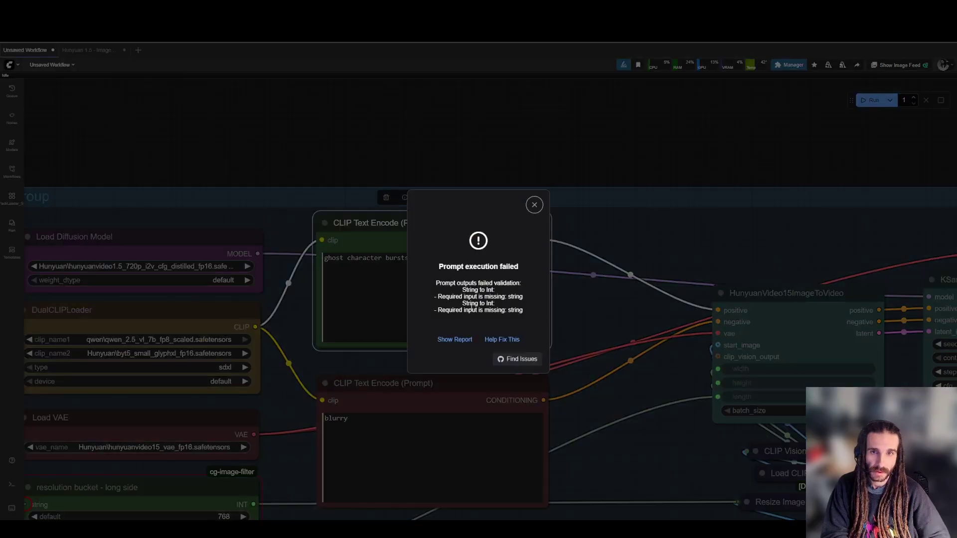
left_click(568, 345)
scroll(569, 345, "down", 1)
left_click_drag(569, 345, 581, 216)
left_click_drag(290, 403, 465, 324)
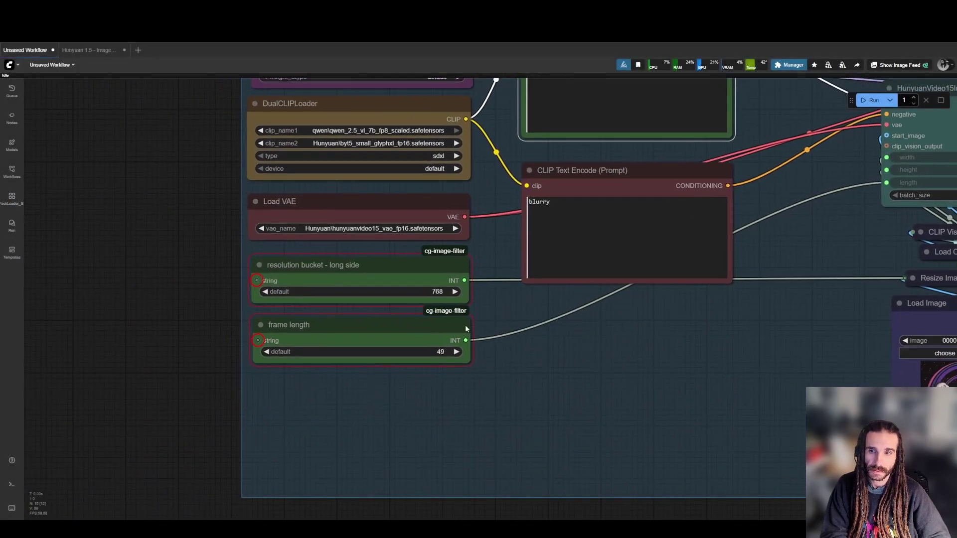
scroll(465, 325, "down", 1)
left_click_drag(536, 337, 409, 333)
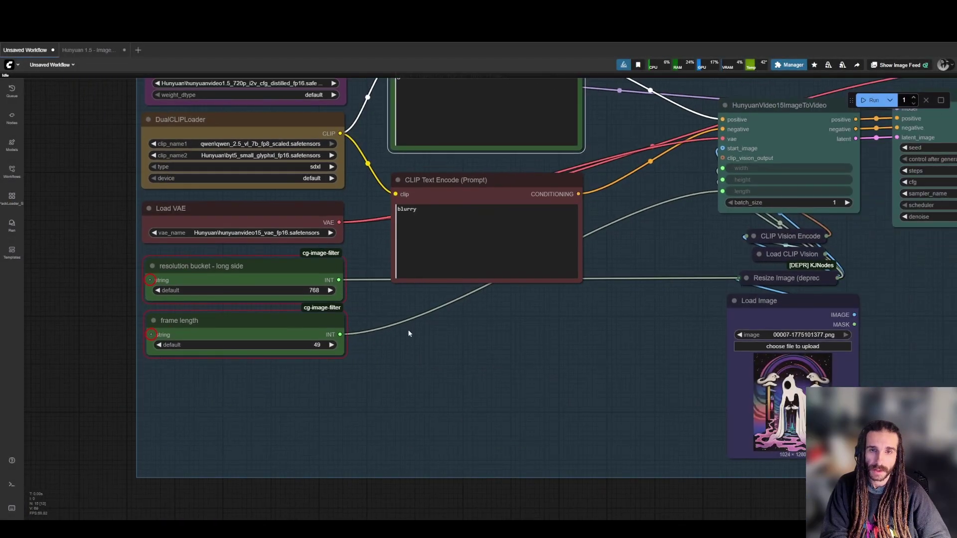
- Search the node library for "int" and add an Int node below the frame length node
double_click(347, 399)
type("int")
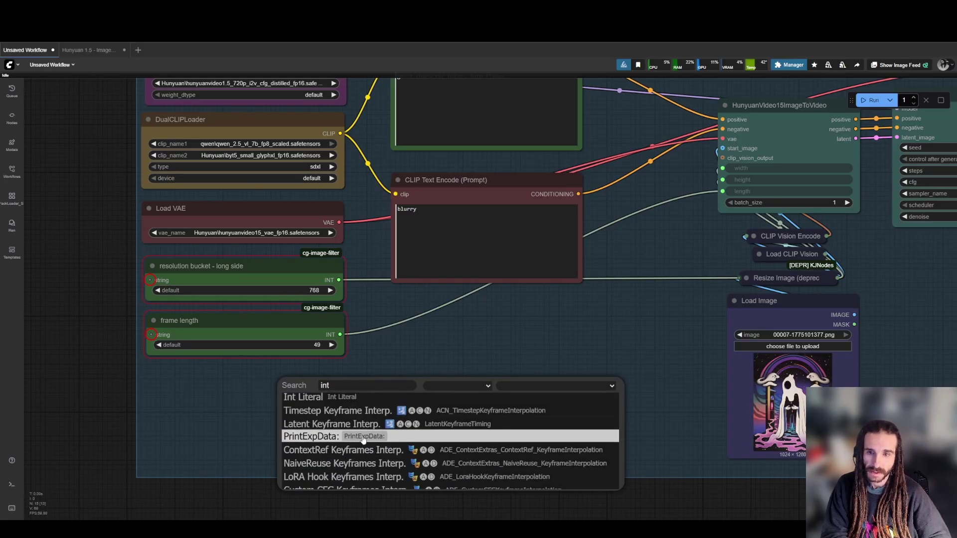
key("BackSpace")
key("BackSpace")
key("BackSpace")
type("fl in")
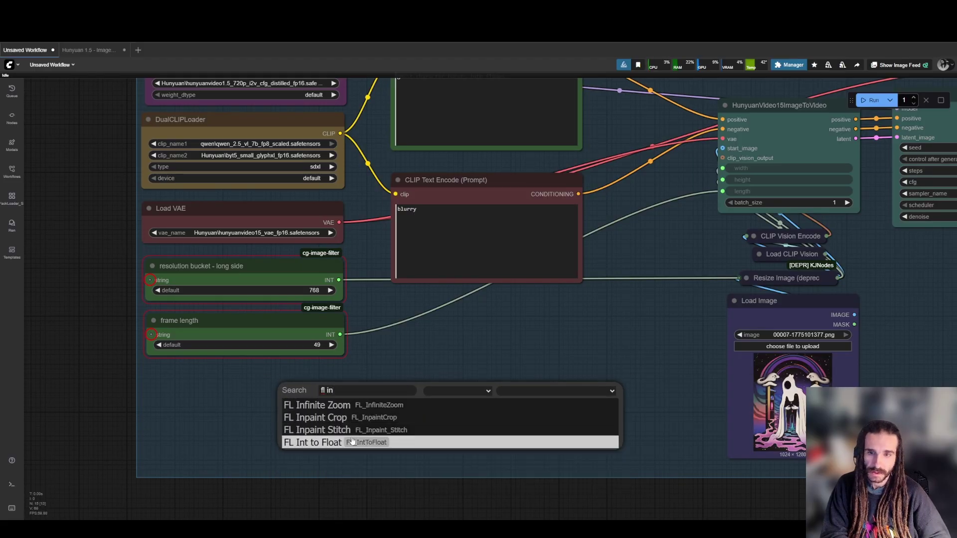
key("BackSpace")
key("BackSpace")
key("BackSpace")
key("BackSpace")
key("BackSpace")
type("int")
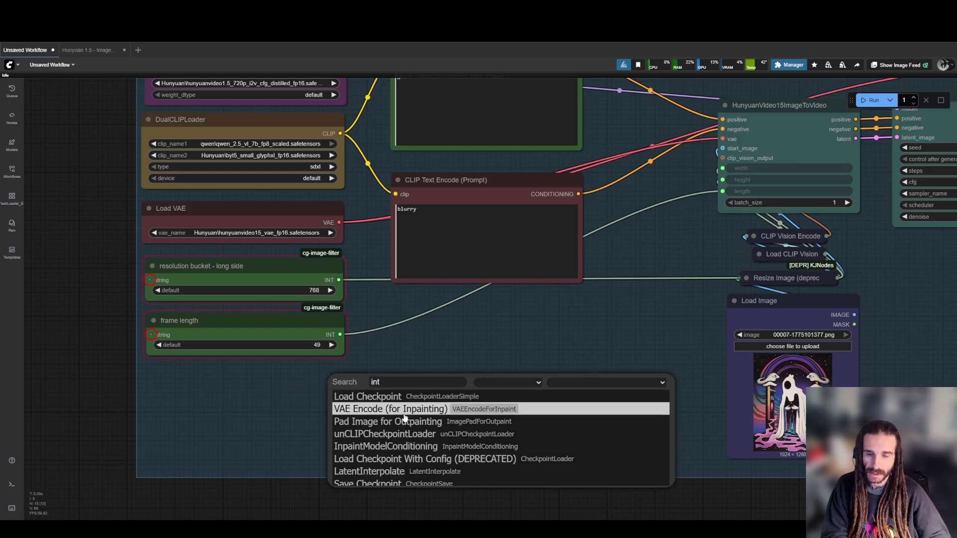
left_click(397, 429)
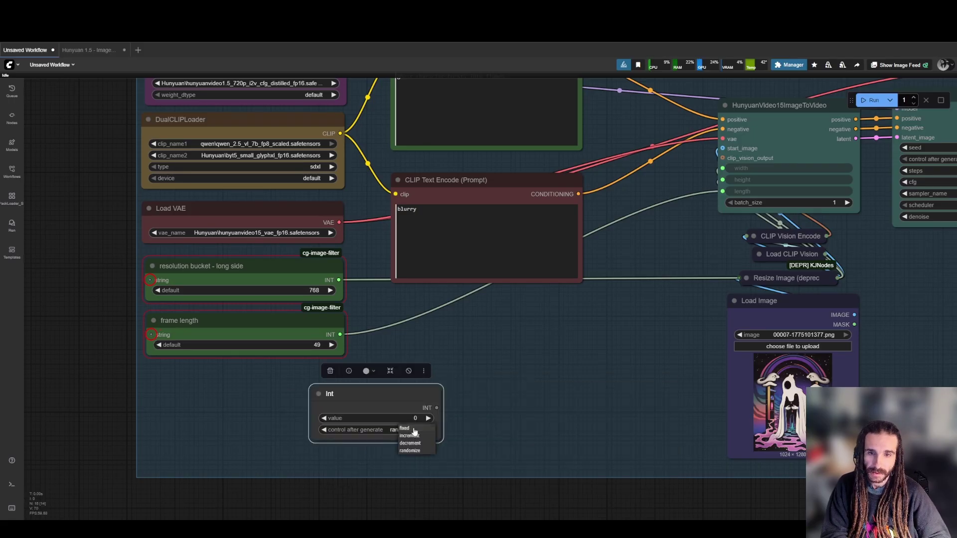
- Set the Int node to 768 with control after generate fixed, and connect it to Resize Image in place of the resolution bucket node
left_click_drag(402, 438, 335, 438)
left_click(329, 414)
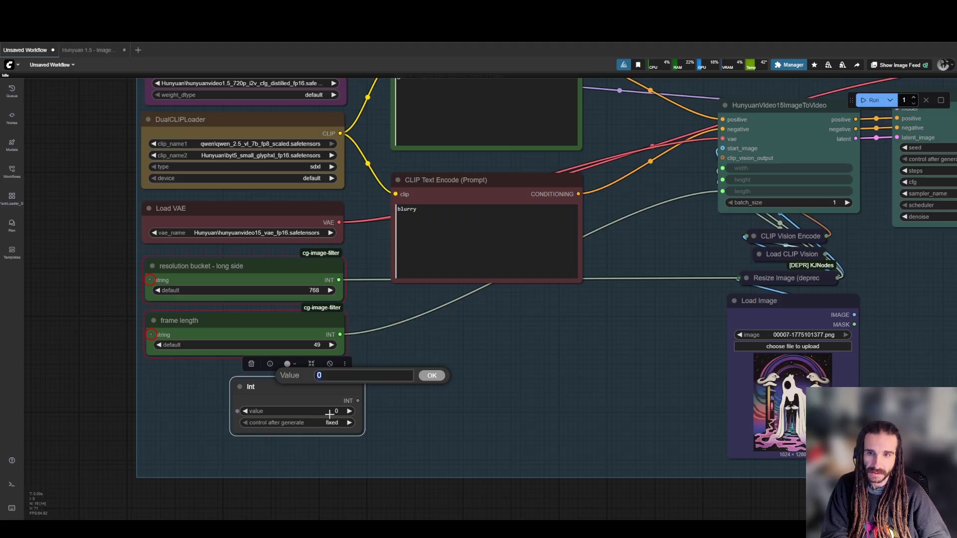
key("Return")
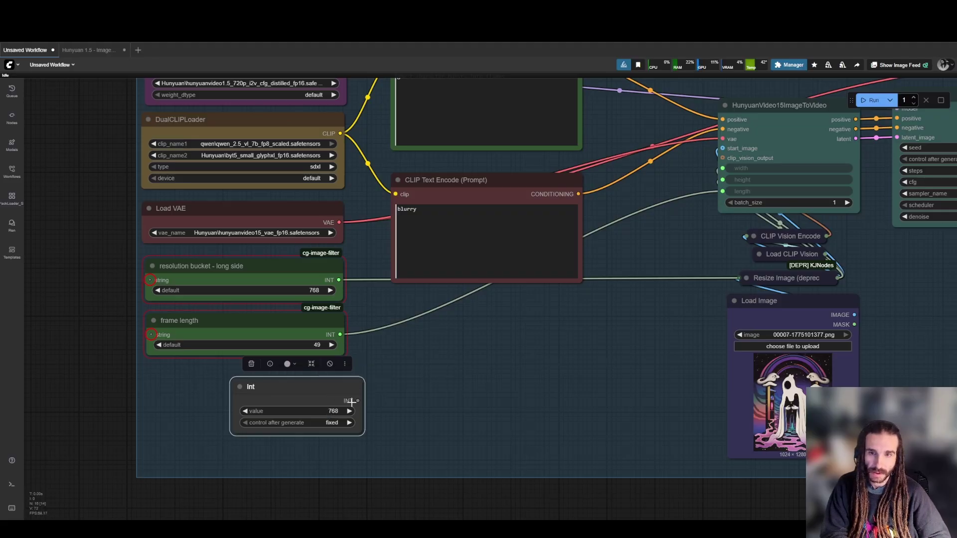
left_click_drag(351, 402, 746, 277)
left_click(429, 358)
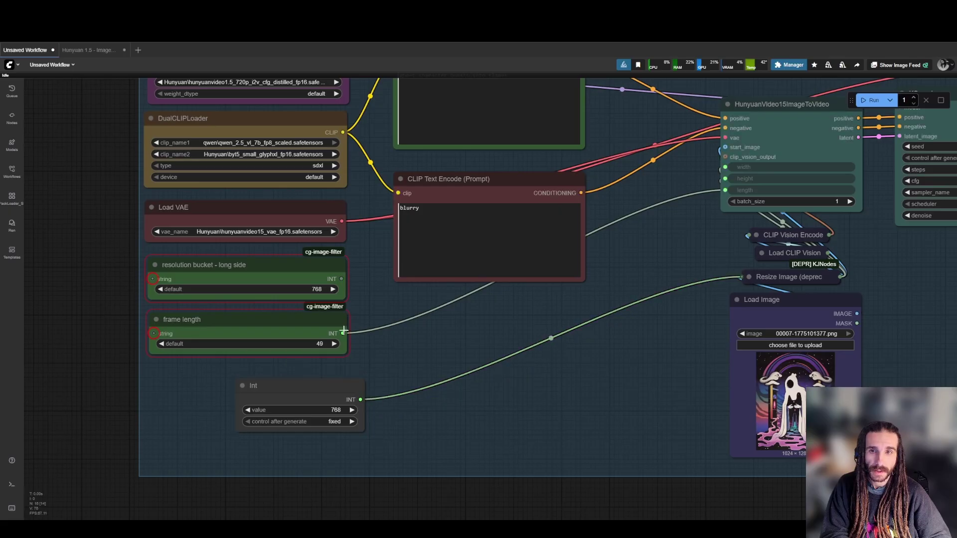
- Duplicate the Int node below itself, transfer the length connection from frame length to the copy and set its value to 49
left_click_drag(337, 392, 336, 454)
left_click_drag(343, 334, 360, 462)
left_click(331, 473)
key("Return")
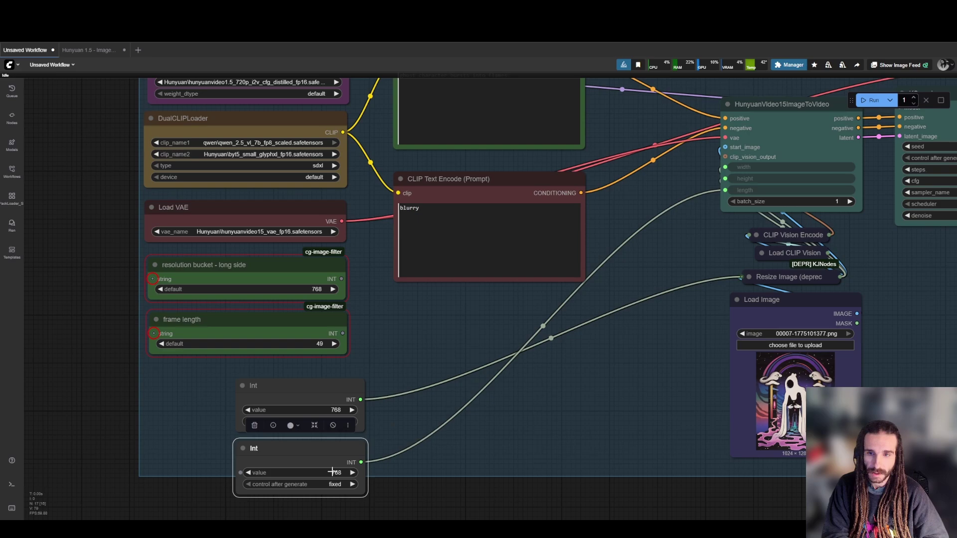
- Delete the resolution bucket and frame length String to Int nodes
left_click(315, 324)
left_click_drag(369, 337, 312, 291)
key("Delete")
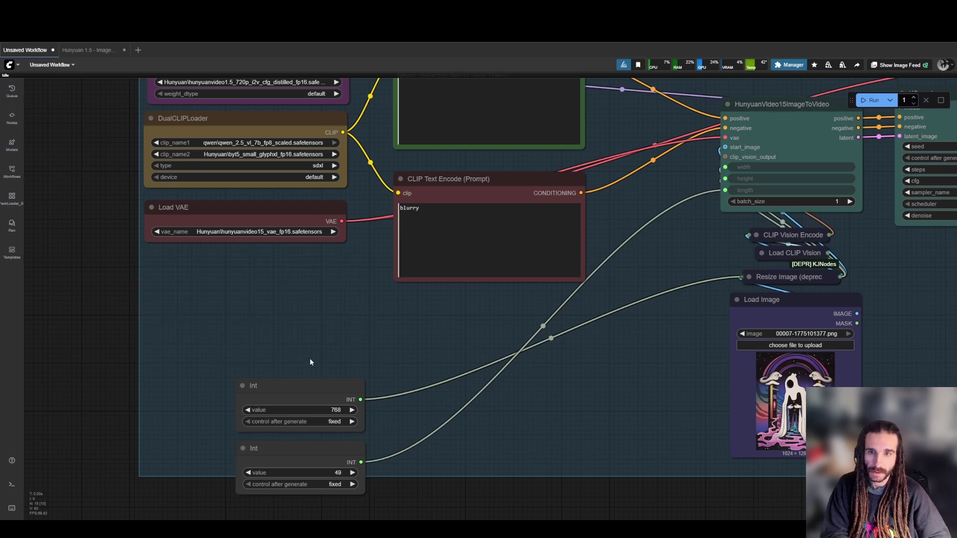
- Move the 49 Int node directly below Load VAE and rename it "Frame count"
left_click_drag(289, 341, 356, 466)
left_click(261, 454)
left_click_drag(261, 453, 178, 259)
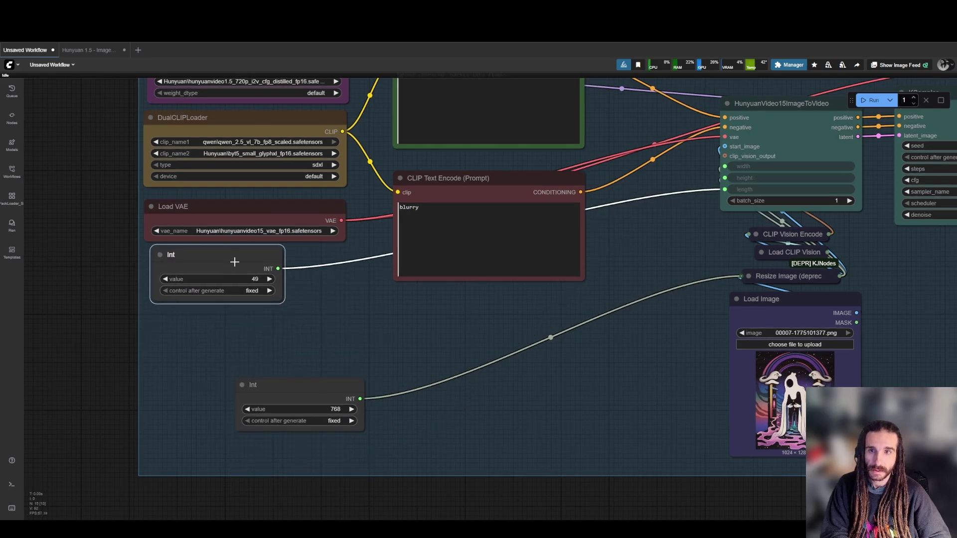
double_click(178, 257)
type("Frame count")
key("Return")
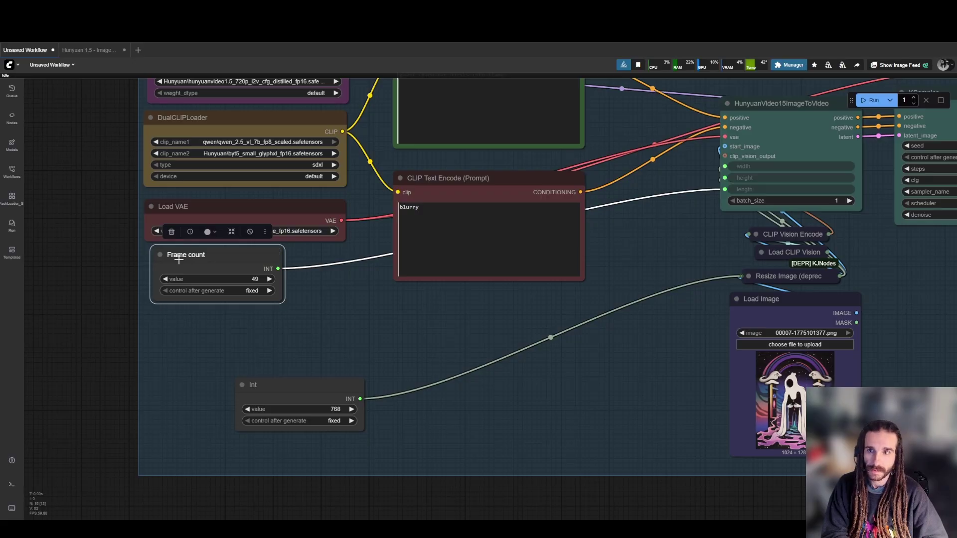
- Place the 768 Int node beneath Frame count and rename it "Res - bucket"
left_click_drag(320, 387, 227, 321)
double_click(225, 319)
type("R")
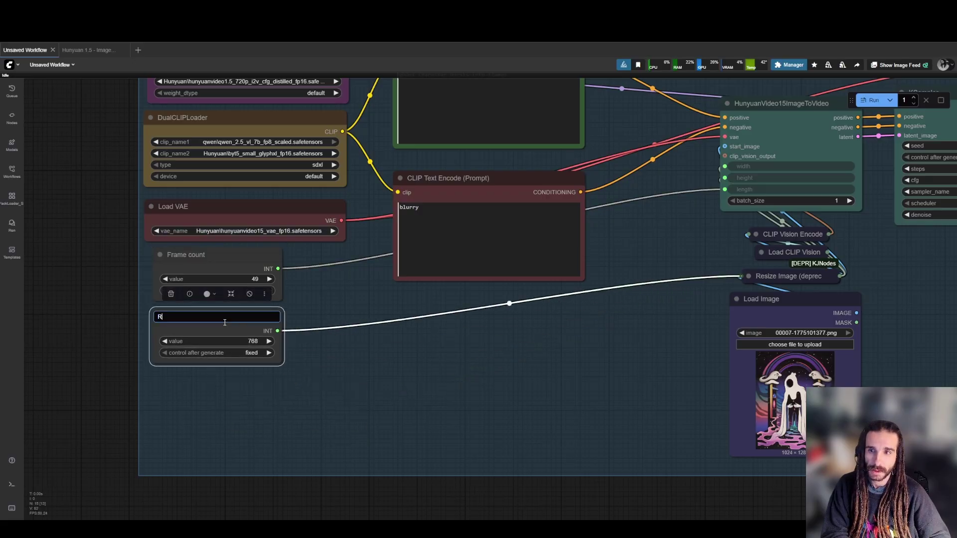
type("es - bu")
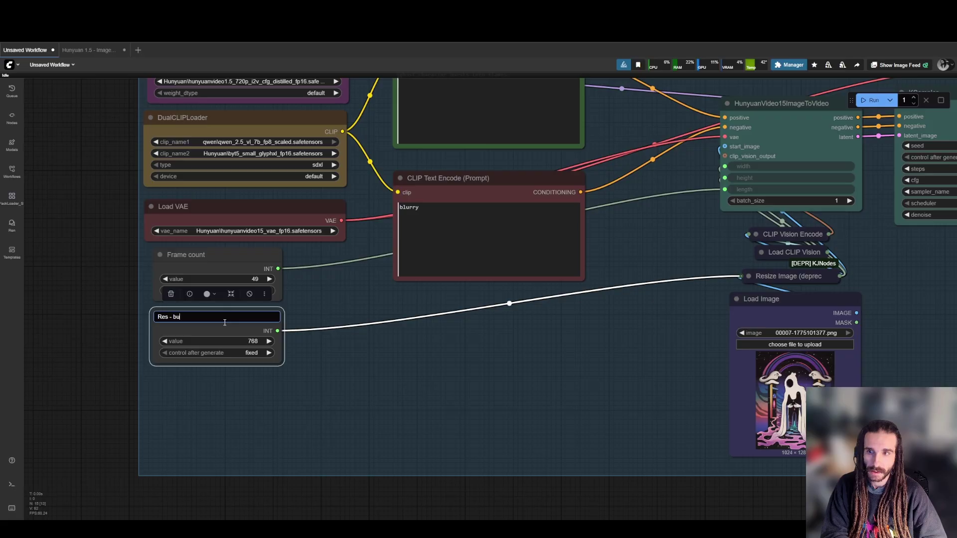
type("cket")
key("Return")
- Run the complete workflow, then close the KSampler error dialog and inspect the loader nodes
scroll(508, 398, "down", 5)
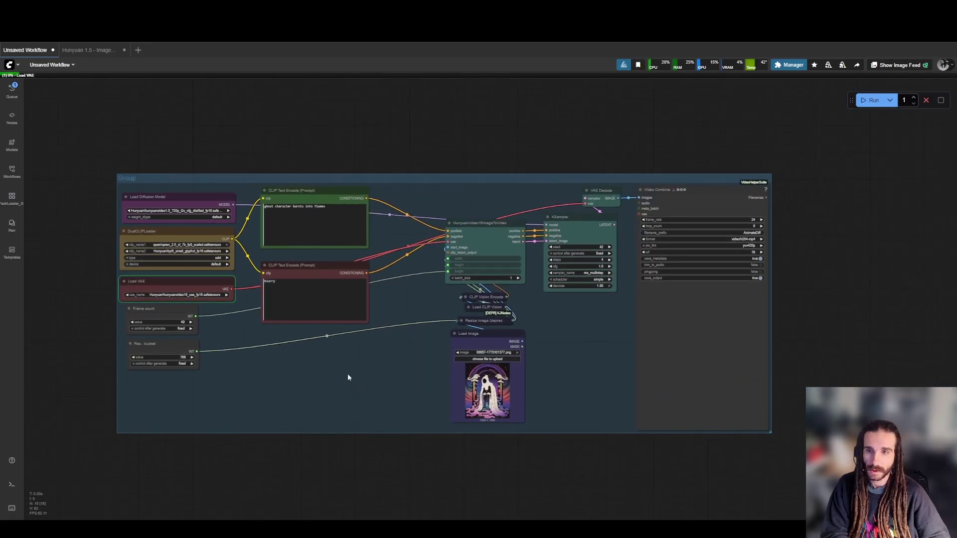
scroll(348, 374, "up", 2)
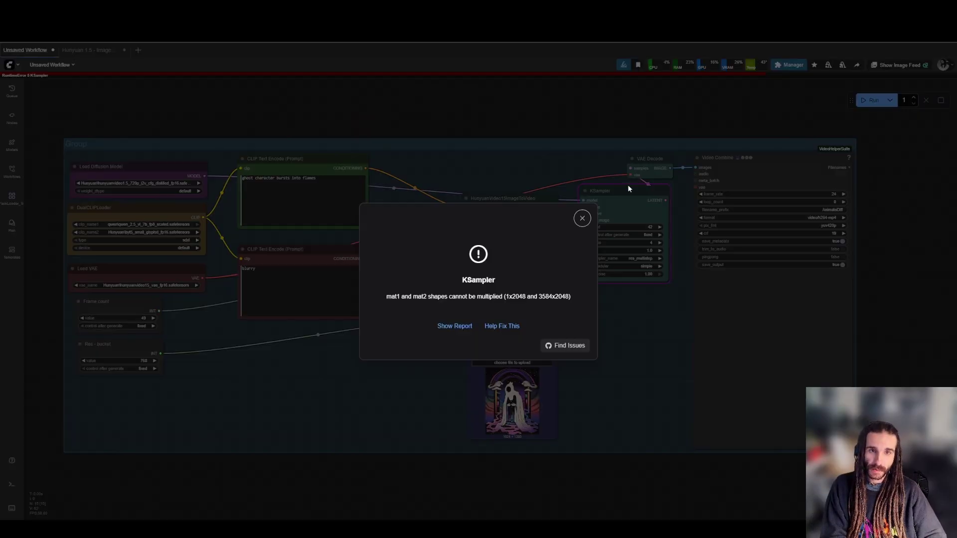
left_click(583, 218)
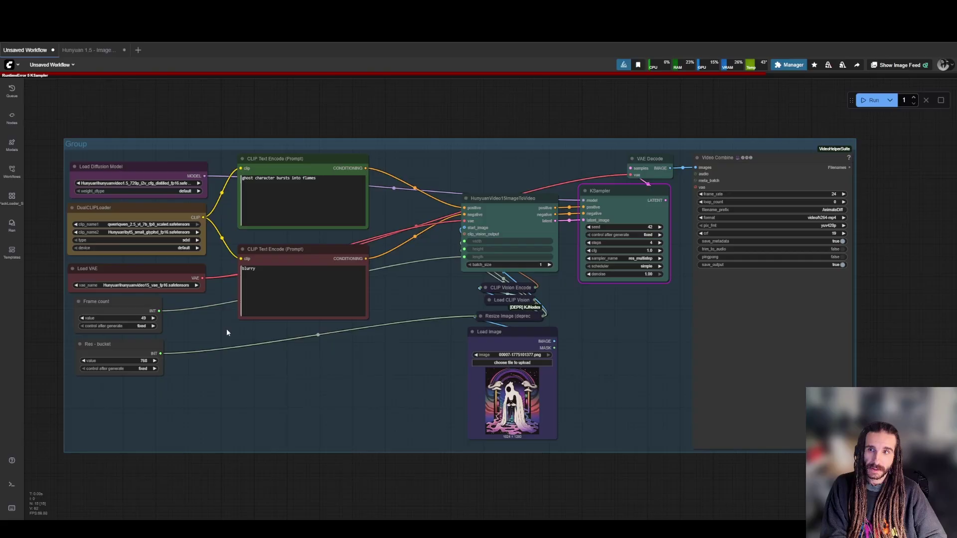
scroll(193, 244, "up", 3)
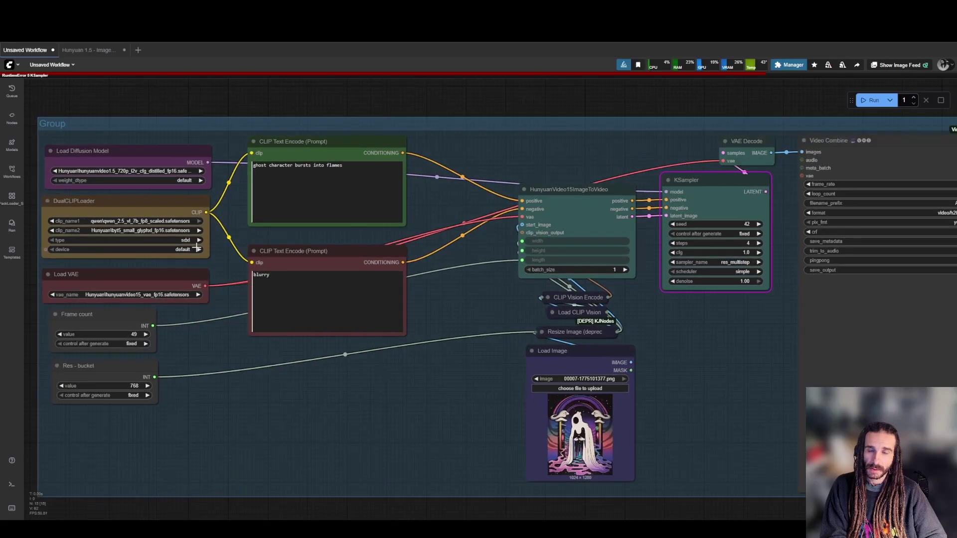
- Set the DualCLIPLoader type to hunyuan_video_15 and run the workflow
left_click_drag(154, 243, 359, 285)
scroll(357, 285, "up", 7)
scroll(205, 286, "up", 1)
left_click(405, 286)
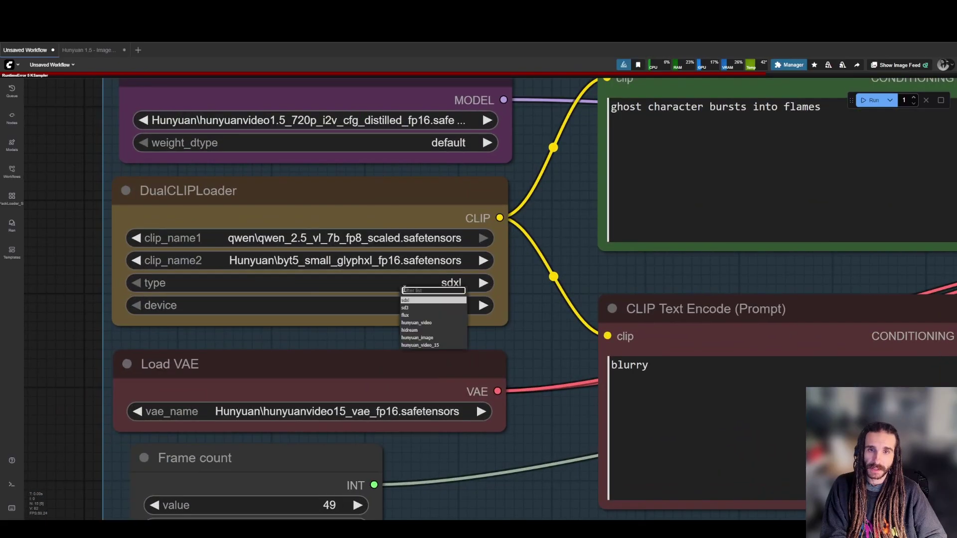
left_click(434, 346)
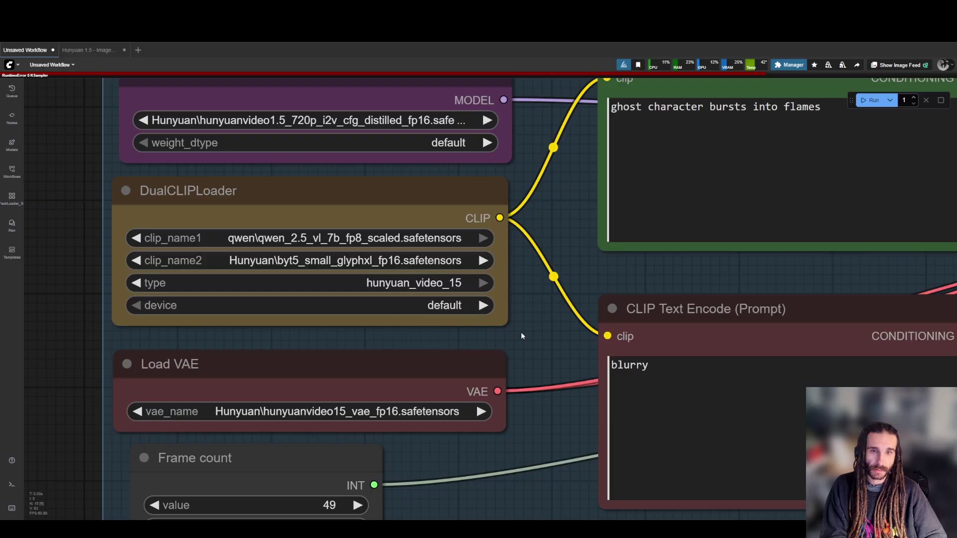
key("ctrl+Return")
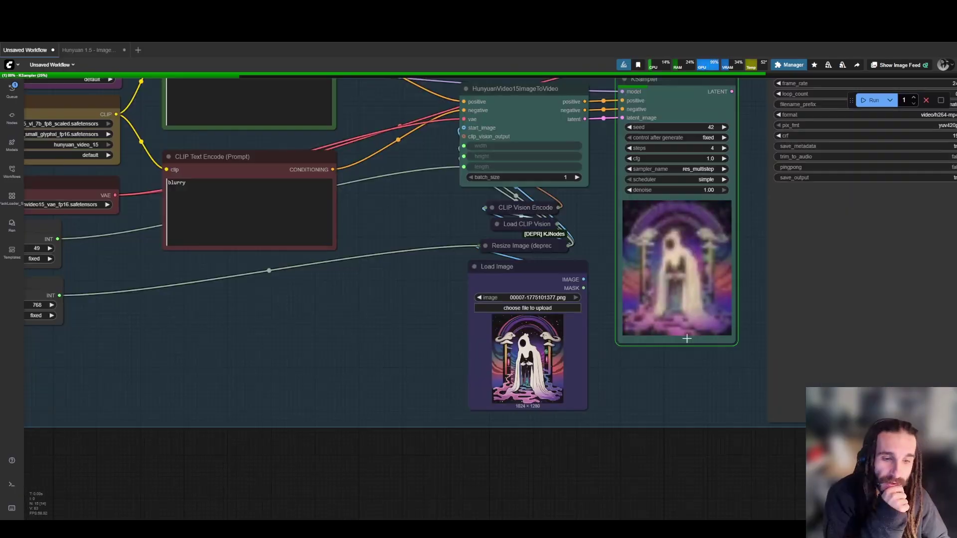
- Follow the run through the KSampler preview and VAE Decode, and examine the flame video in the Video Combine node
scroll(668, 343, "up", 2)
left_click_drag(667, 344, 645, 364)
scroll(650, 300, "down", 2)
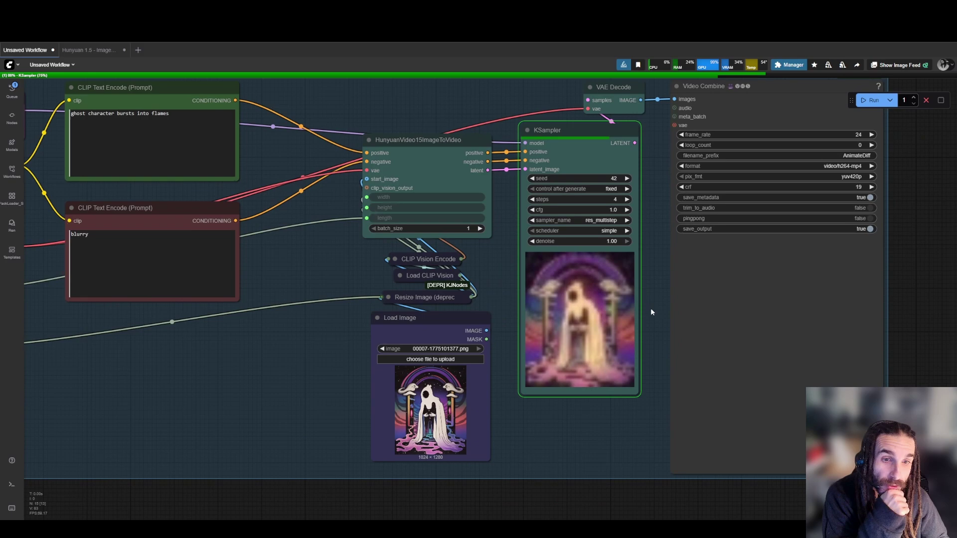
scroll(600, 305, "down", 2)
scroll(406, 310, "down", 2)
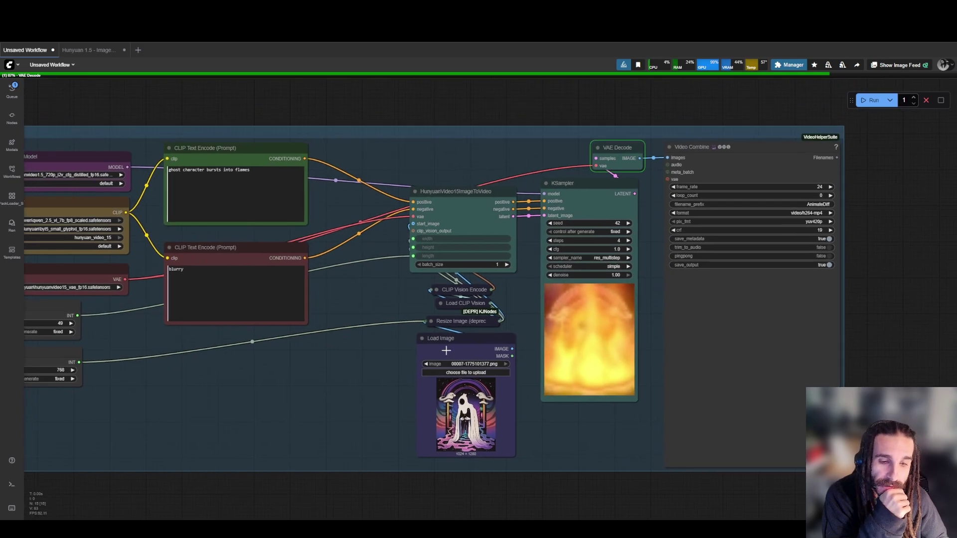
scroll(441, 312, "down", 2)
scroll(366, 333, "up", 4)
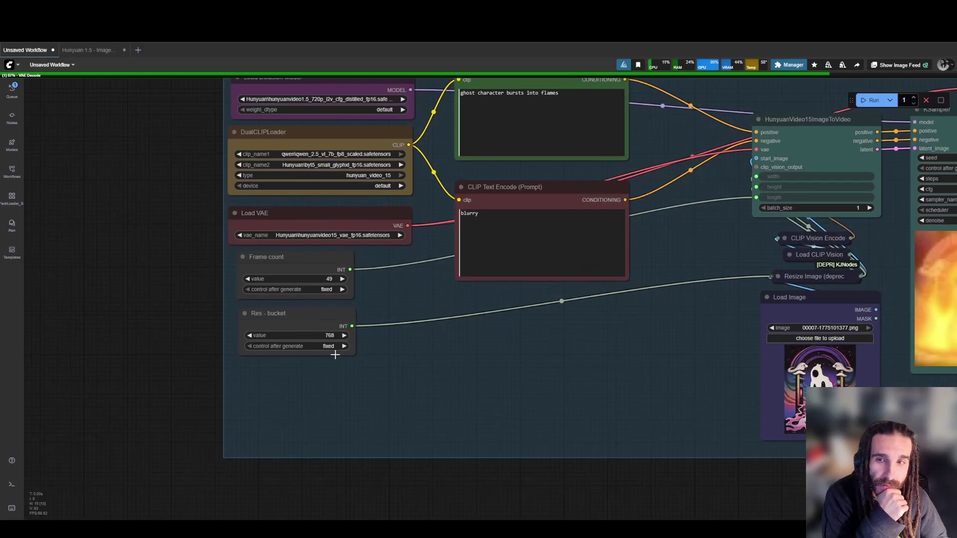
scroll(379, 339, "down", 3)
scroll(483, 330, "up", 3)
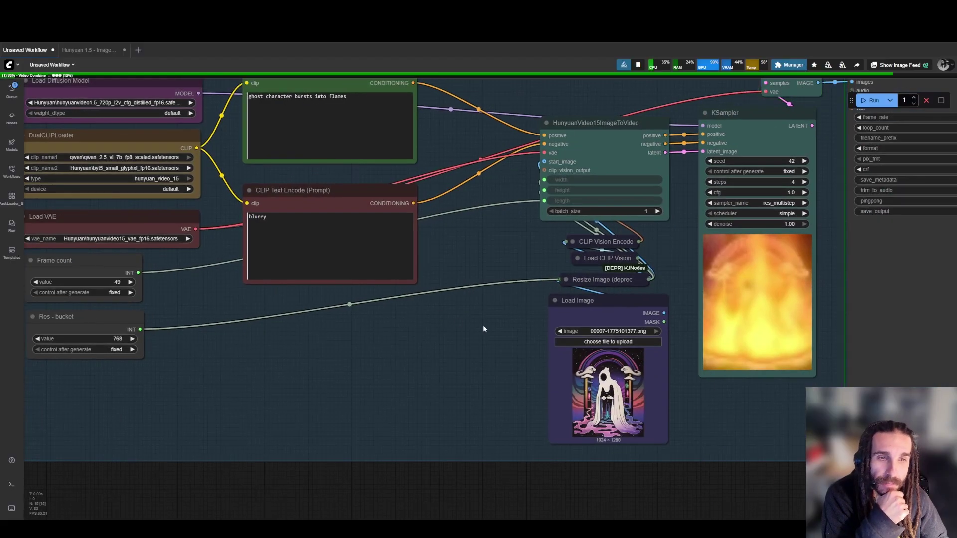
scroll(648, 414, "up", 3)
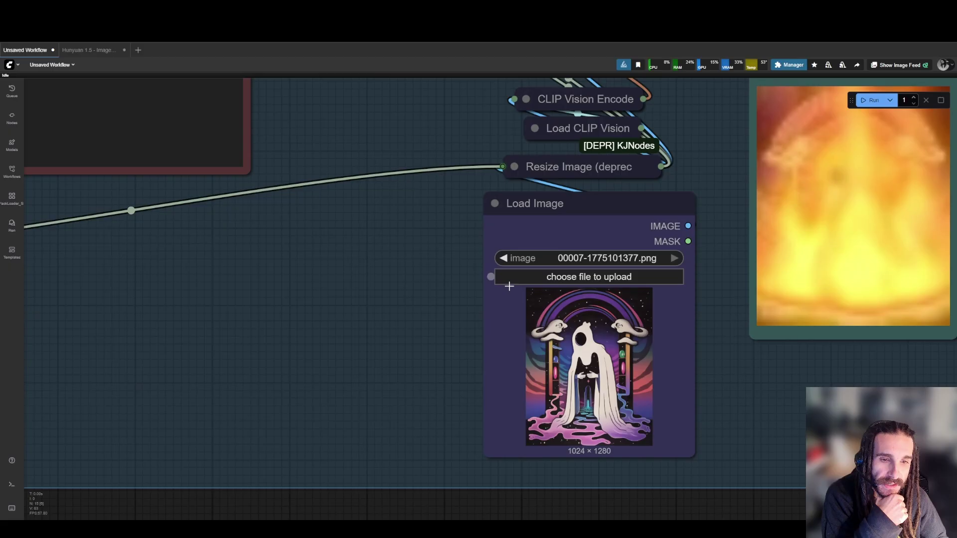
scroll(639, 369, "down", 6)
left_click_drag(712, 391, 265, 367)
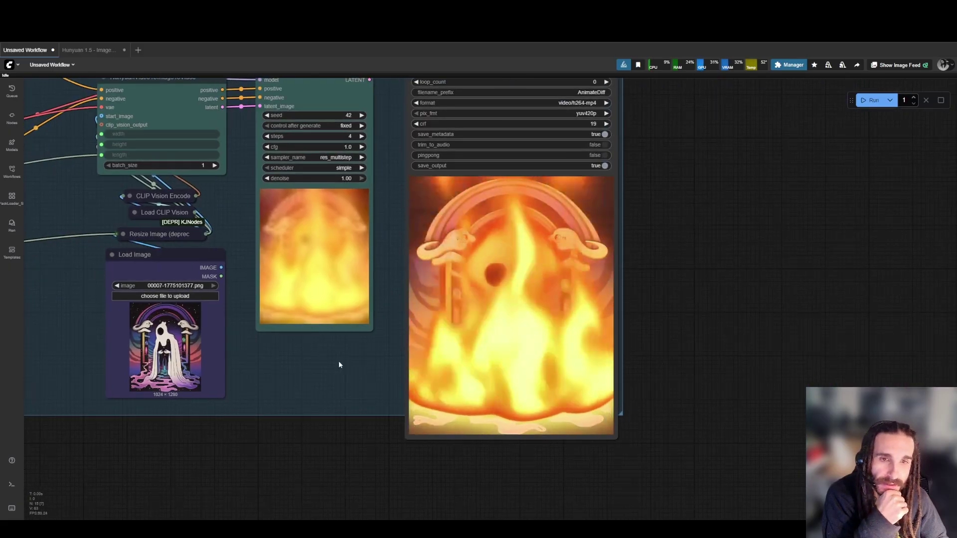
scroll(339, 360, "up", 2)
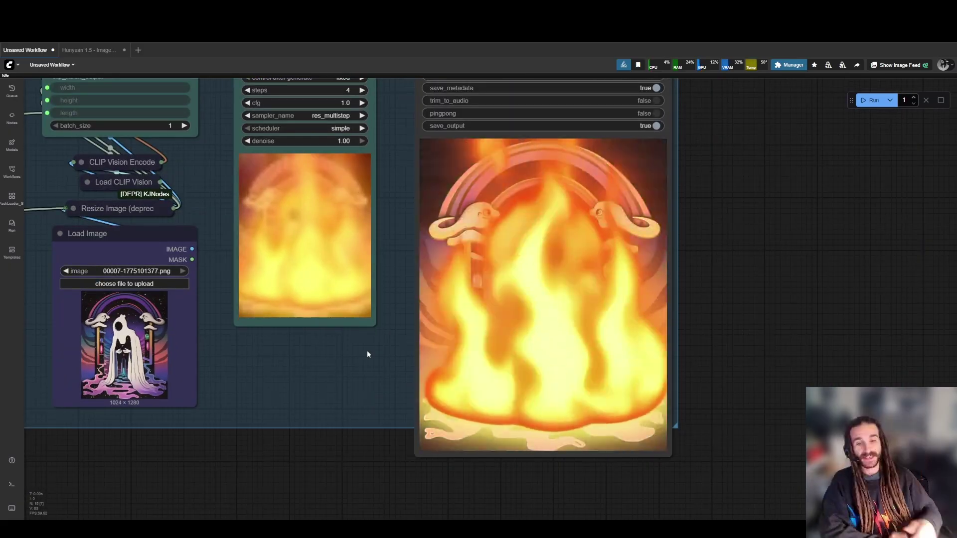
- Set the Frame count value to 81 and run the workflow again
scroll(267, 351, "down", 3)
left_click_drag(267, 351, 484, 367)
scroll(450, 255, "up", 5)
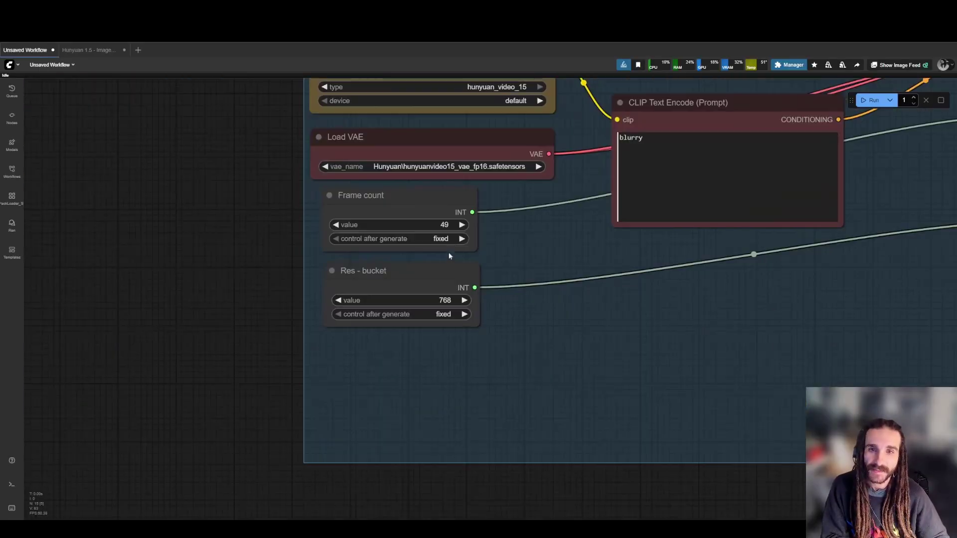
scroll(556, 272, "down", 4)
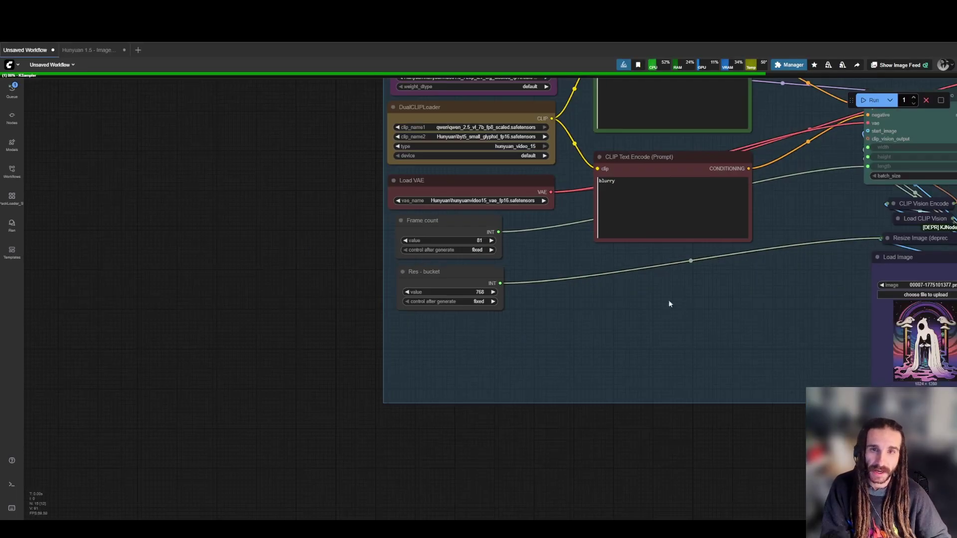
- Follow the longer run's sampling and decoding, and compare the loaded source image with the resulting video
left_click_drag(685, 302, 170, 368)
scroll(608, 243, "up", 2)
left_click_drag(608, 242, 563, 240)
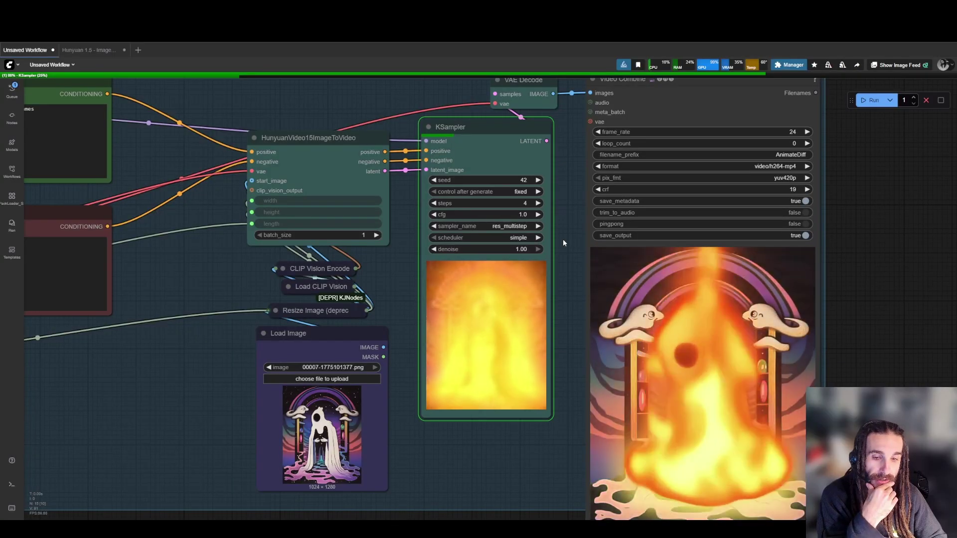
left_click_drag(203, 348, 784, 370)
left_click_drag(855, 331, 294, 312)
scroll(376, 329, "down", 1)
left_click_drag(151, 366, 321, 344)
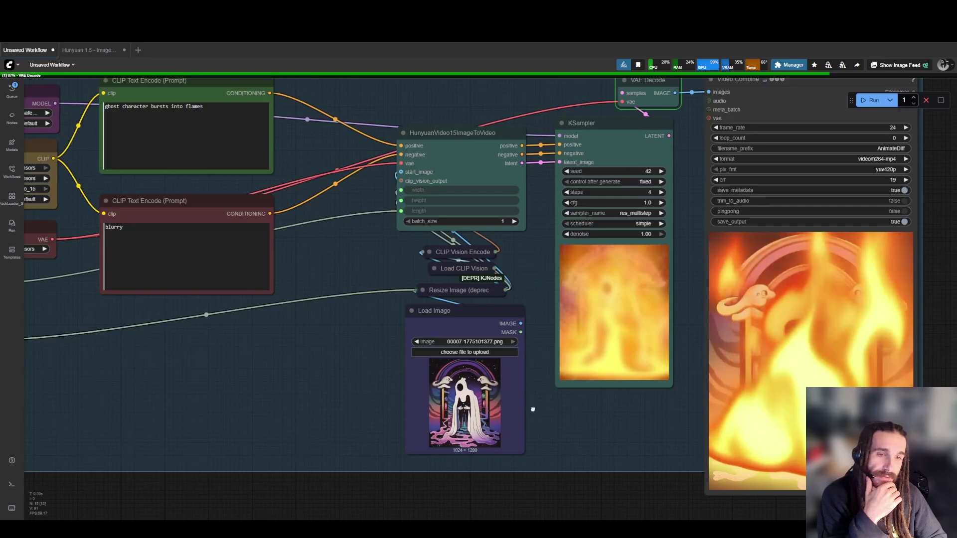
left_click_drag(598, 410, 494, 412)
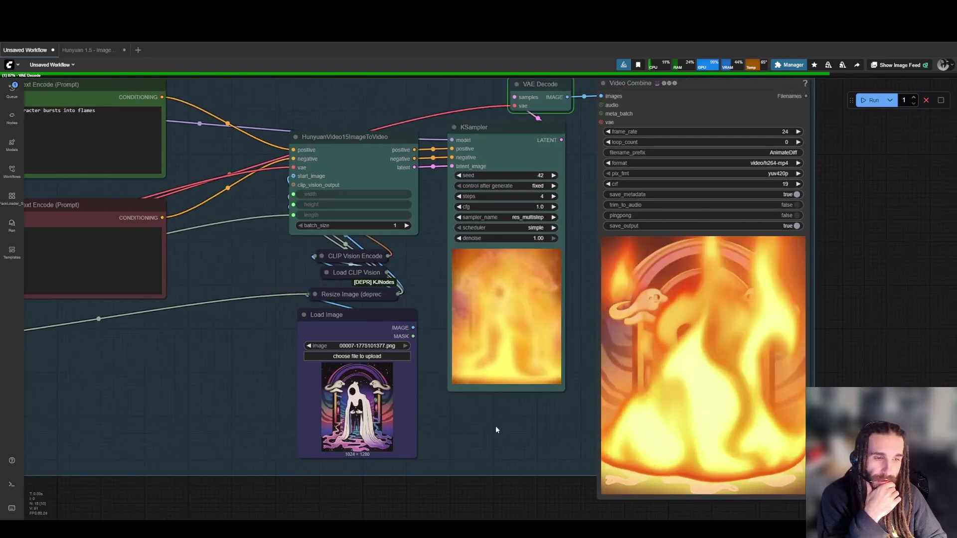
scroll(556, 419, "up", 4)
left_click_drag(556, 419, 697, 343)
scroll(487, 327, "up", 15)
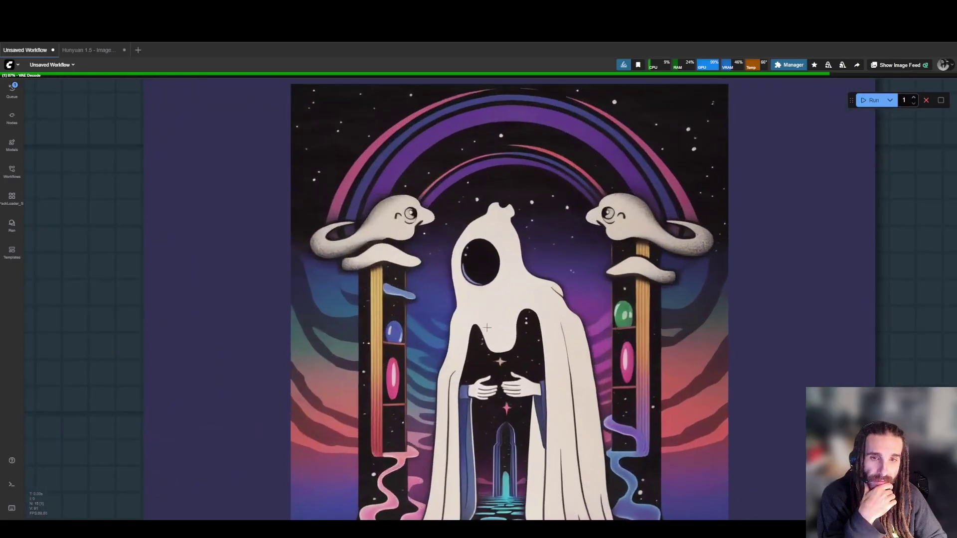
scroll(494, 333, "down", 8)
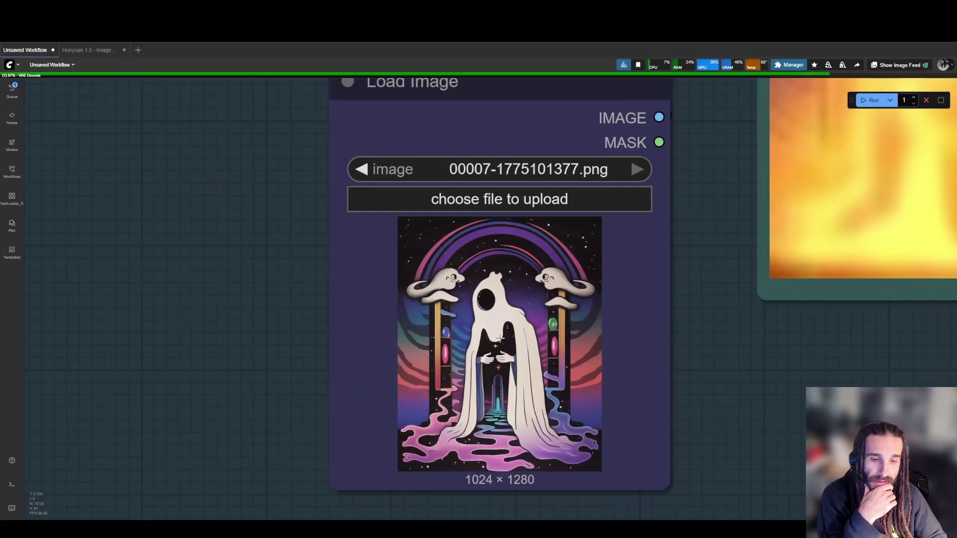
scroll(499, 339, "down", 7)
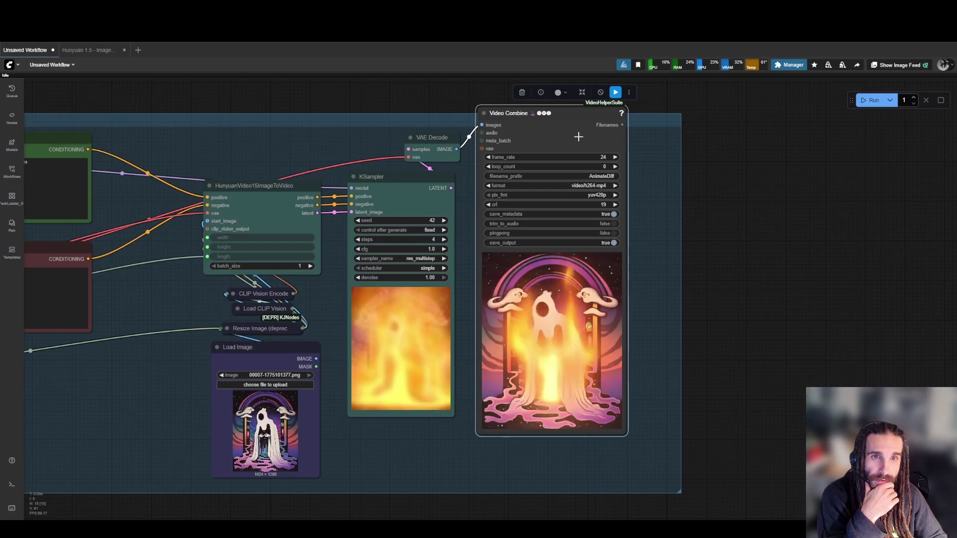
- Fit the Video Combine node inside the group, and rerun with the positive prompt "tiny creepy ghosts fly out of the center of the characters cloak"
left_click_drag(573, 136, 600, 169)
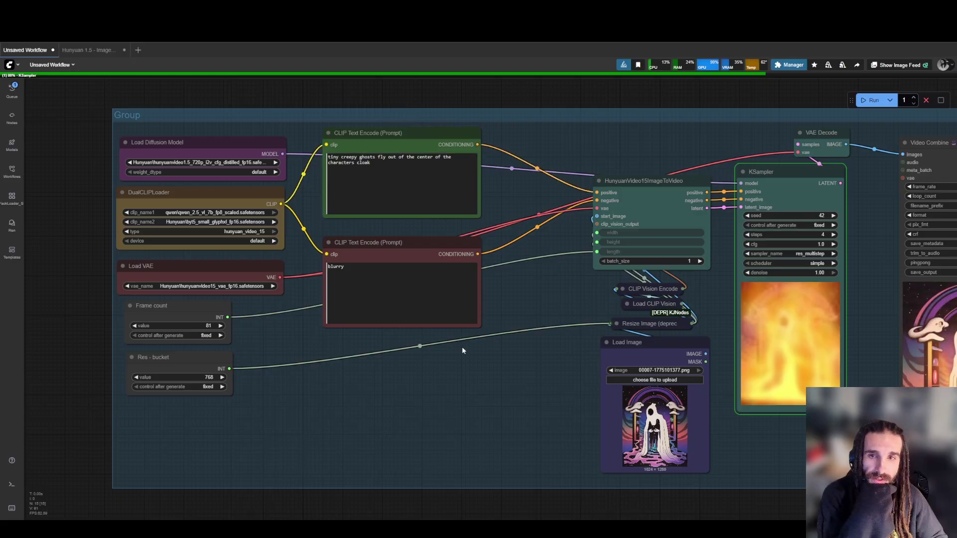
- Shorten both CLIP Text Encode nodes and stack them closer together beside the loader nodes
left_click_drag(479, 179, 478, 182)
left_click_drag(432, 134, 434, 162)
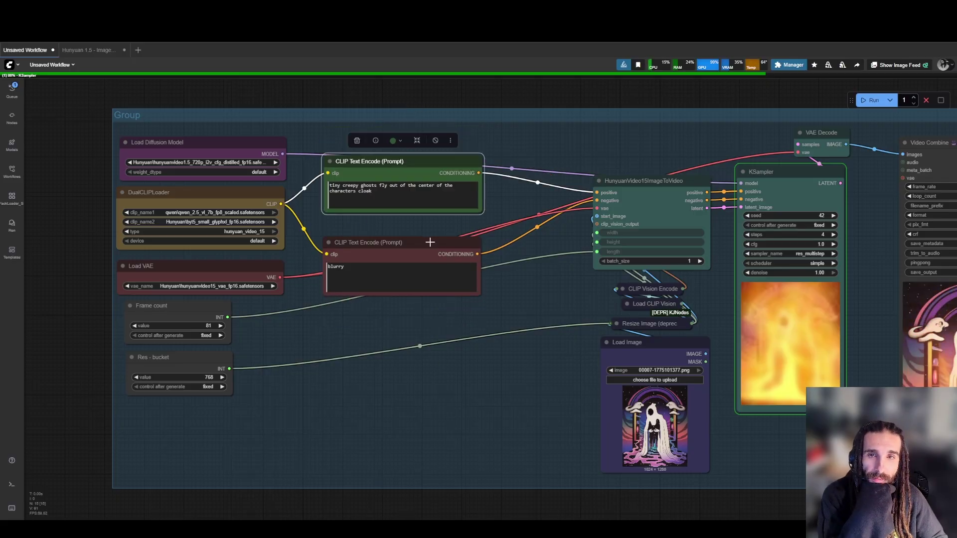
left_click_drag(430, 242, 432, 226)
left_click(467, 300)
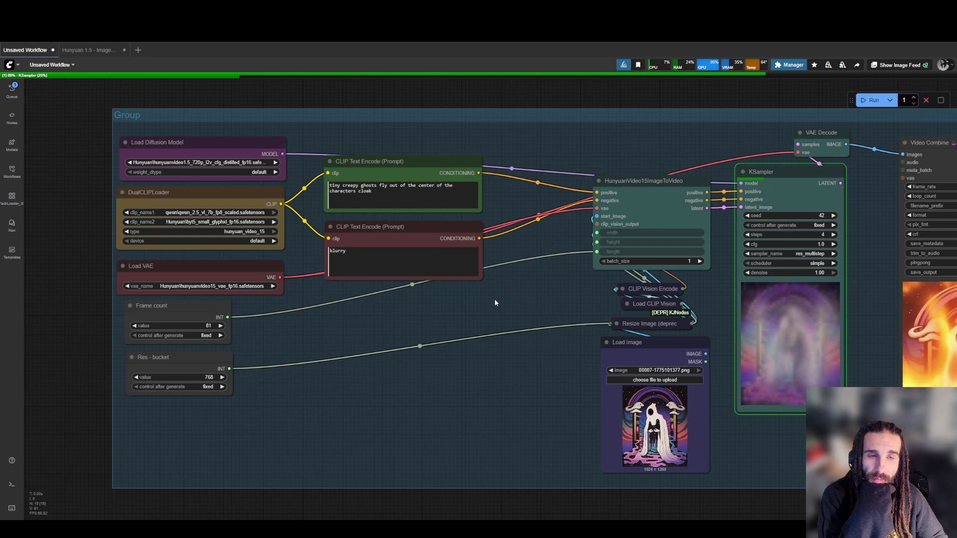
- Examine the diffusion model and CLIP loader settings, and check the KSampler preview of the running generation
left_click_drag(434, 297, 560, 344)
scroll(283, 228, "up", 11)
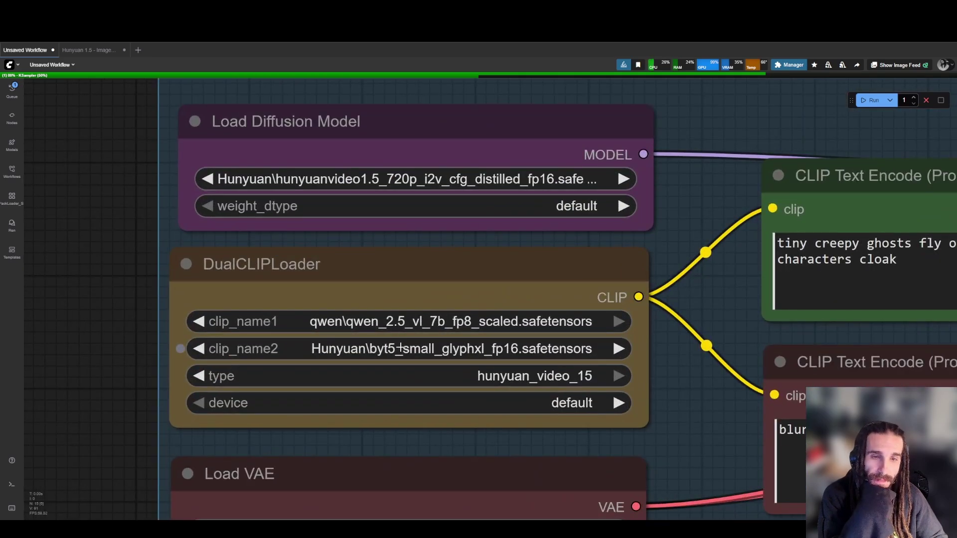
scroll(400, 347, "down", 3)
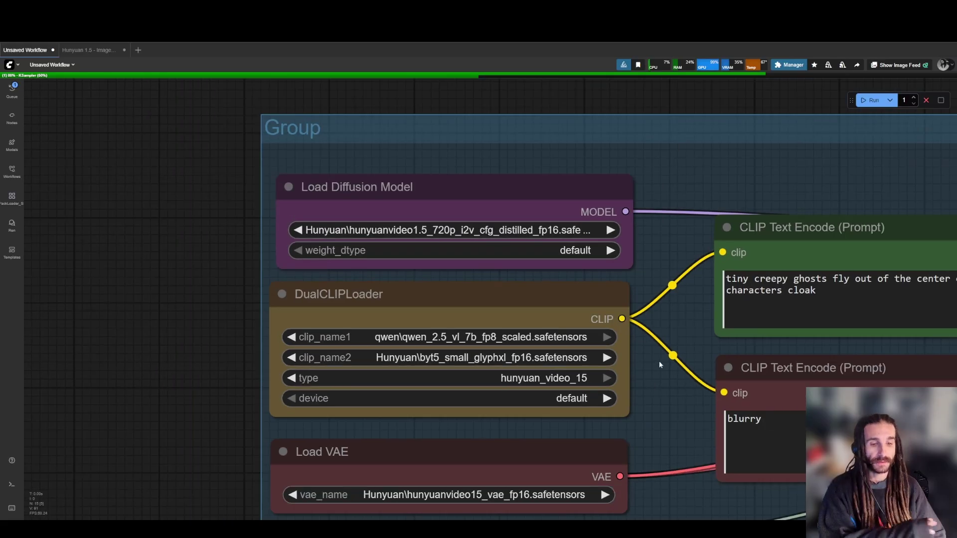
scroll(664, 377, "down", 1)
left_click_drag(664, 378, 339, 327)
scroll(687, 480, "down", 1)
left_click_drag(718, 497, 264, 338)
scroll(289, 338, "down", 3)
scroll(708, 415, "up", 1)
left_click_drag(708, 416, 653, 408)
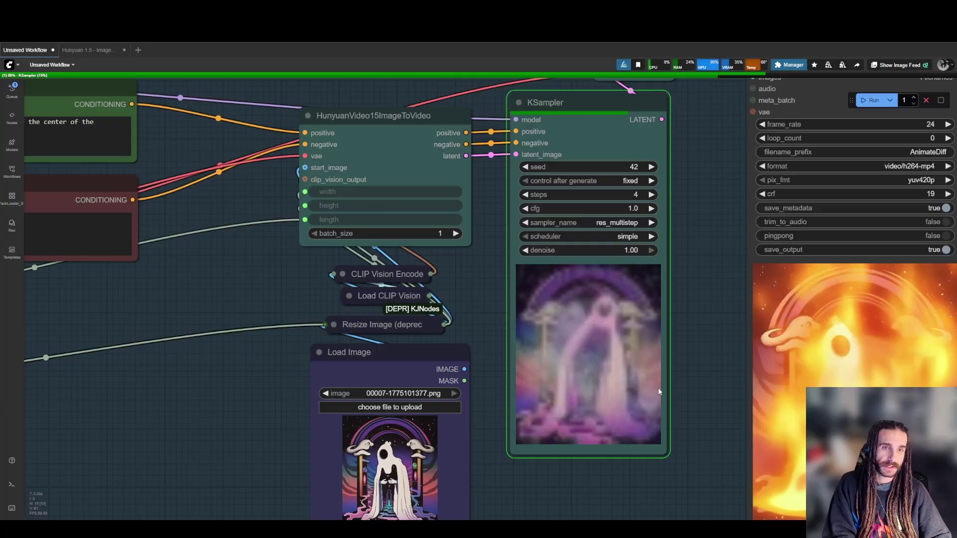
scroll(705, 390, "down", 1)
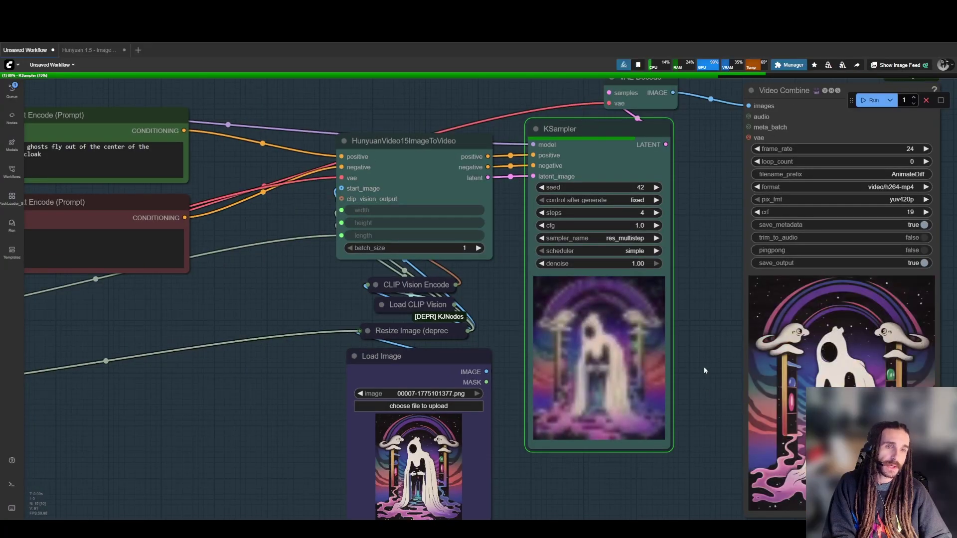
- Follow the VAE decoding and inspect the ghost video in the Video Combine node
left_click_drag(683, 329, 505, 354)
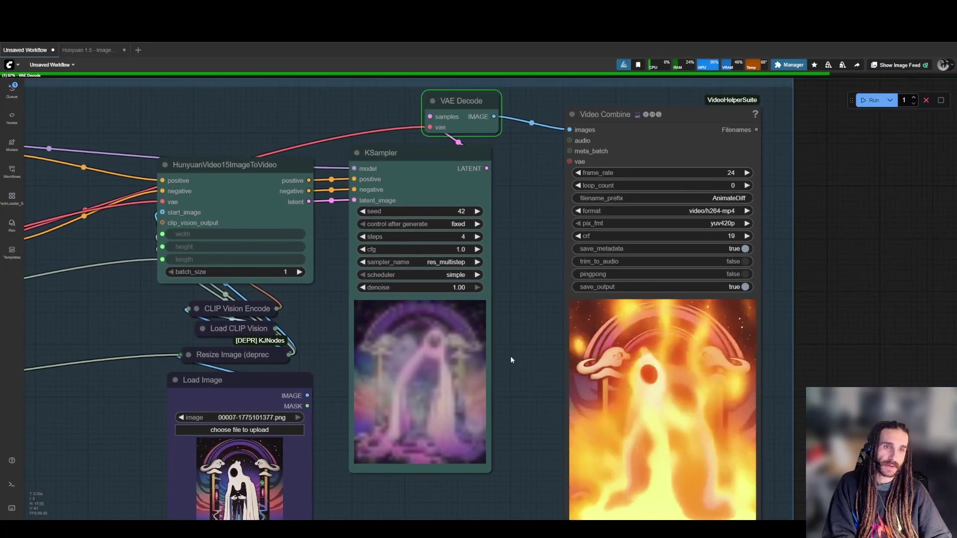
scroll(511, 359, "down", 1)
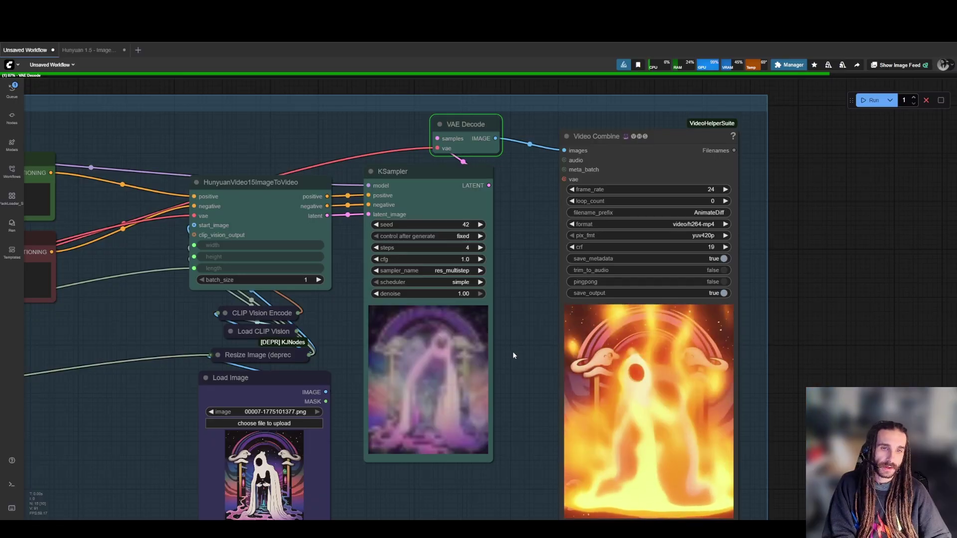
left_click_drag(514, 356, 492, 325)
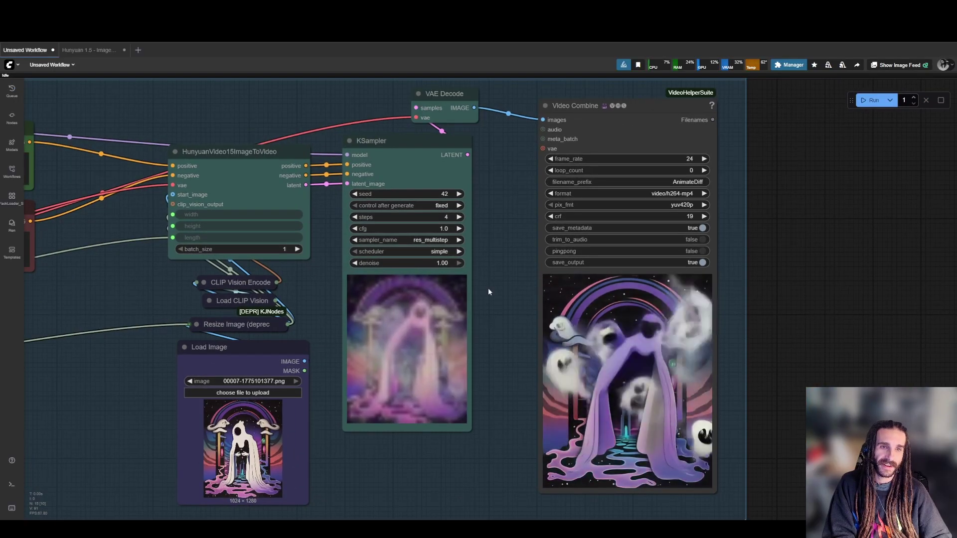
scroll(487, 267, "up", 4)
left_click_drag(487, 267, 585, 307)
scroll(582, 363, "down", 2)
left_click_drag(582, 363, 426, 245)
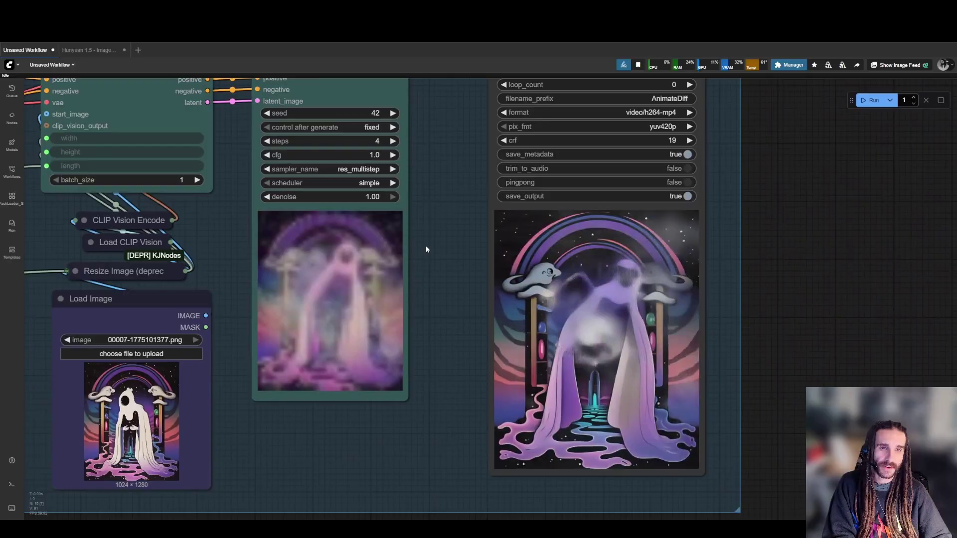
- Set the KSampler's sampler to res_2s and check the scheduler choices
left_click(498, 244)
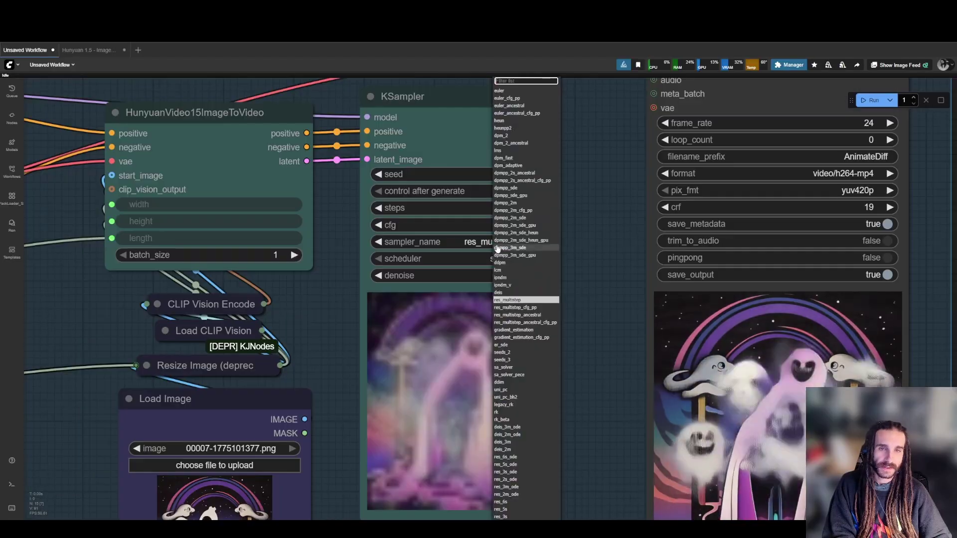
type("res")
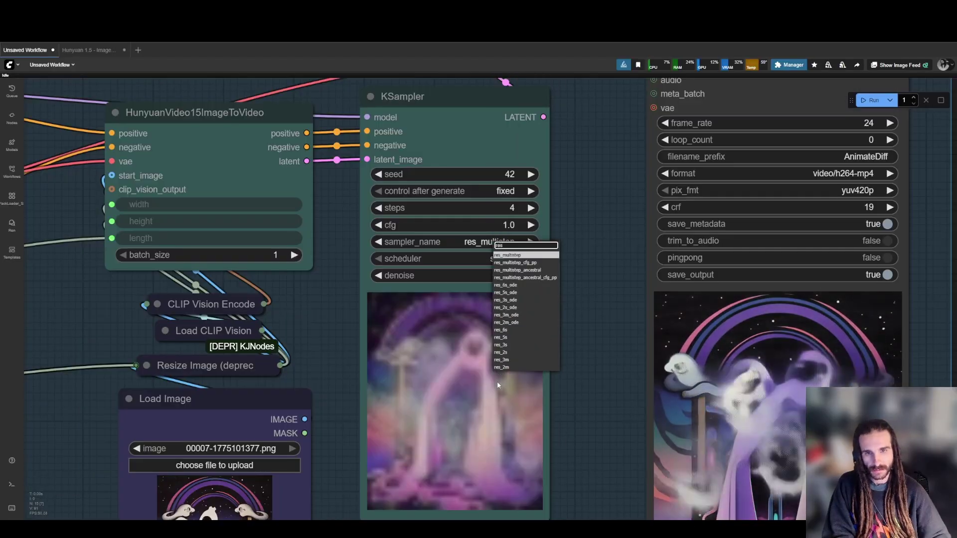
left_click(512, 353)
left_click(506, 263)
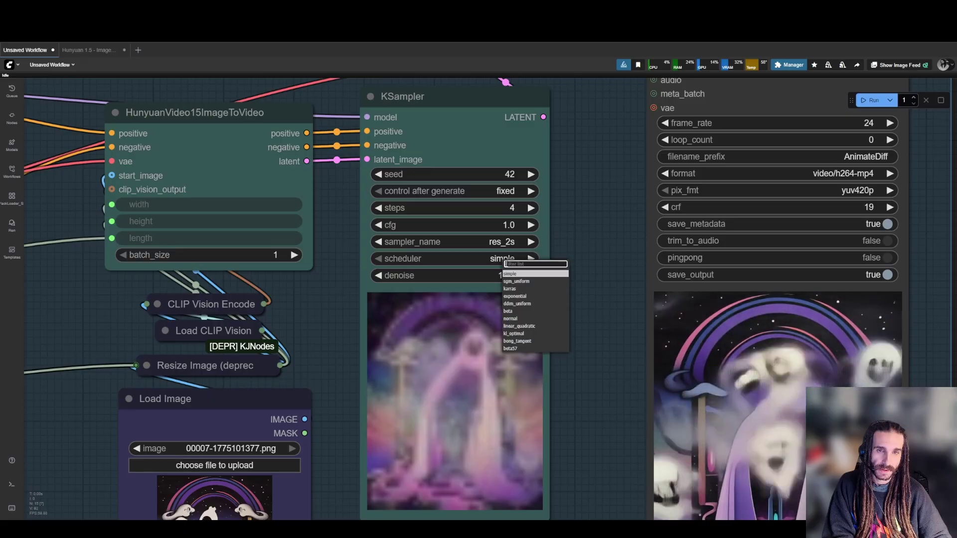
- Increase the KSampler's steps to 6 and run the workflow again
left_click(532, 208)
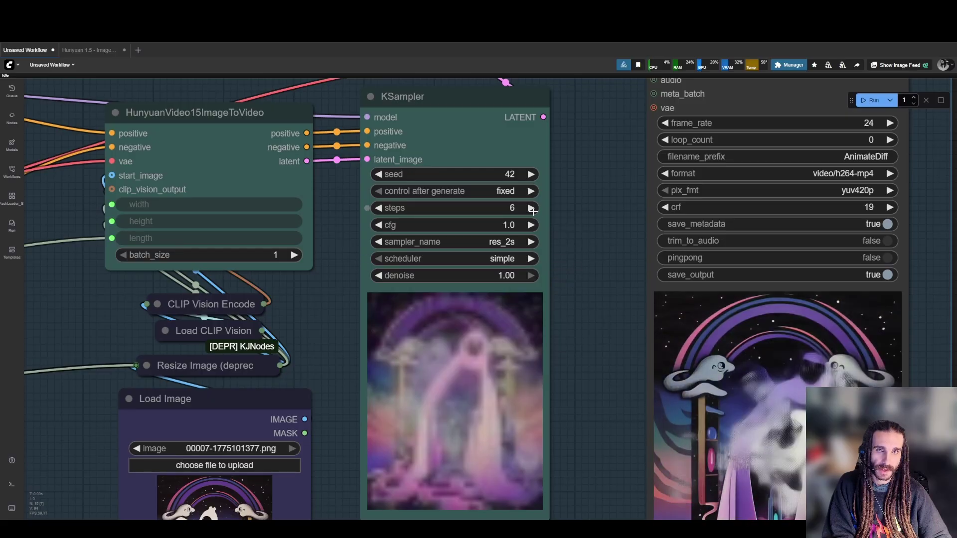
scroll(570, 253, "down", 4)
key("ctrl+Return")
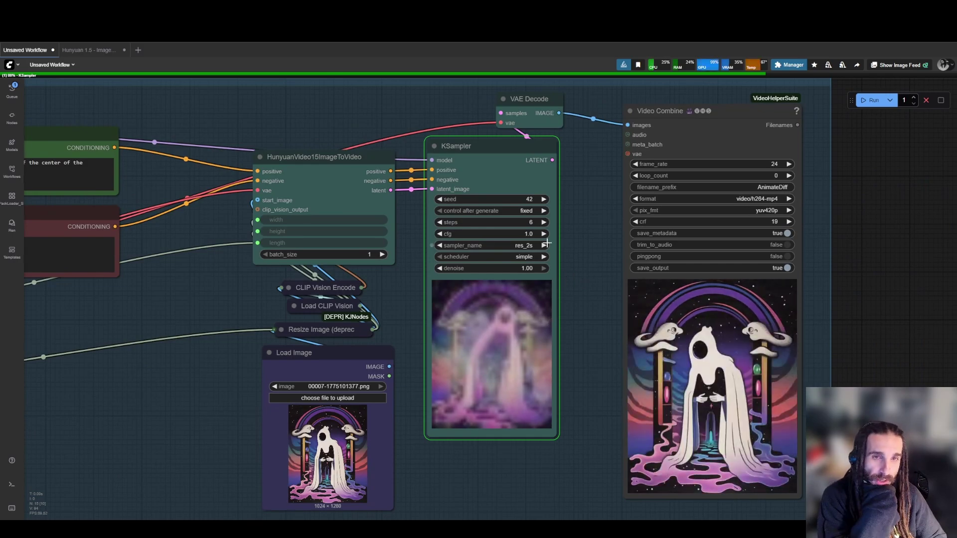
scroll(538, 244, "up", 5)
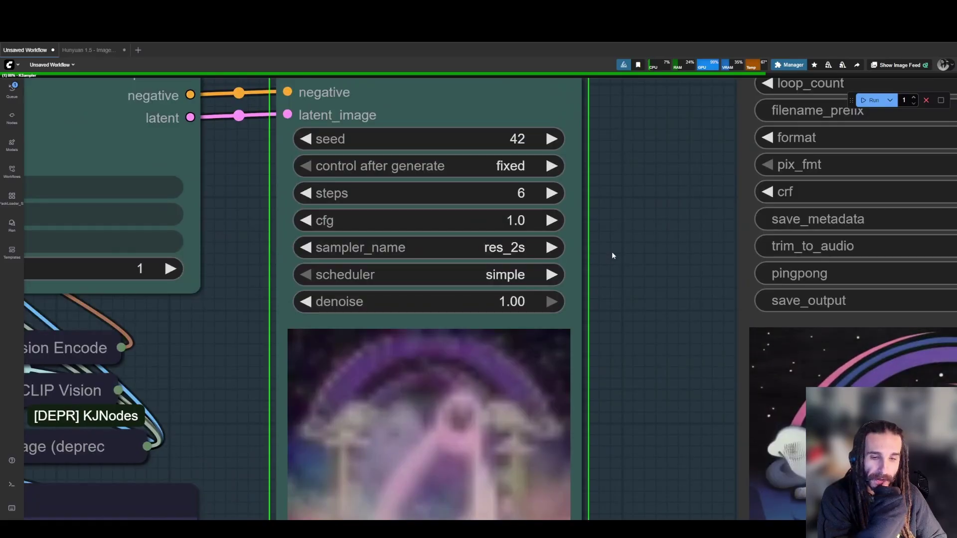
- Follow the running generation in the KSampler preview and compare it with the previous ghost video in the Video Combine node
left_click_drag(614, 256, 617, 278)
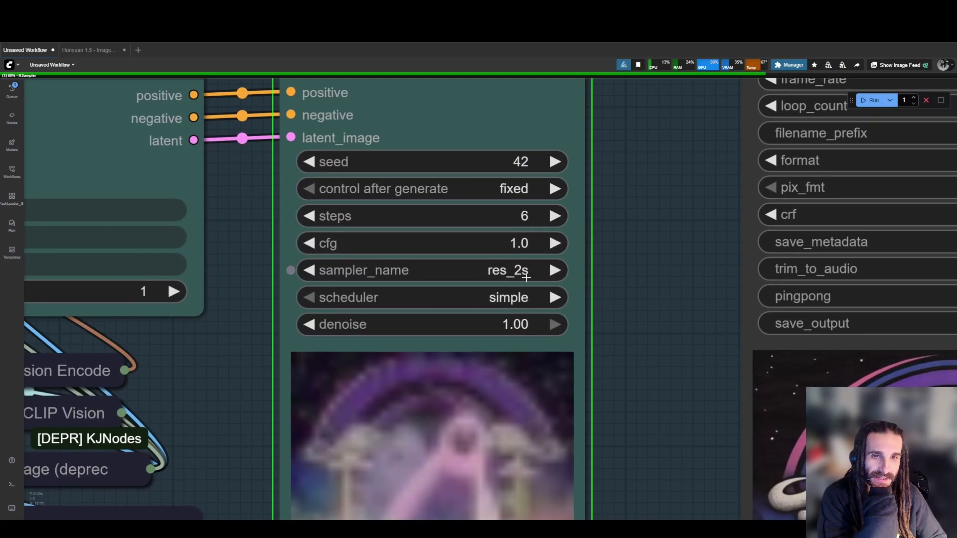
scroll(509, 270, "down", 5)
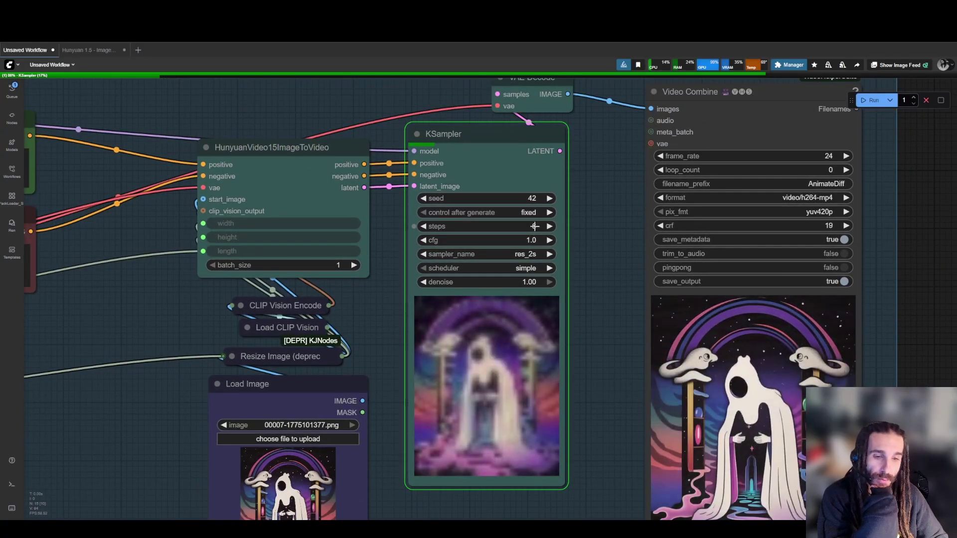
scroll(535, 227, "up", 3)
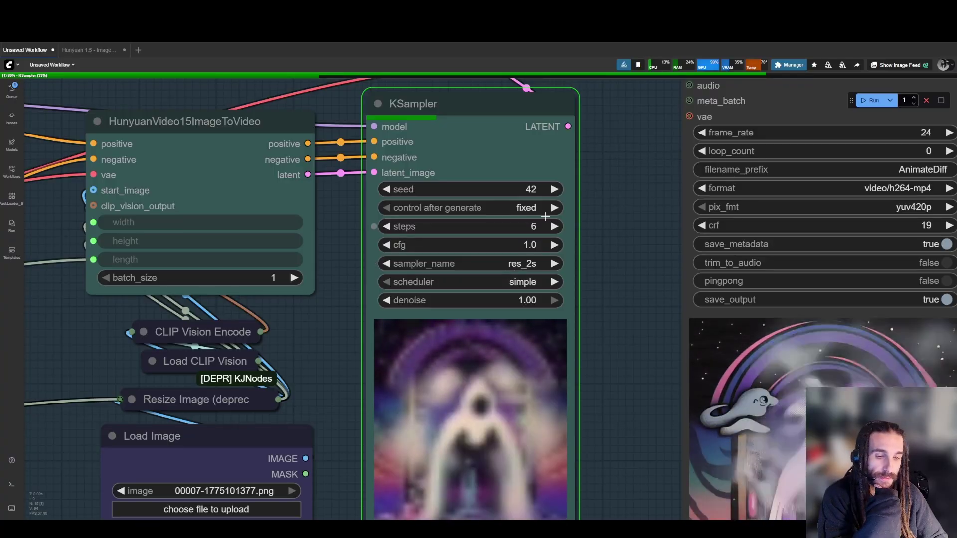
scroll(578, 276, "down", 4)
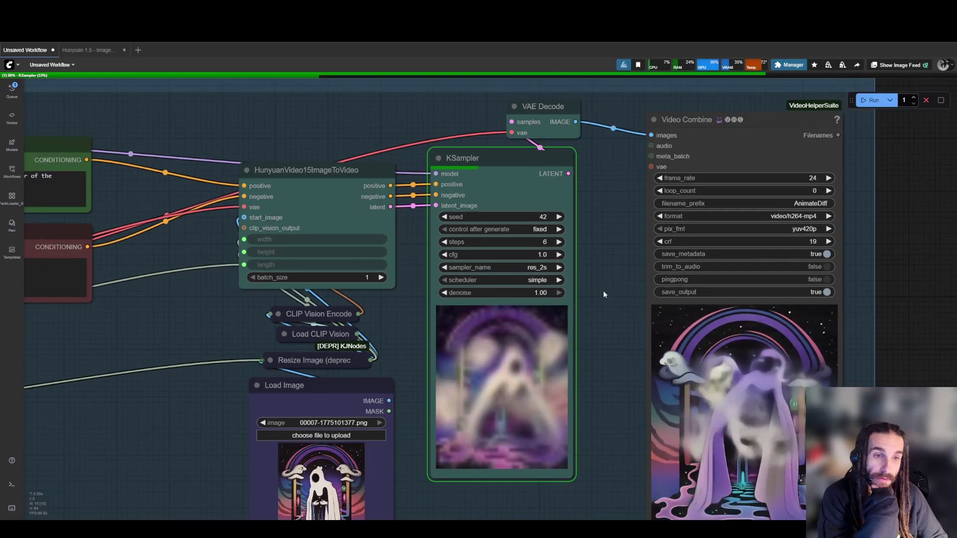
scroll(603, 292, "up", 8)
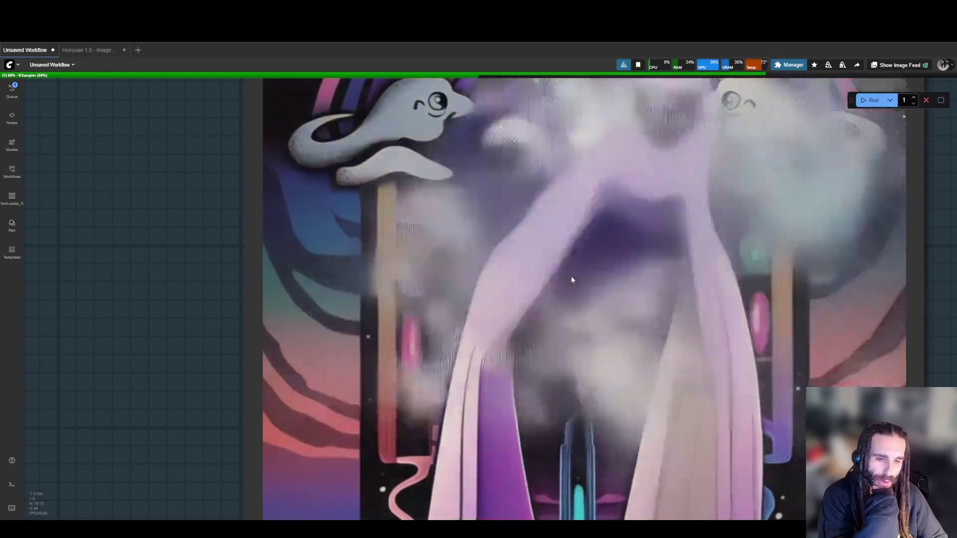
scroll(557, 271, "down", 10)
left_click_drag(303, 209, 537, 309)
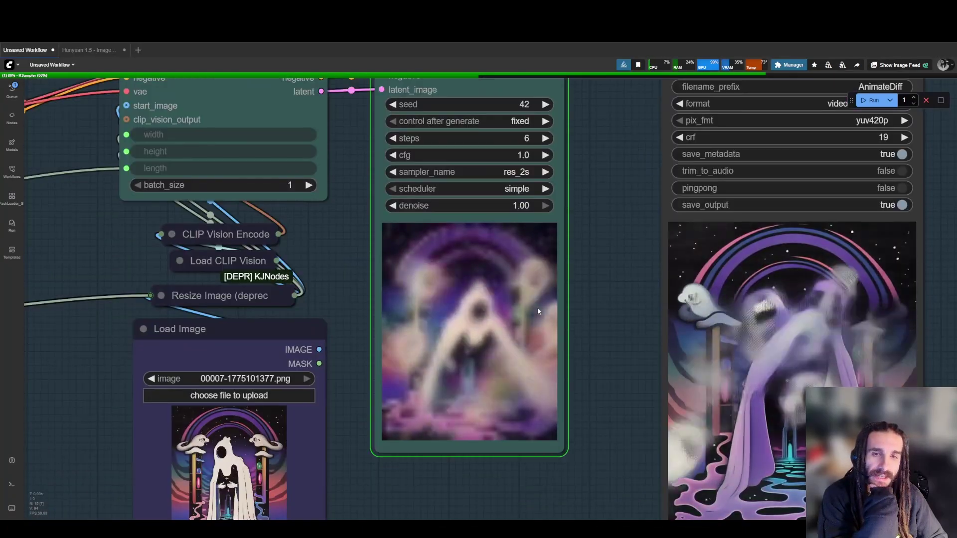
scroll(480, 333, "up", 4)
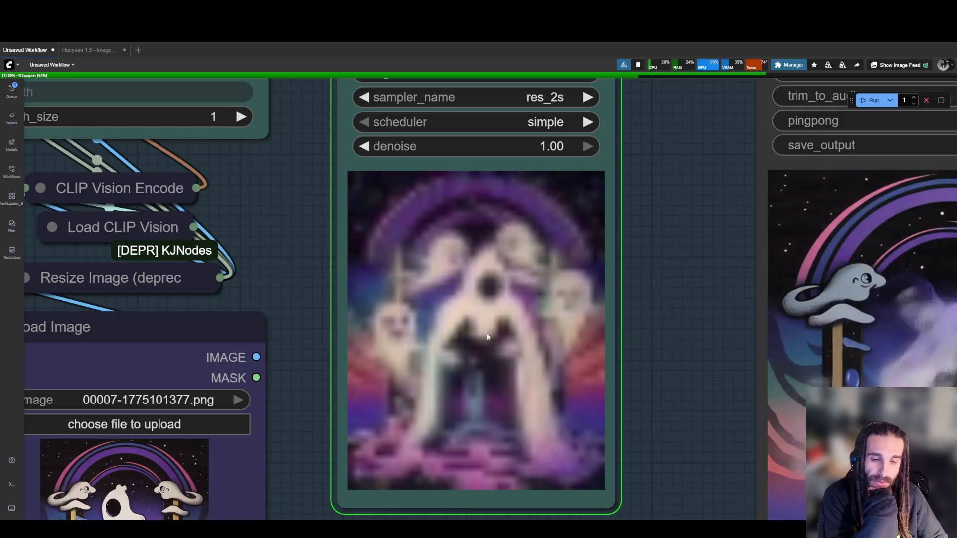
scroll(487, 334, "down", 8)
scroll(551, 307, "up", 3)
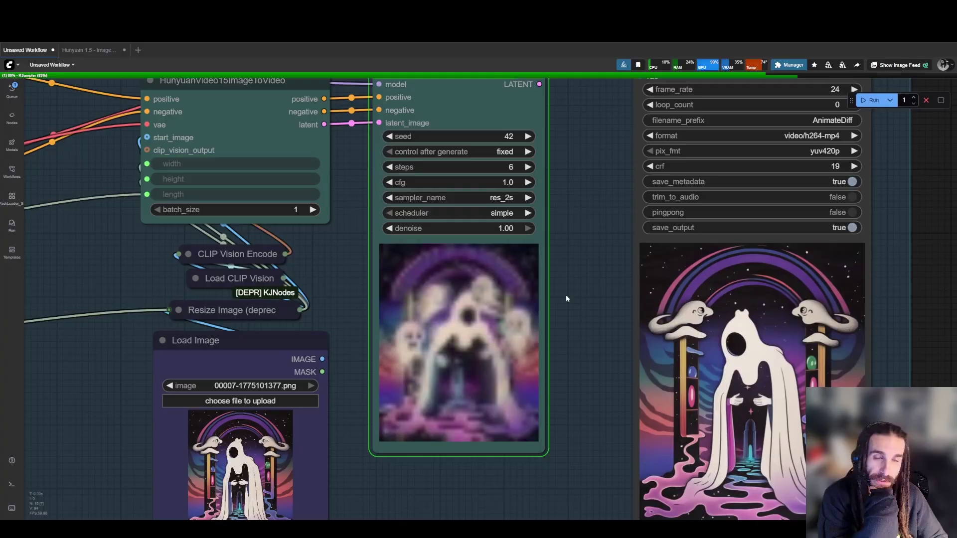
- Examine the source picture in the Load Image node and the finished ghost video in the Video Combine node
scroll(566, 299, "down", 3)
left_click_drag(553, 360, 662, 308)
scroll(514, 332, "up", 8)
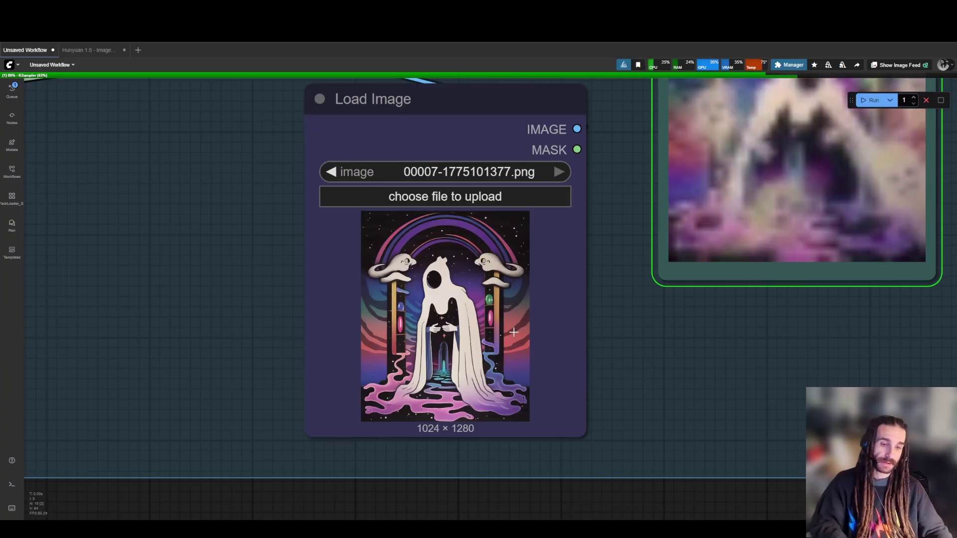
scroll(433, 367, "up", 2)
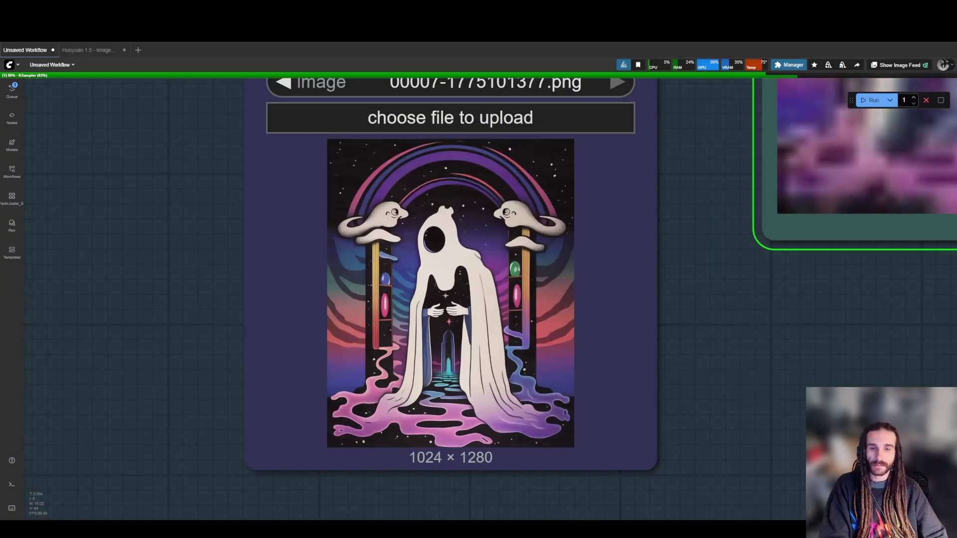
left_click(450, 529)
left_click(739, 168)
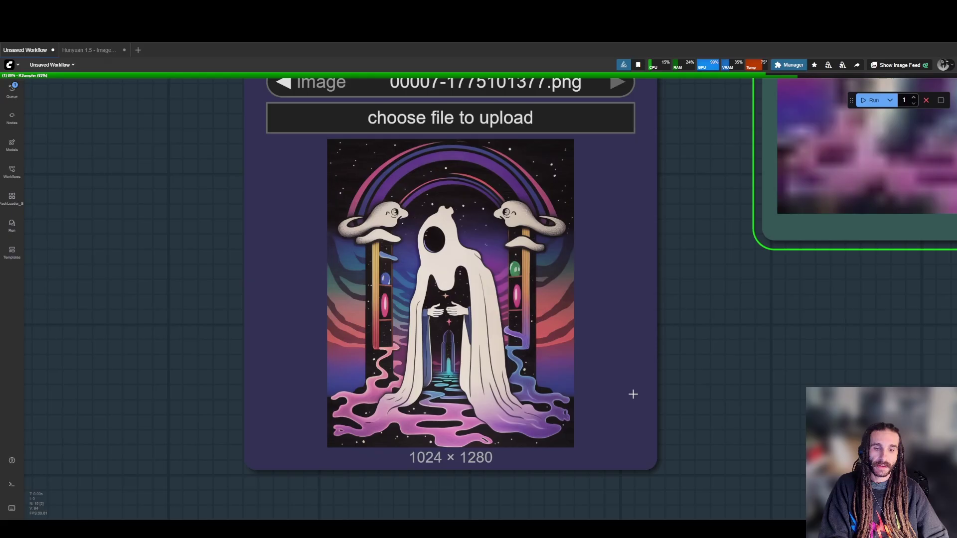
scroll(672, 358, "down", 8)
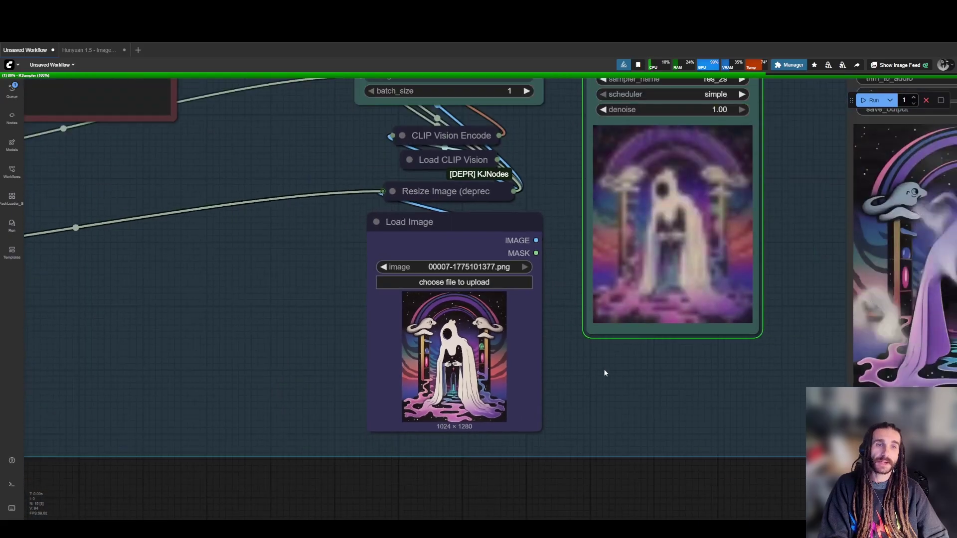
left_click_drag(604, 369, 503, 391)
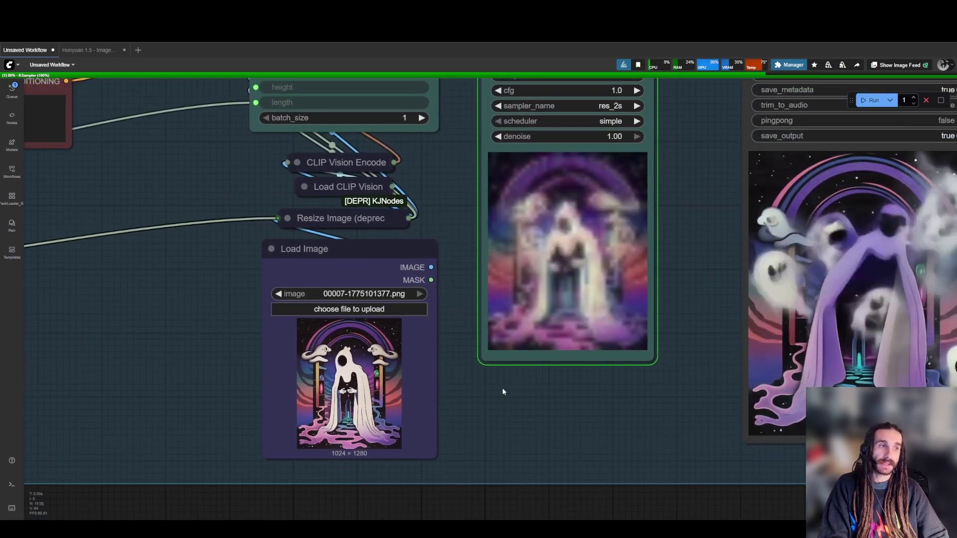
scroll(522, 394, "down", 3)
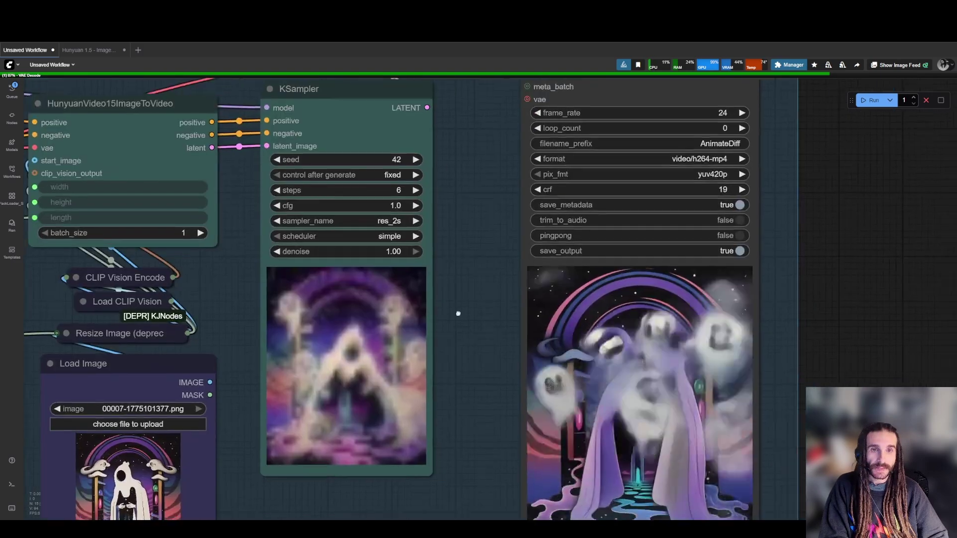
scroll(429, 319, "down", 4)
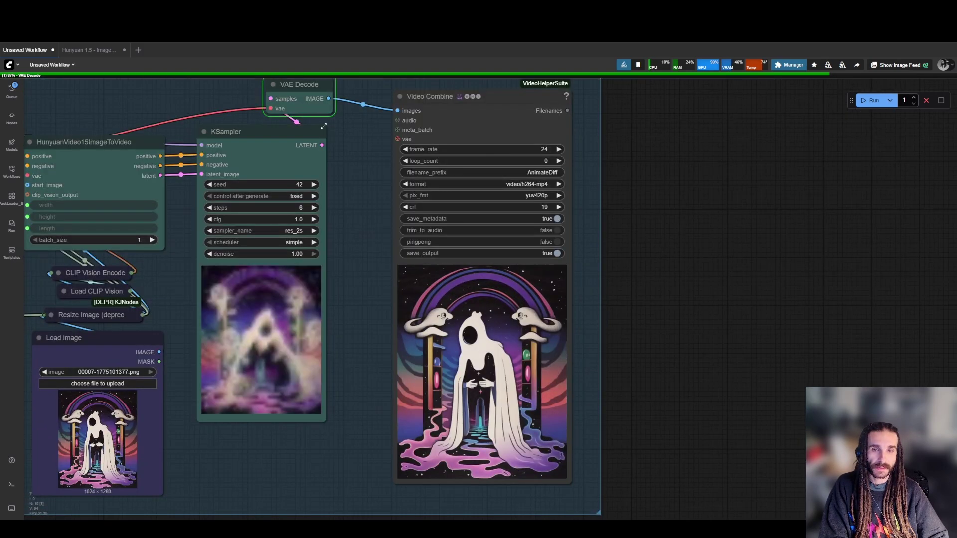
scroll(414, 292, "up", 3)
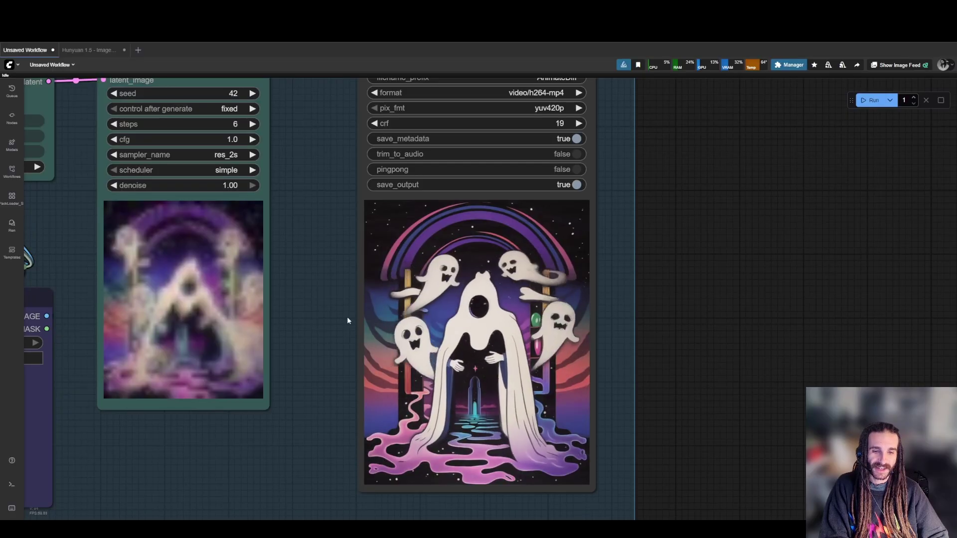
- Load 00201-4251635791.png as start image and enter the positive prompt "3D cube rotates and mechanically opens to show gears and pistons inside. intricate clockwork"
scroll(340, 322, "down", 5)
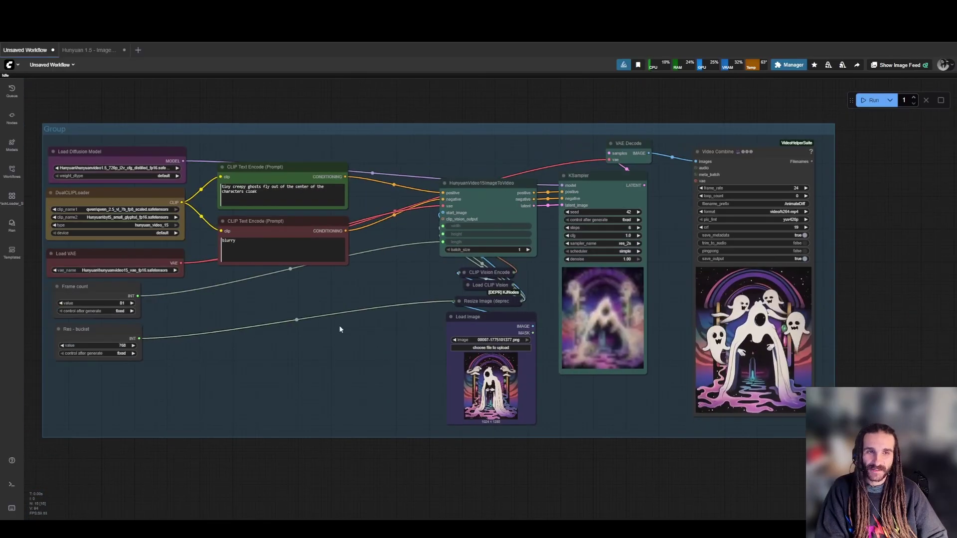
scroll(429, 352, "up", 2)
left_click_drag(271, 367, 469, 381)
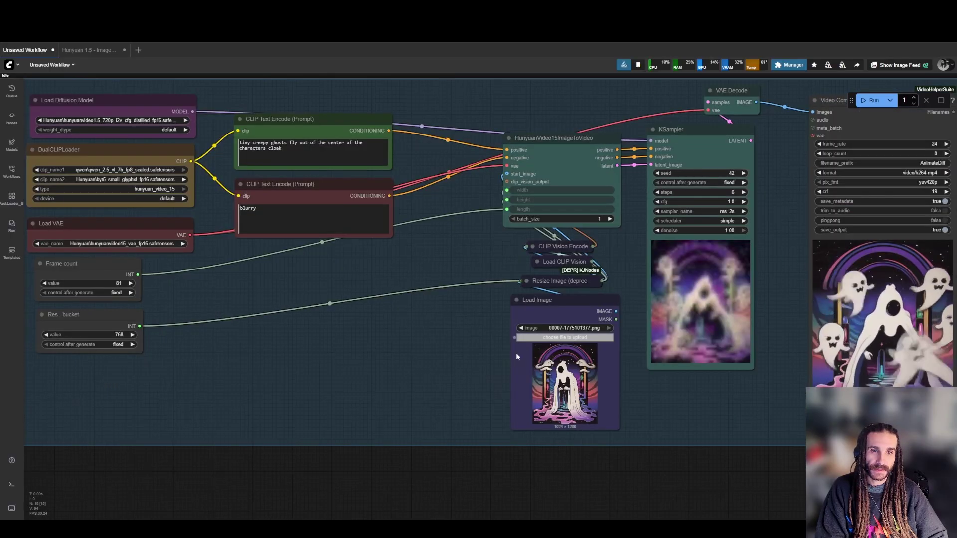
left_click(577, 339)
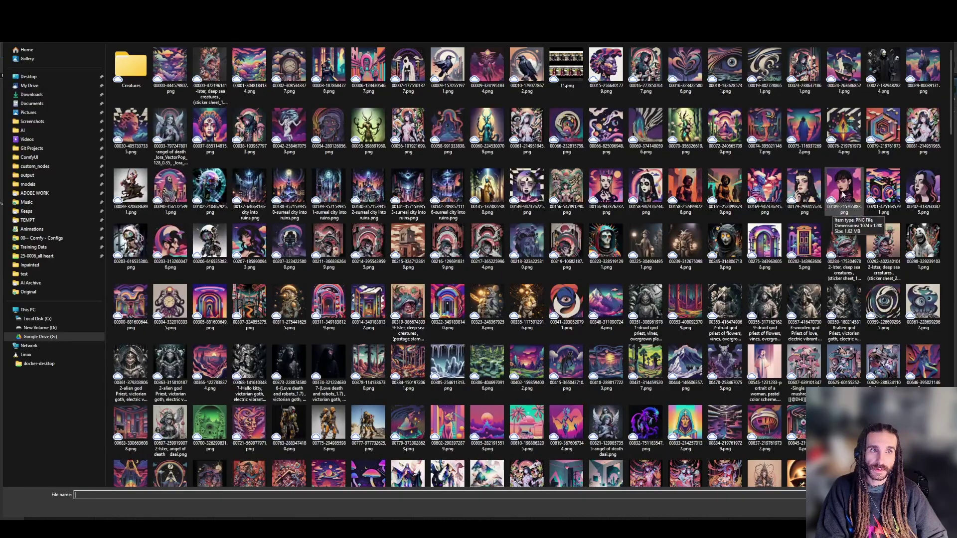
double_click(869, 195)
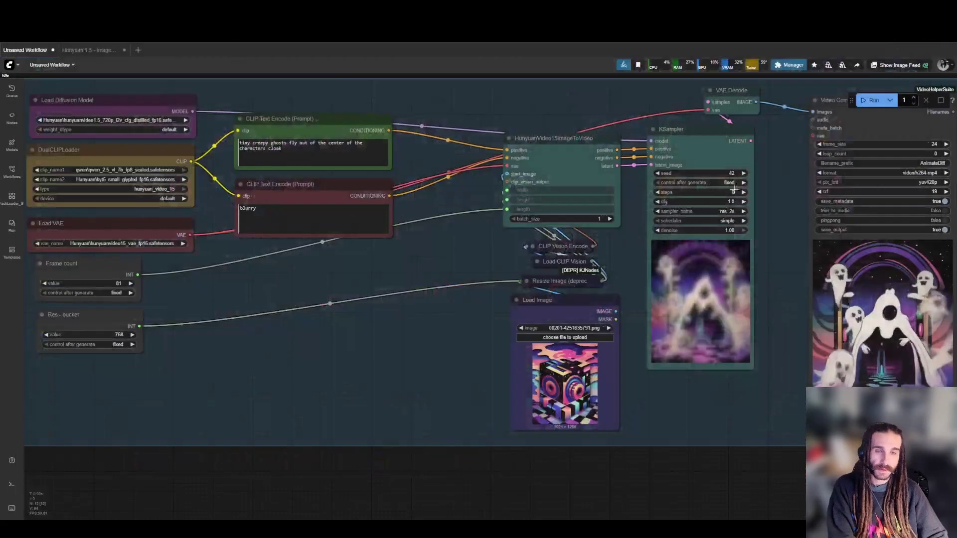
left_click_drag(450, 343, 574, 356)
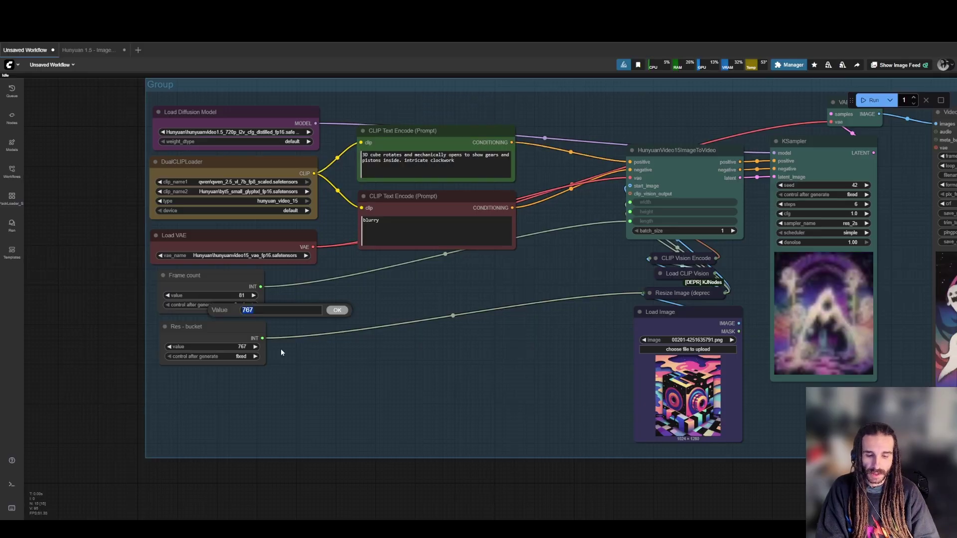
- Set the Res - bucket value to 960 and run the workflow with the cube image
key("Return")
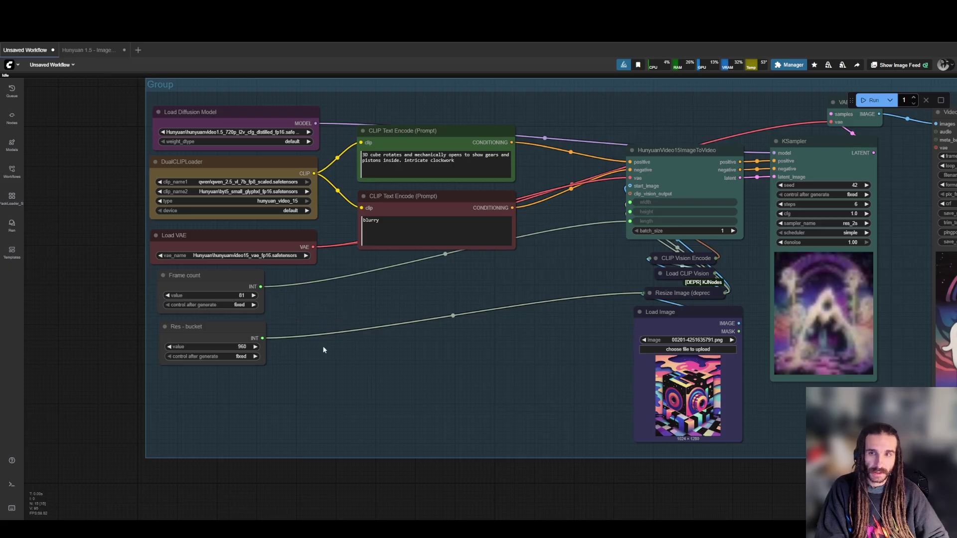
scroll(339, 351, "down", 2)
left_click_drag(573, 365, 288, 353)
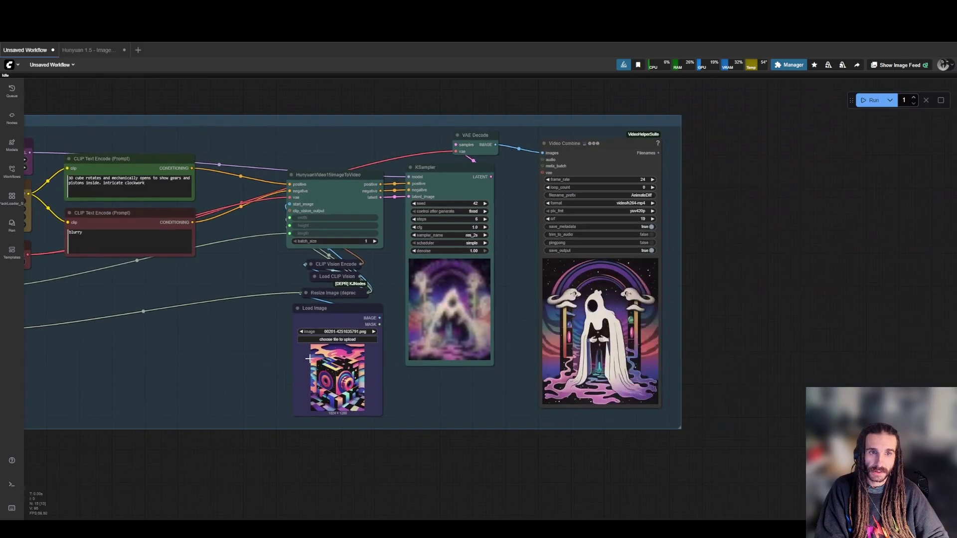
scroll(284, 349, "up", 2)
key("ctrl+Return")
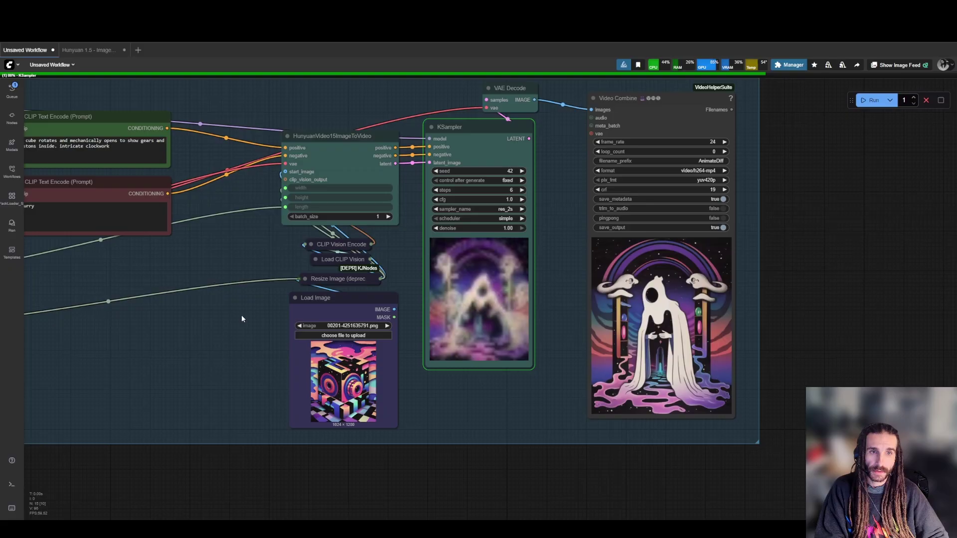
- Undo the last change in the Hunyuan 1.5 - Image2Video workflow to restore its Model links note, and copy the note
scroll(231, 318, "down", 2)
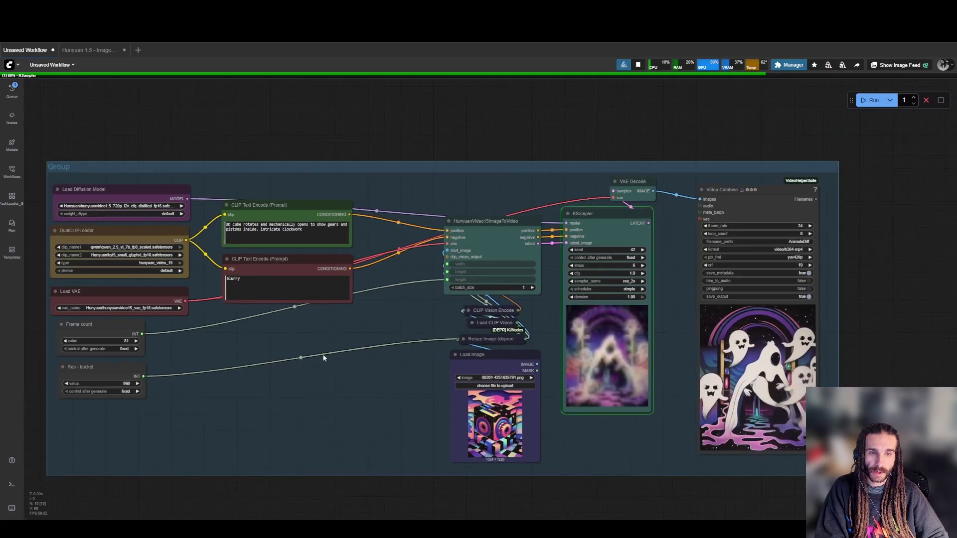
left_click_drag(324, 359, 364, 348)
scroll(364, 355, "up", 1)
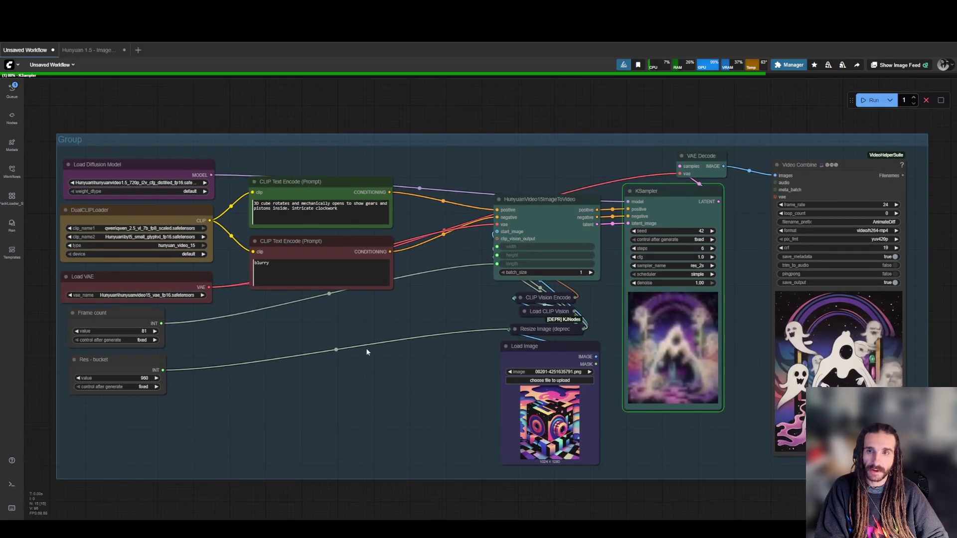
left_click(89, 50)
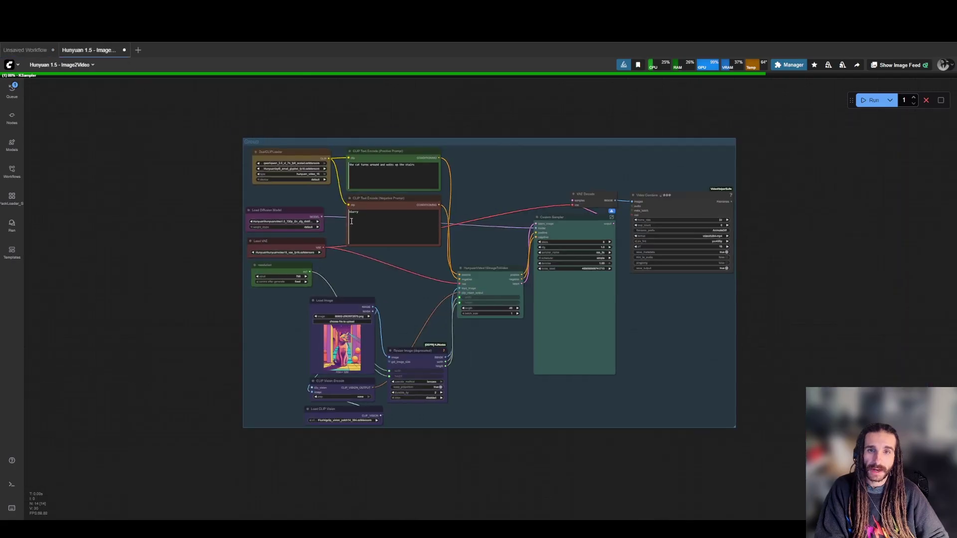
scroll(202, 274, "down", 4)
left_click_drag(182, 290, 390, 283)
scroll(394, 283, "up", 1)
key("ctrl+z")
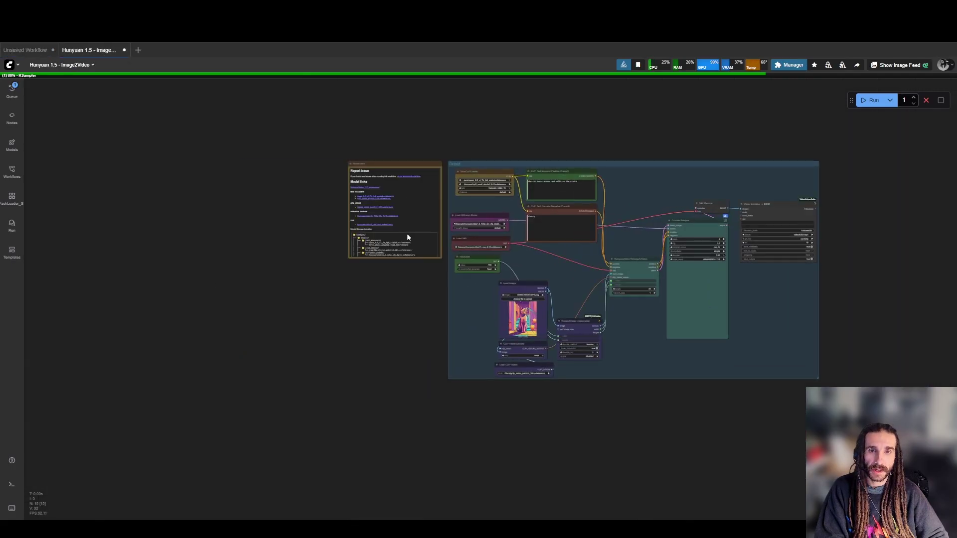
left_click(407, 234)
- Paste the Model links note into the unsaved workflow, place it beside the group's loader nodes, and enlarge it to fit its full text
left_click(41, 52)
scroll(345, 285, "up", 3)
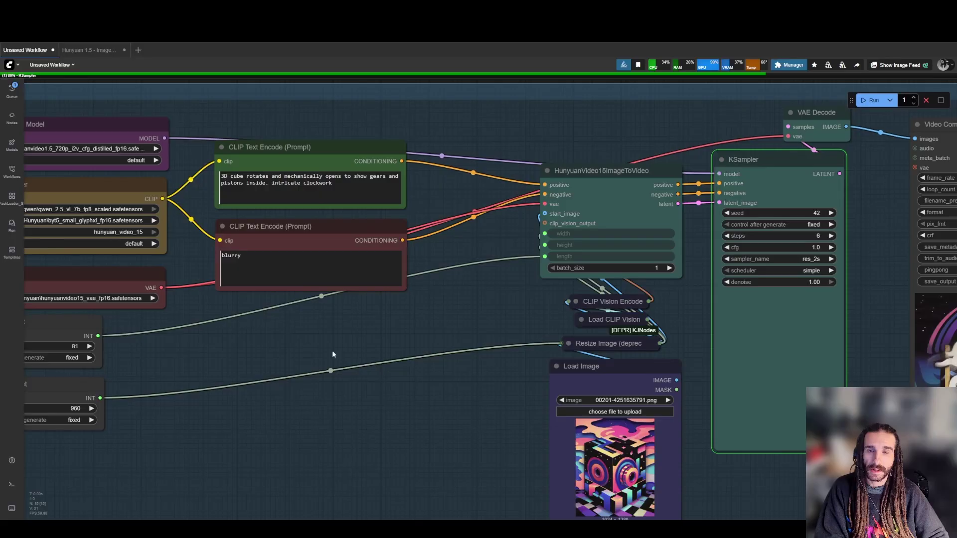
key("ctrl+v")
scroll(308, 352, "down", 3)
left_click_drag(143, 173, 125, 191)
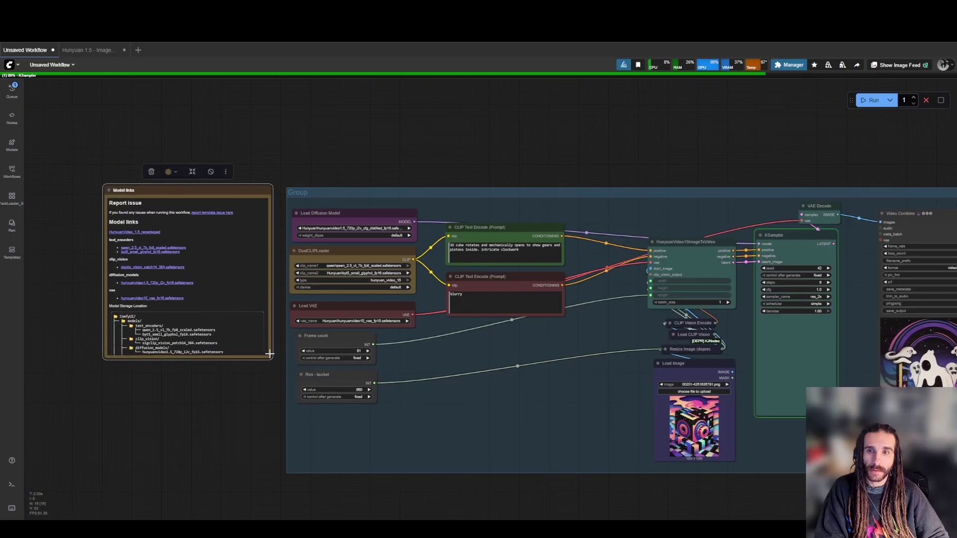
left_click_drag(273, 360, 279, 443)
- Read the download links and storage folders in the Model links note, and check the KSampler preview of the cube generation
scroll(80, 283, "up", 9)
left_click_drag(80, 284, 217, 322)
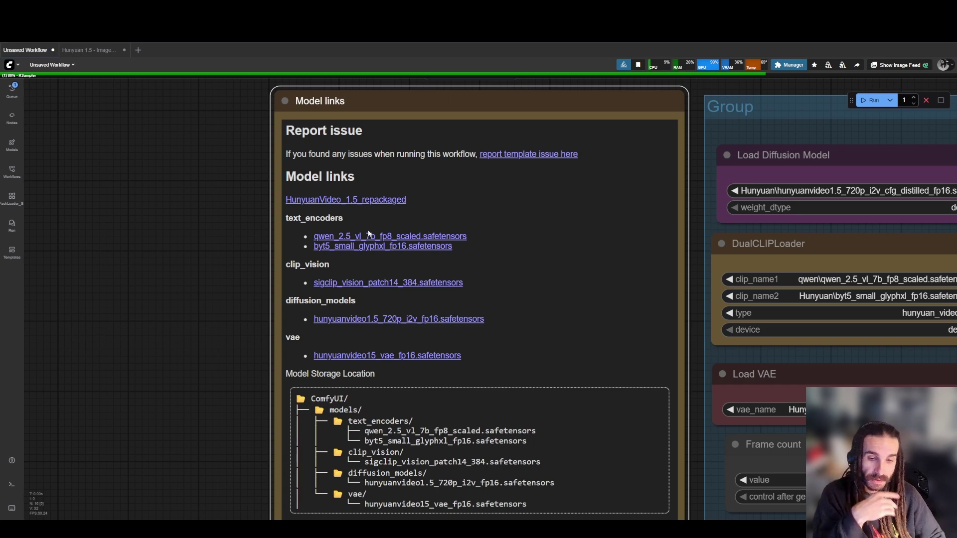
scroll(270, 418, "down", 2)
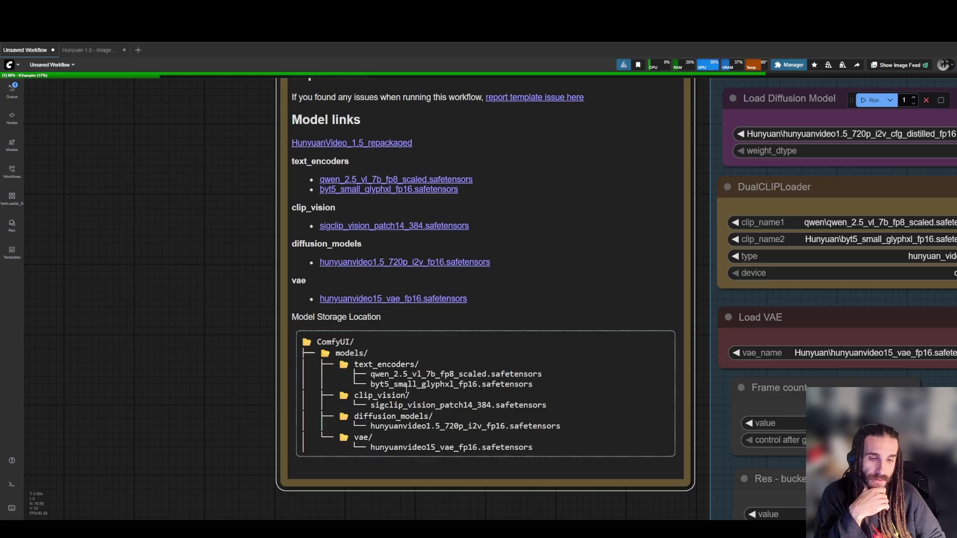
scroll(407, 389, "down", 15)
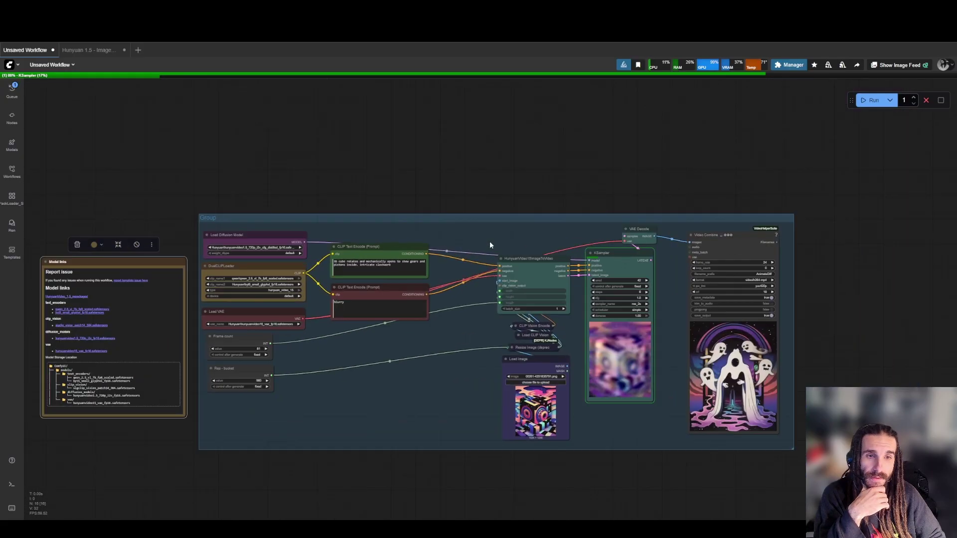
scroll(697, 434, "up", 2)
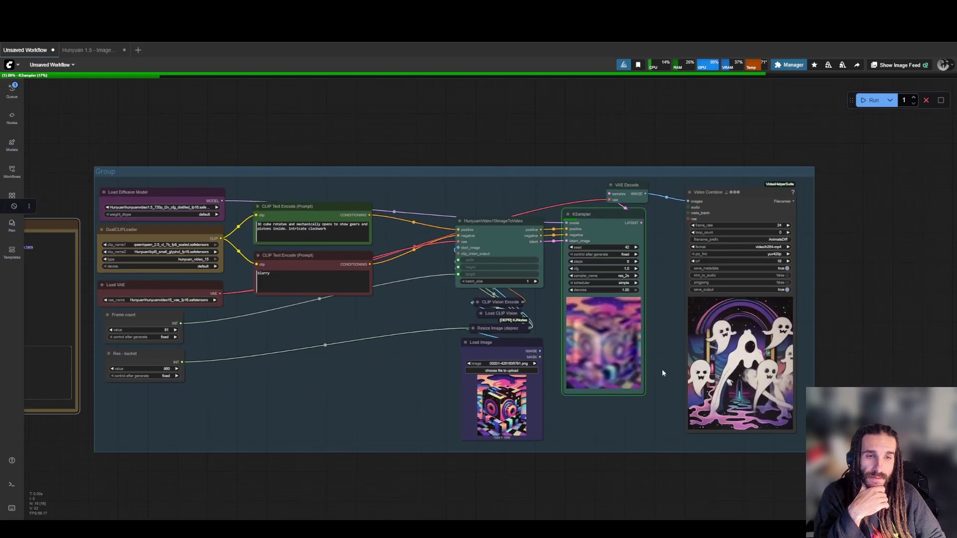
scroll(663, 373, "up", 6)
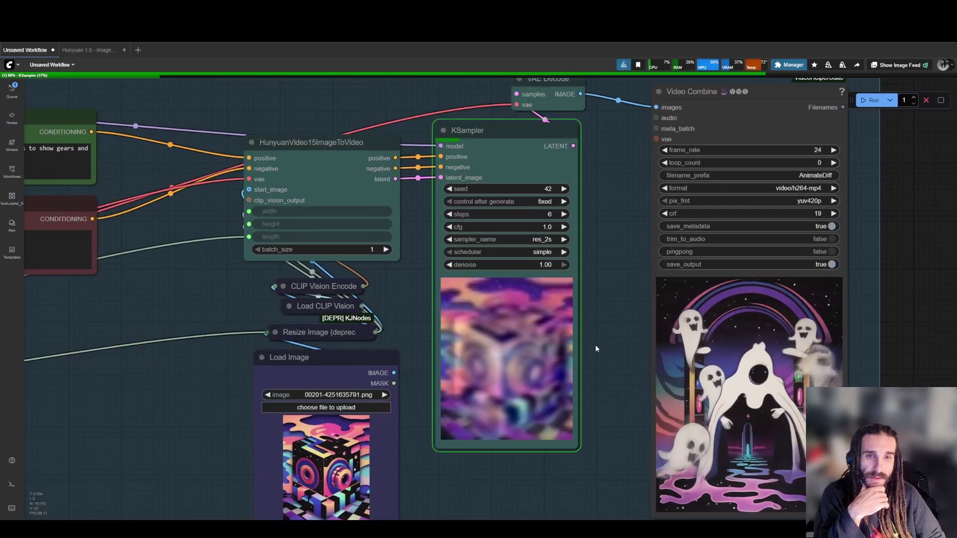
- Compare the KSampler preview of the running cube generation with the source cube image and the earlier ghost video
left_click_drag(309, 491, 361, 390)
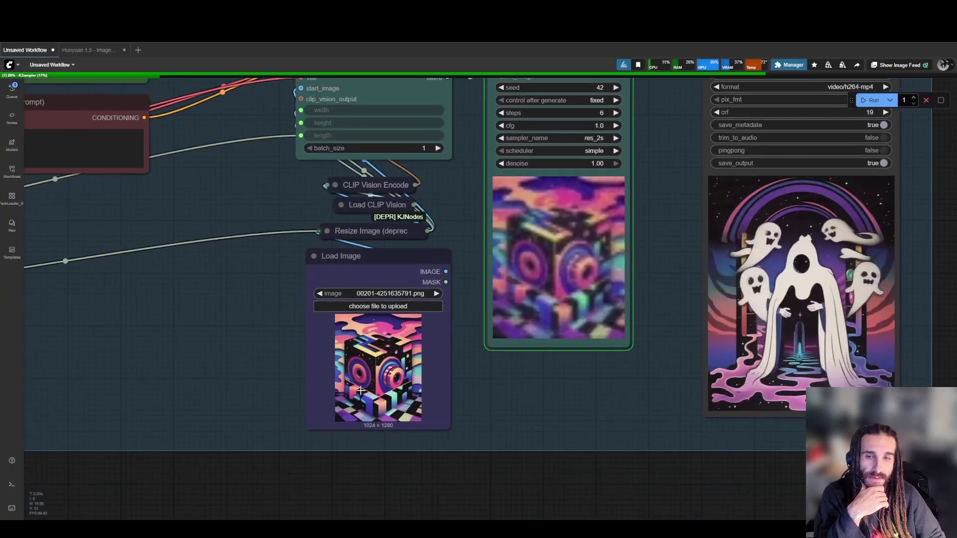
scroll(368, 390, "up", 13)
scroll(444, 389, "down", 11)
left_click_drag(620, 346, 417, 409)
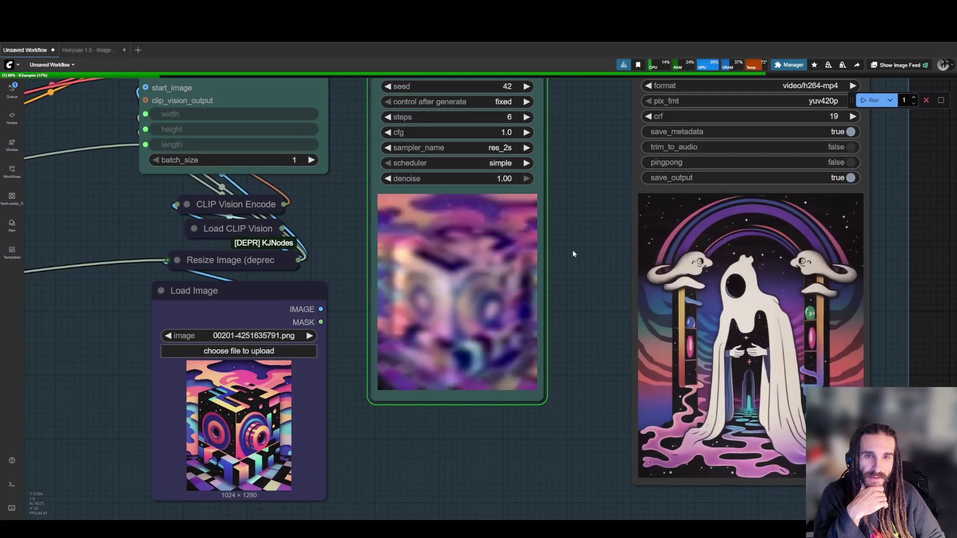
scroll(572, 240, "up", 2)
scroll(575, 232, "down", 2)
left_click_drag(579, 210, 573, 279)
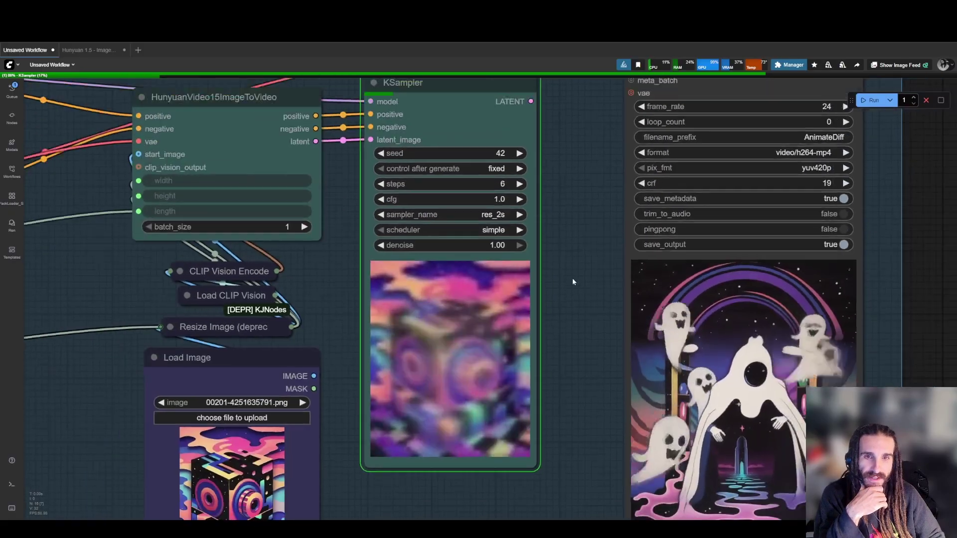
scroll(571, 278, "down", 1)
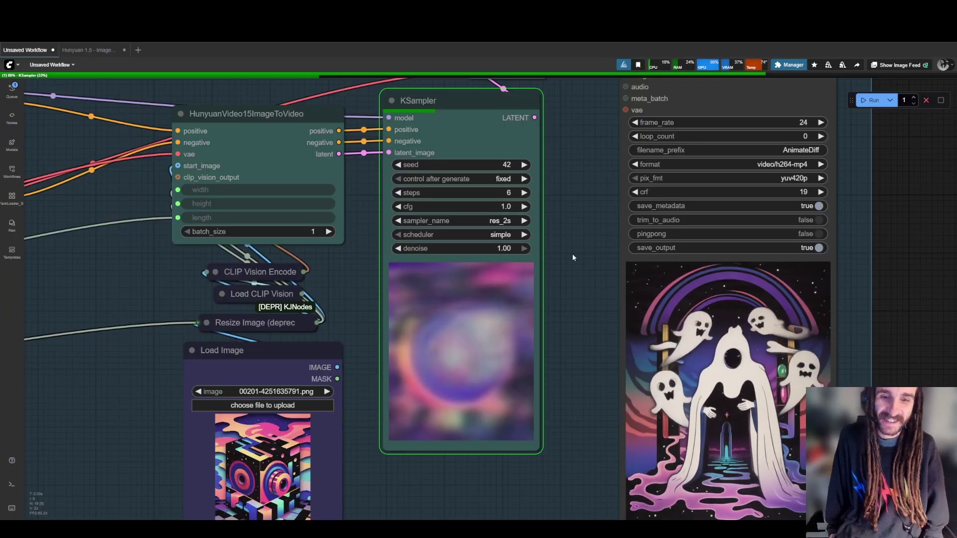
scroll(558, 343, "down", 1)
scroll(562, 331, "up", 2)
scroll(571, 218, "down", 3)
left_click_drag(572, 218, 474, 276)
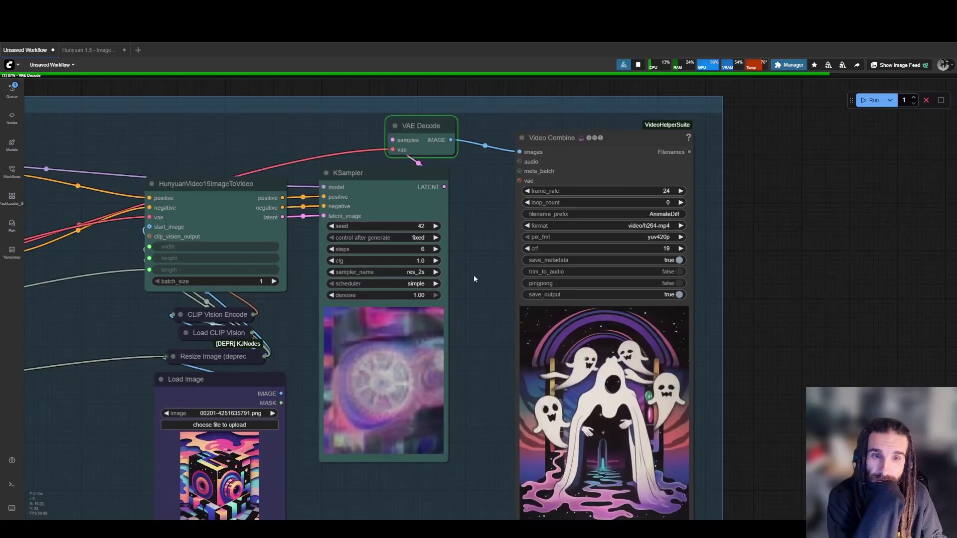
- Examine the final KSampler preview up close and the finished cube video in the Video Combine node
scroll(486, 274, "up", 2)
scroll(381, 366, "up", 6)
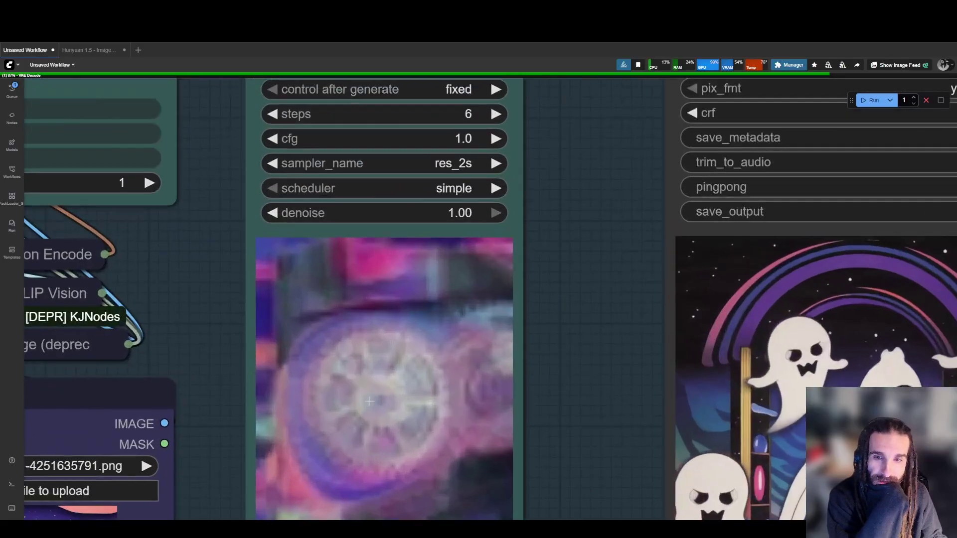
scroll(350, 393, "up", 3)
left_click_drag(350, 392, 452, 315)
scroll(504, 312, "down", 8)
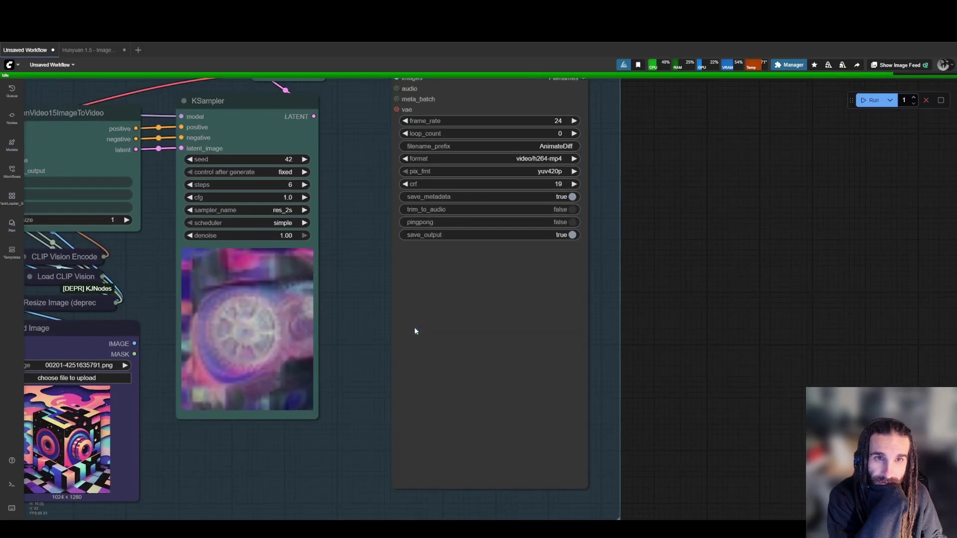
scroll(614, 331, "up", 1)
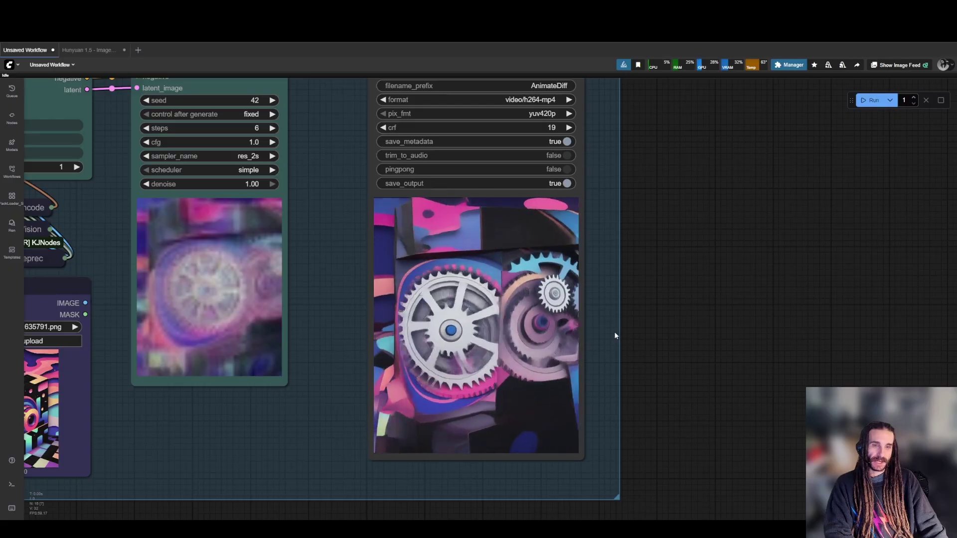
- Review the complete workflow layout, from the Model links note through the loaders and prompts to the video output
scroll(272, 407, "down", 5)
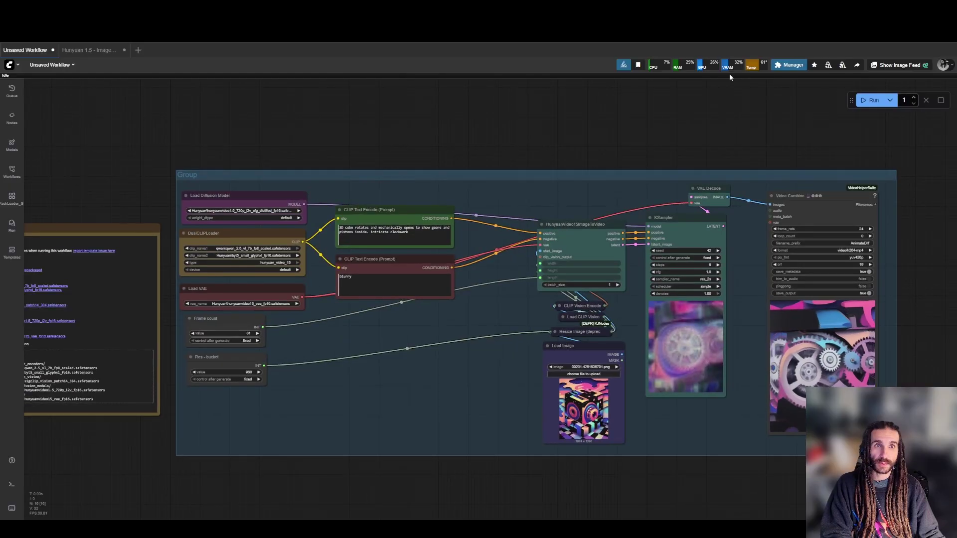
left_click_drag(385, 383, 512, 362)
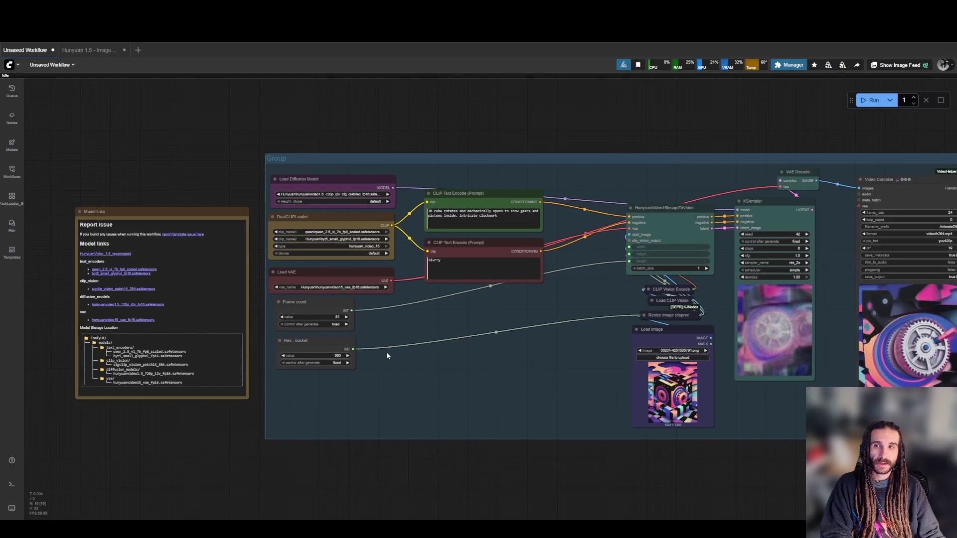
scroll(357, 344, "up", 1)
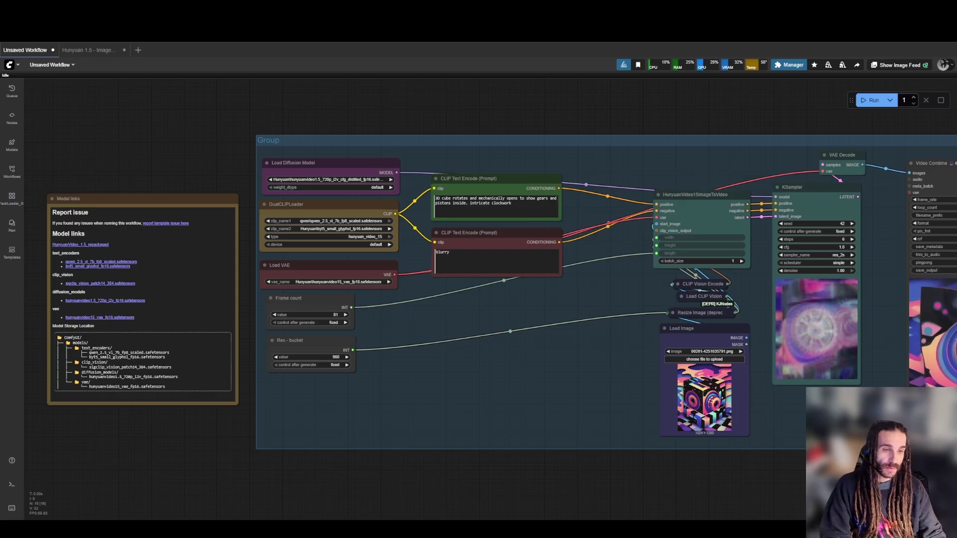
scroll(790, 497, "down", 3)
left_click_drag(795, 480, 587, 458)
scroll(588, 457, "up", 1)
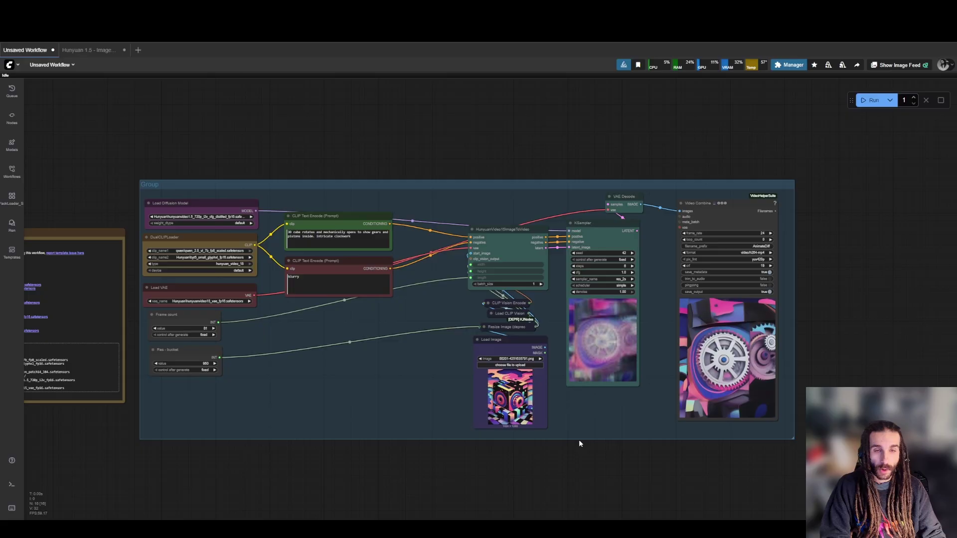
- Add a Patch Sage Attention KJ node, wire it between Load Diffusion Model and KSampler, and place it above the model loader
scroll(455, 260, "up", 3)
double_click(490, 198)
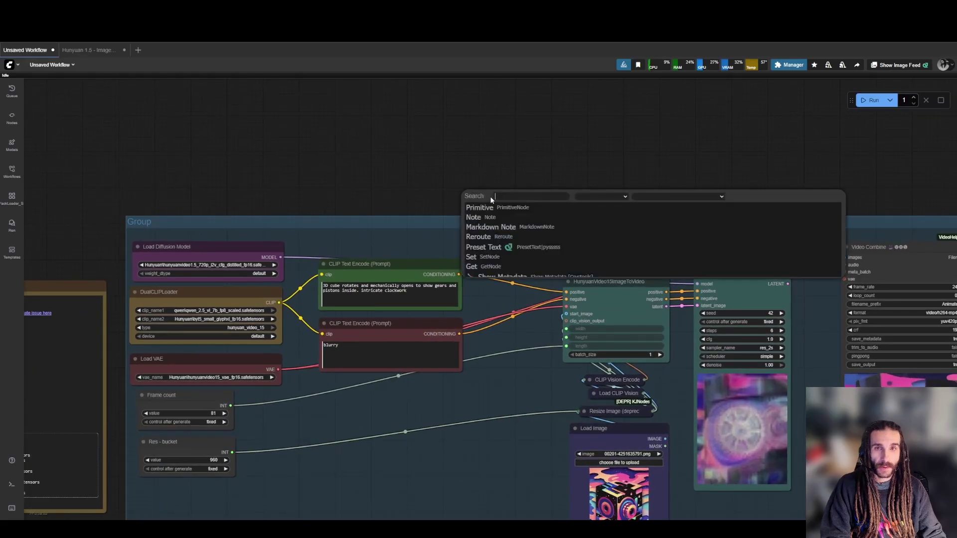
type("sage")
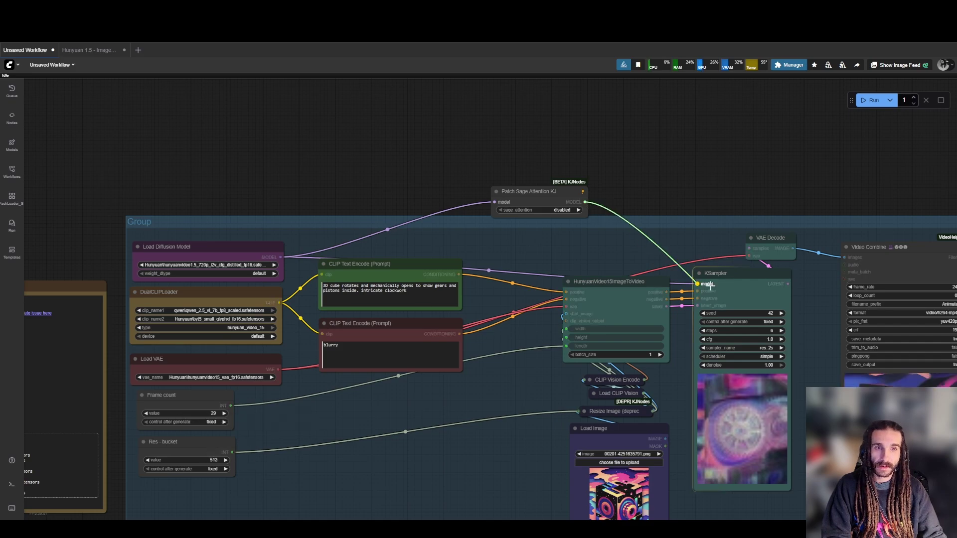
left_click_drag(565, 200, 392, 222)
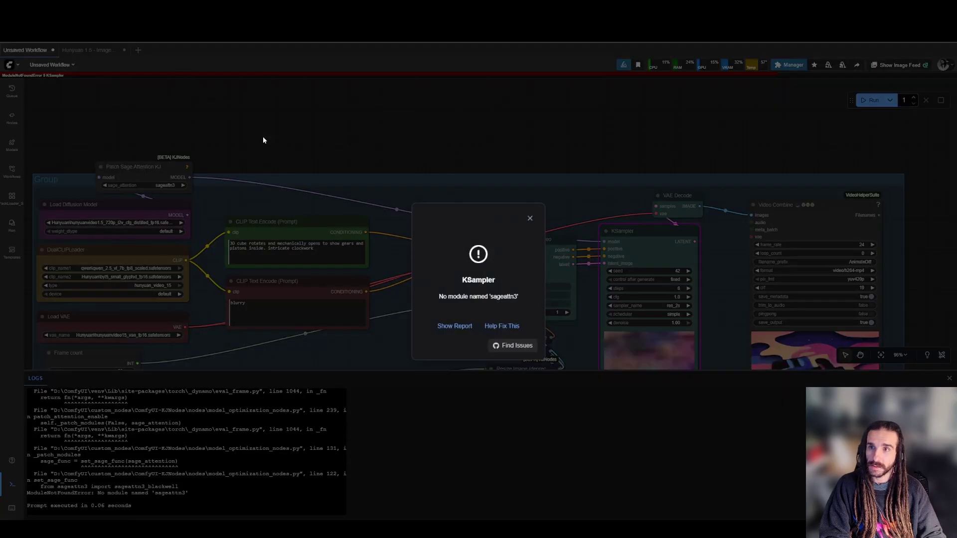
- Try running the workflow with sage_attention set to sageattn_qk_int8_pv_fp16_cuda, and reopen the list of attention modes
left_click(208, 172)
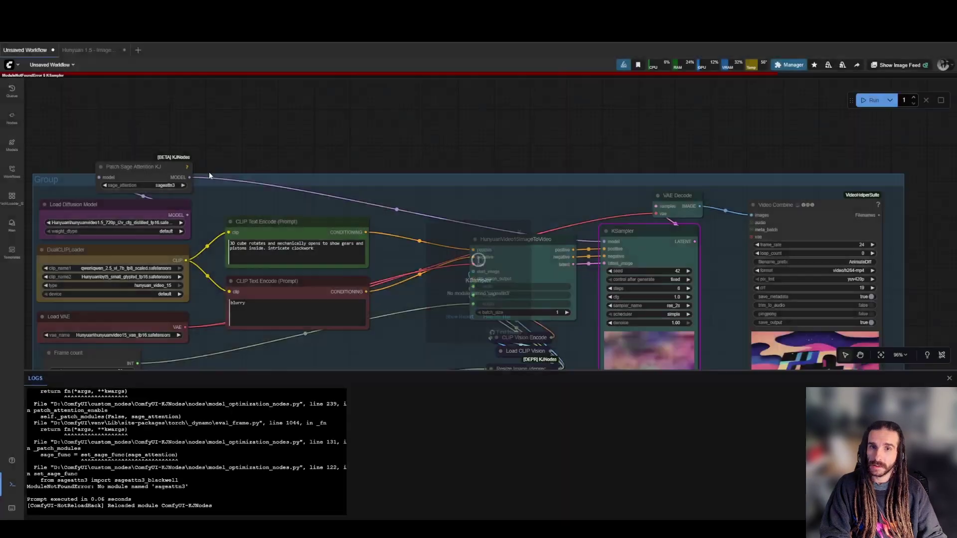
left_click(169, 185)
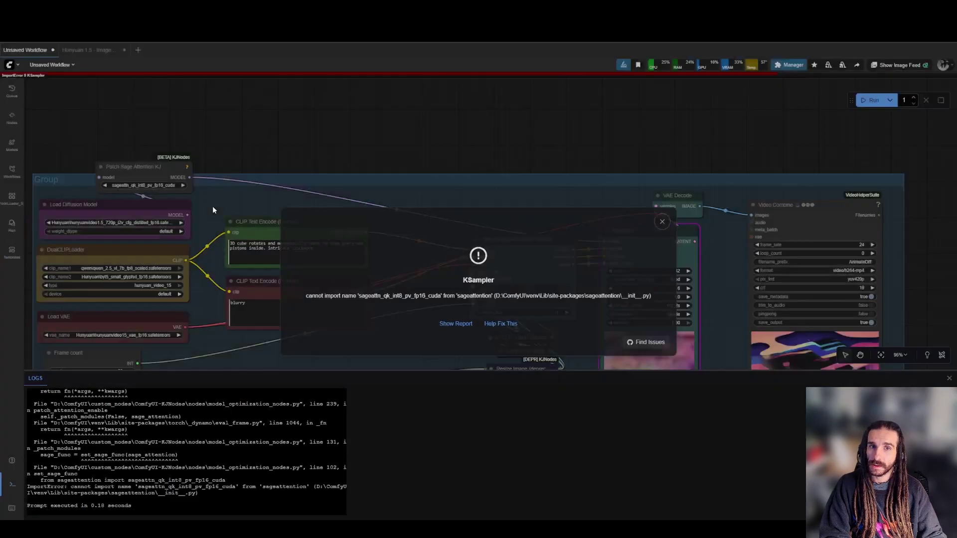
key("Escape")
left_click(161, 185)
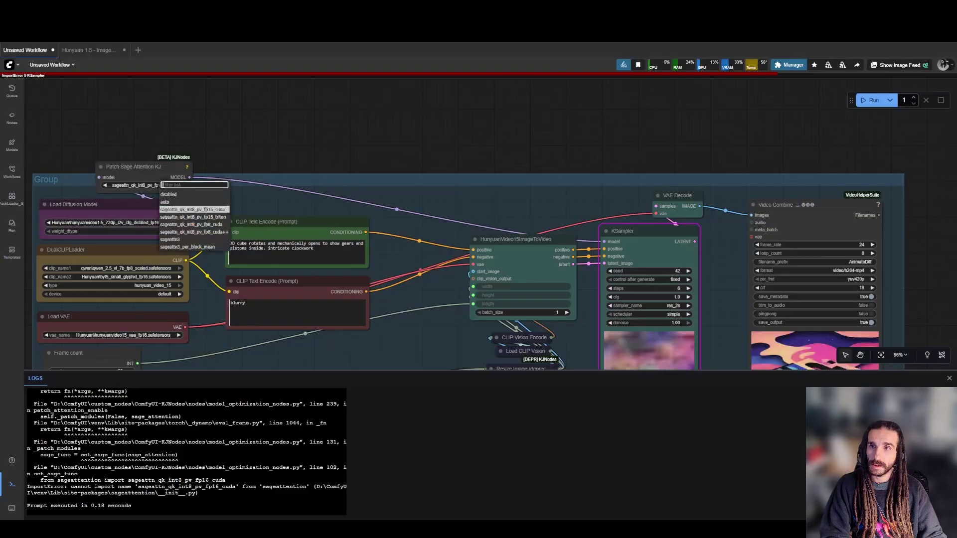